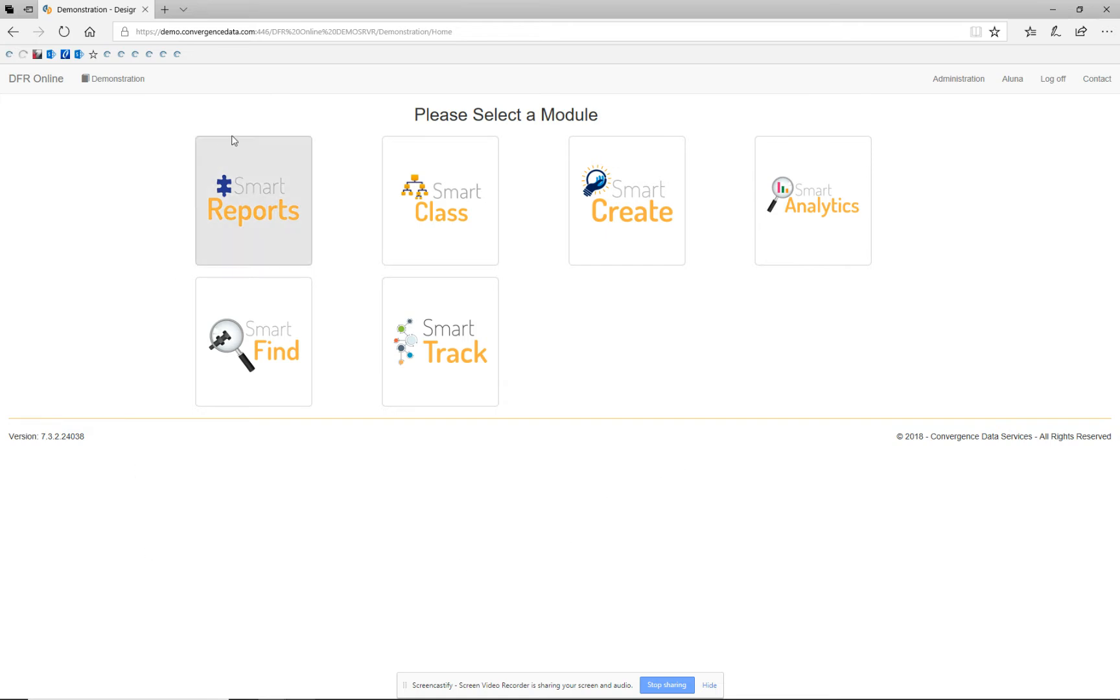
# Open the Smart Find module and preview the Part Search type before returning to Classification search.
pyautogui.click(260, 350)
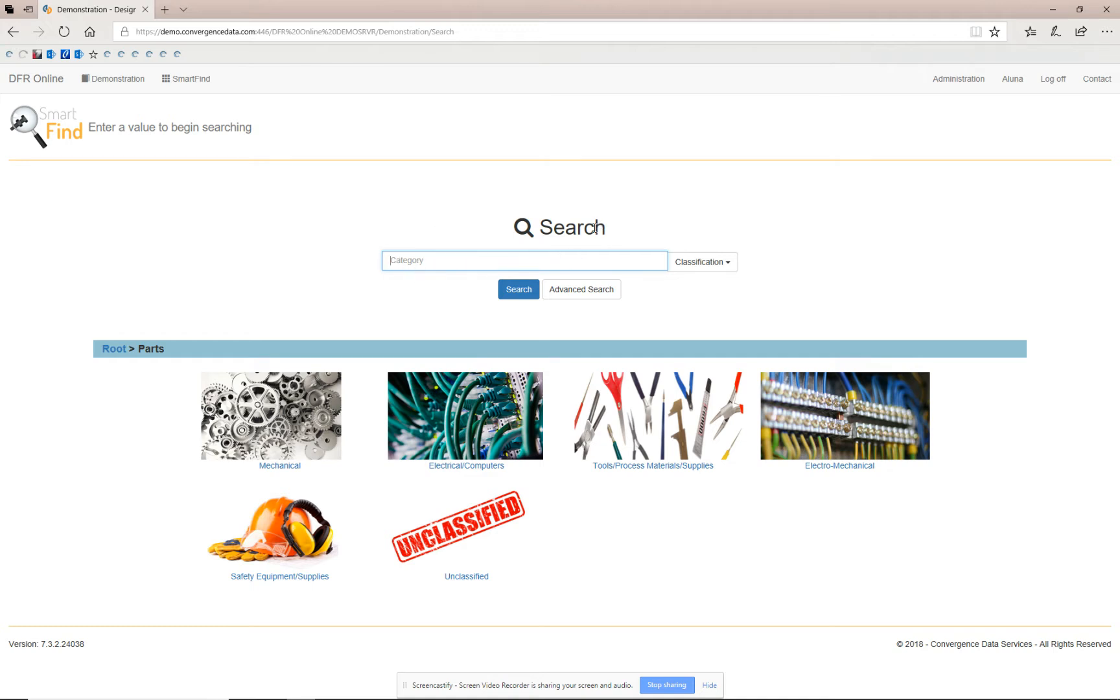
pyautogui.click(727, 266)
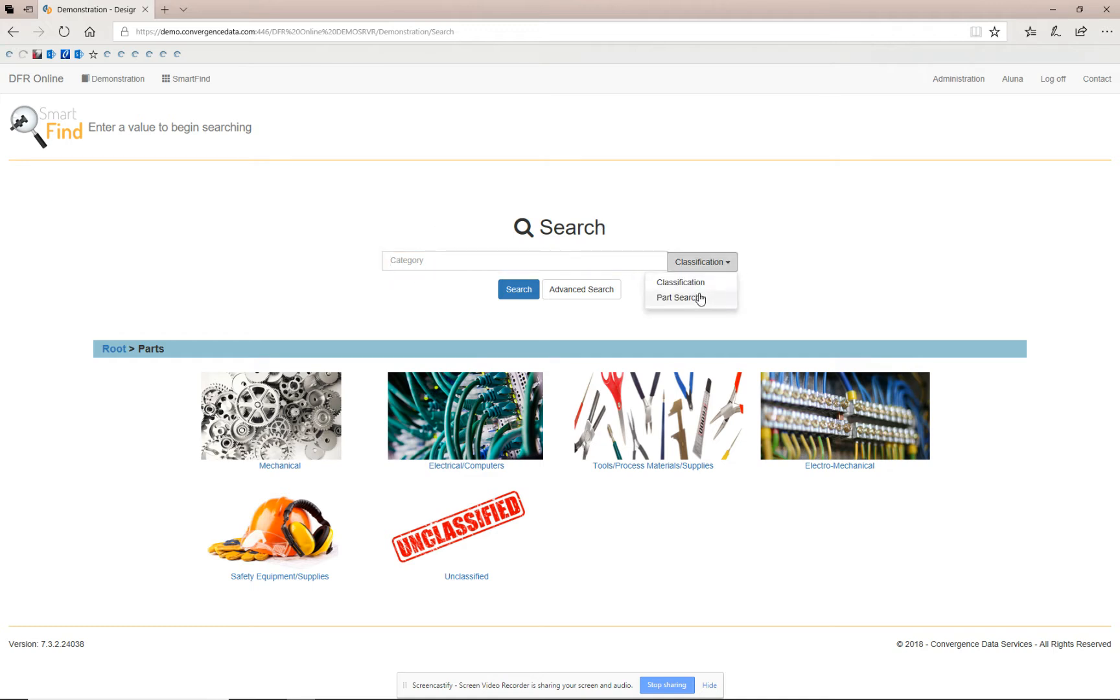
pyautogui.click(700, 297)
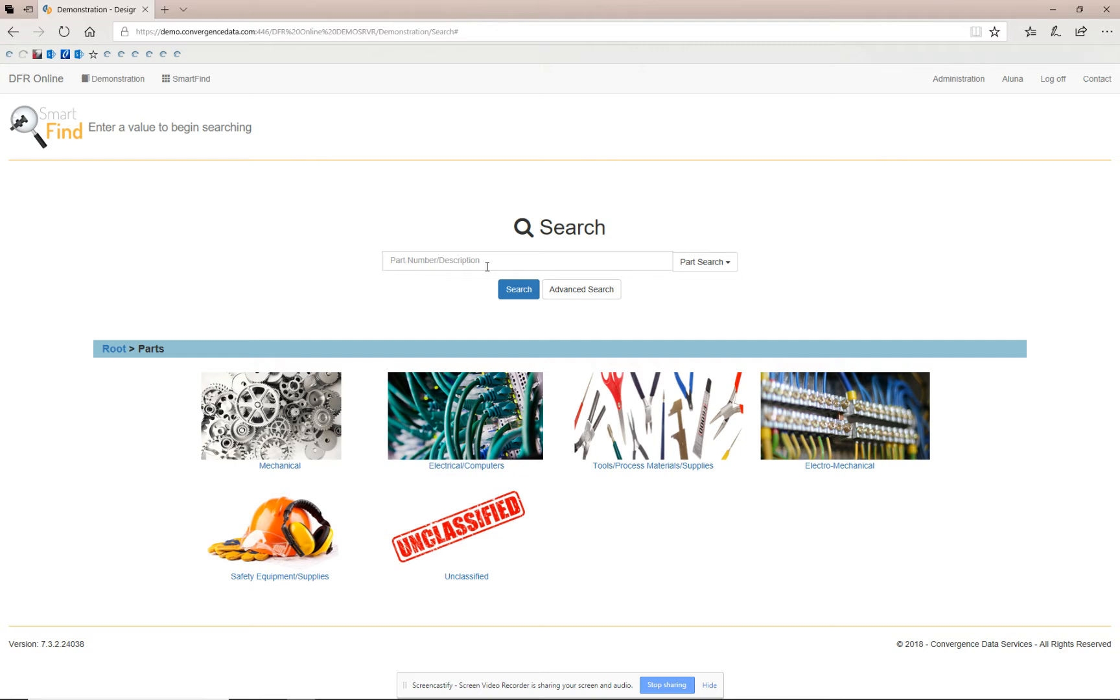
pyautogui.click(727, 270)
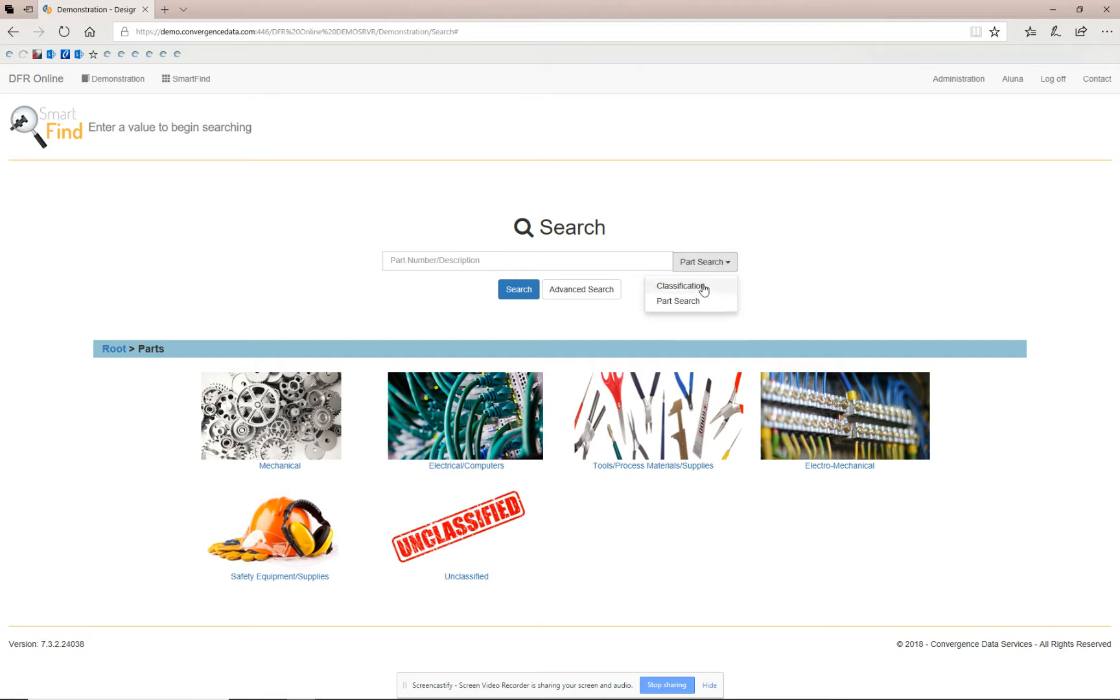
pyautogui.click(680, 287)
# Search the classification categories for screw.
pyautogui.click(574, 258)
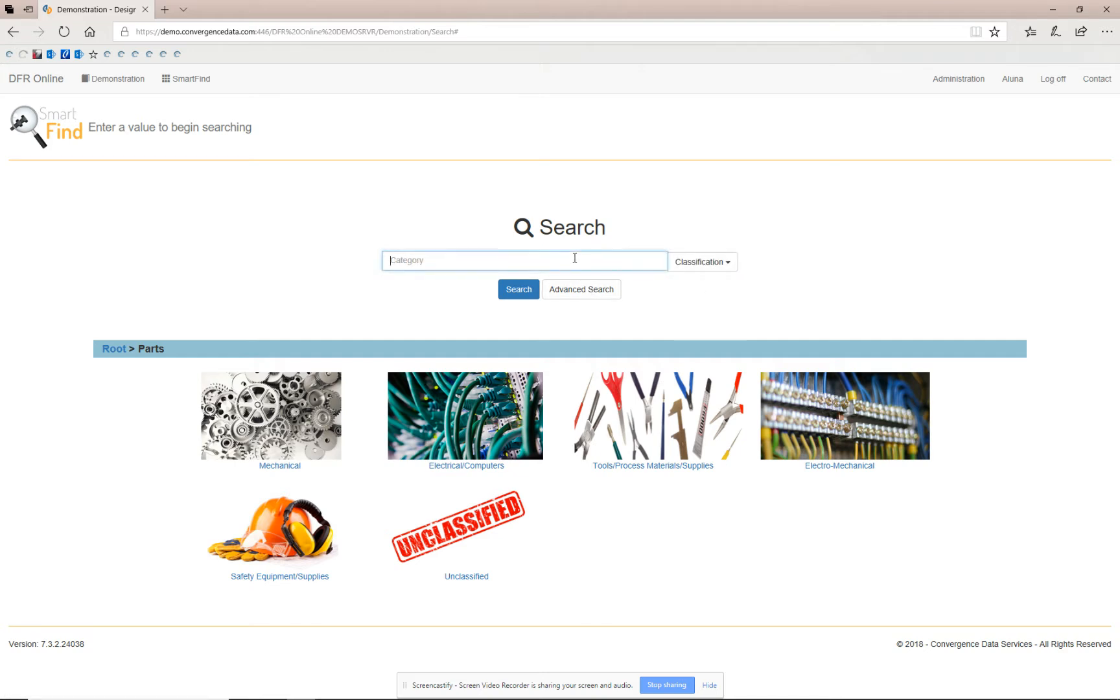
pyautogui.write('screw')
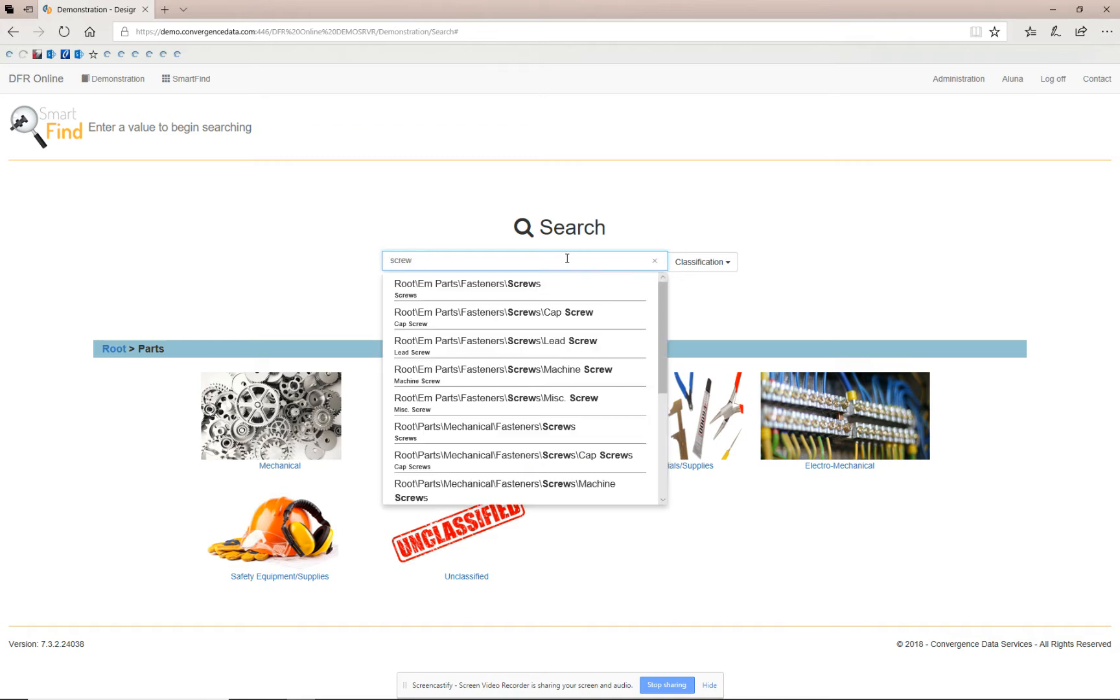
pyautogui.moveTo(662, 325); pyautogui.dragTo(666, 285)
pyautogui.click(735, 287)
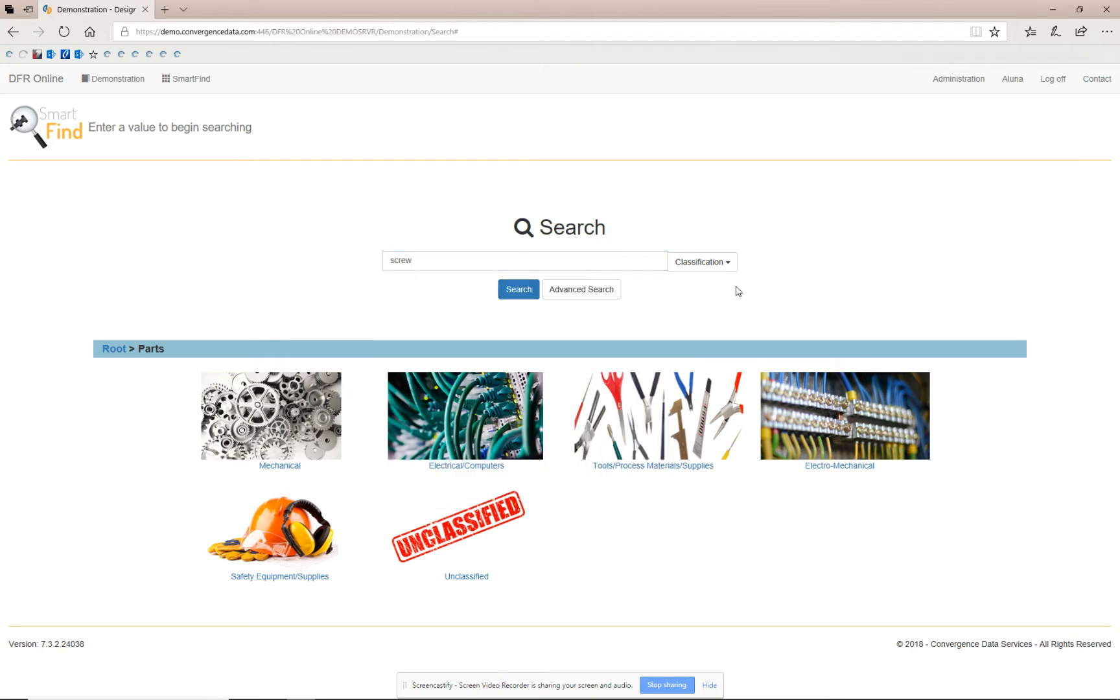
pyautogui.click(519, 291)
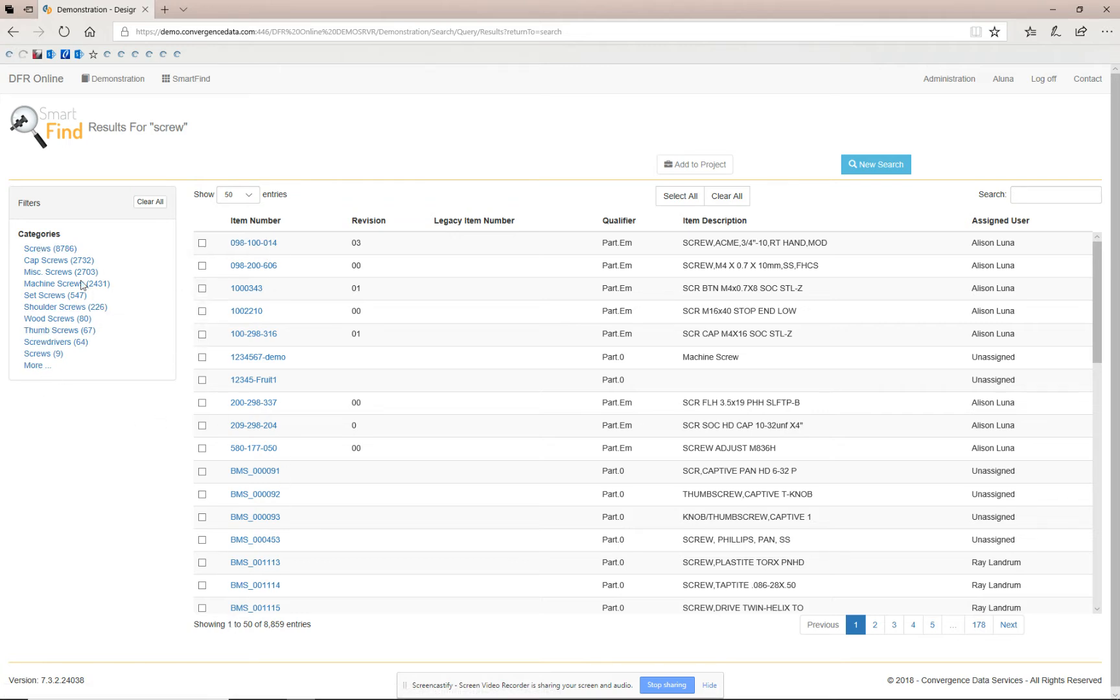
# Start a new search and browse the category tree to Mechanical, then Fasteners.
pyautogui.click(844, 167)
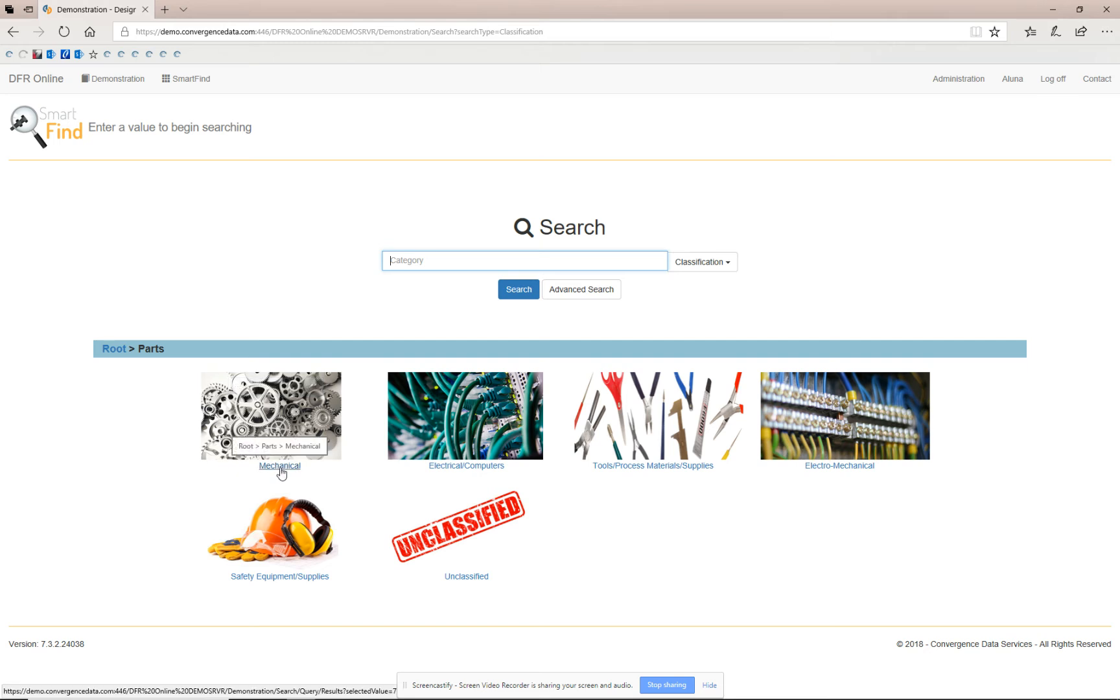
pyautogui.click(280, 422)
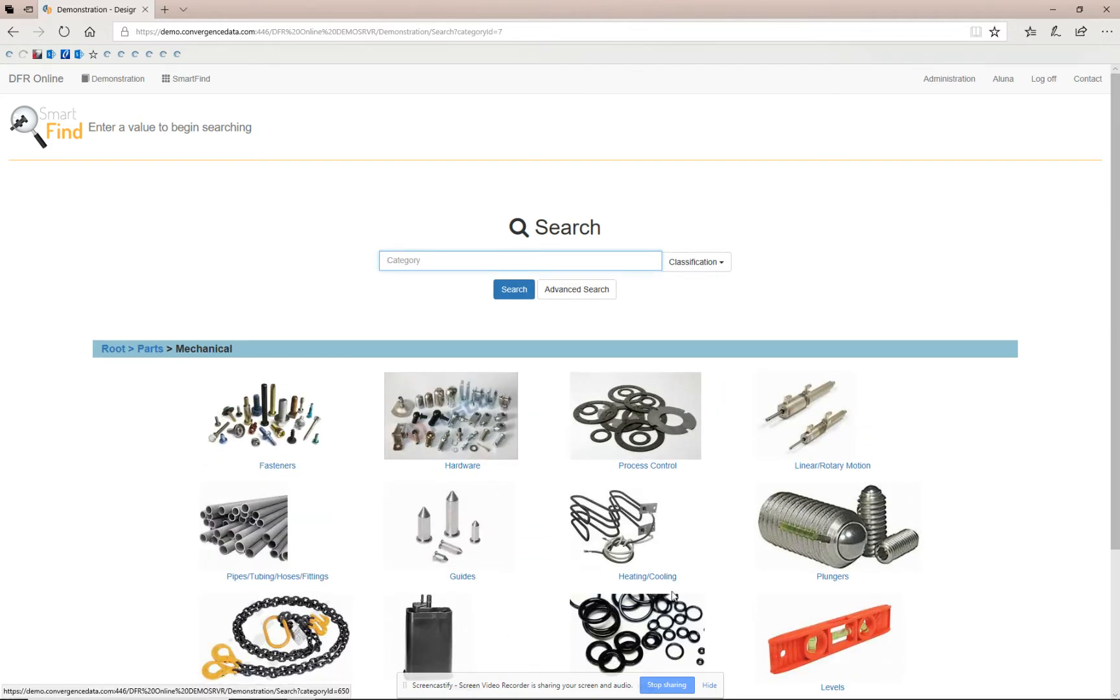
pyautogui.scroll(-1, 342, 490)
pyautogui.scroll(-2, 342, 490)
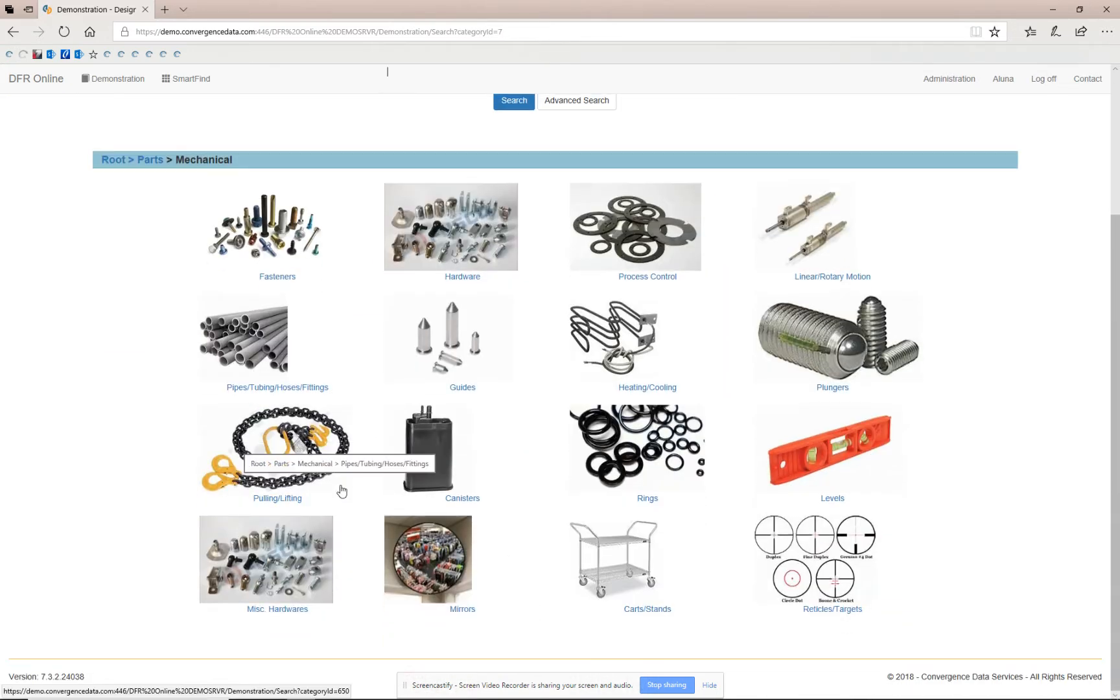
pyautogui.click(262, 229)
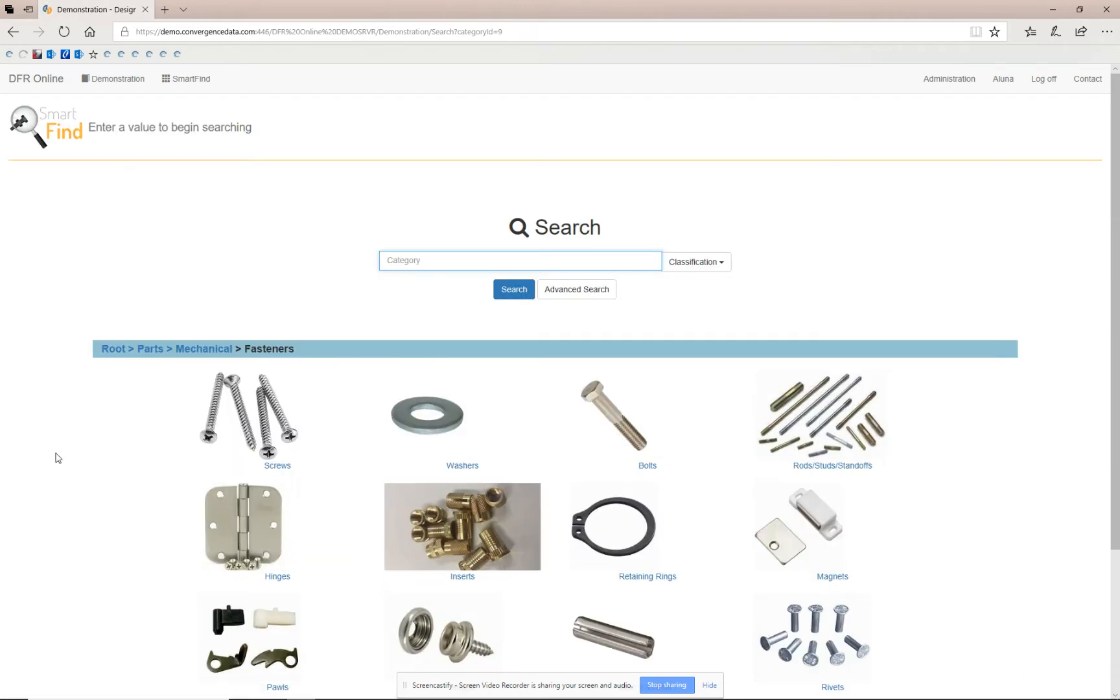
# Open the Screws category and then its Cap Screws subcategory.
pyautogui.scroll(-3, 59, 447)
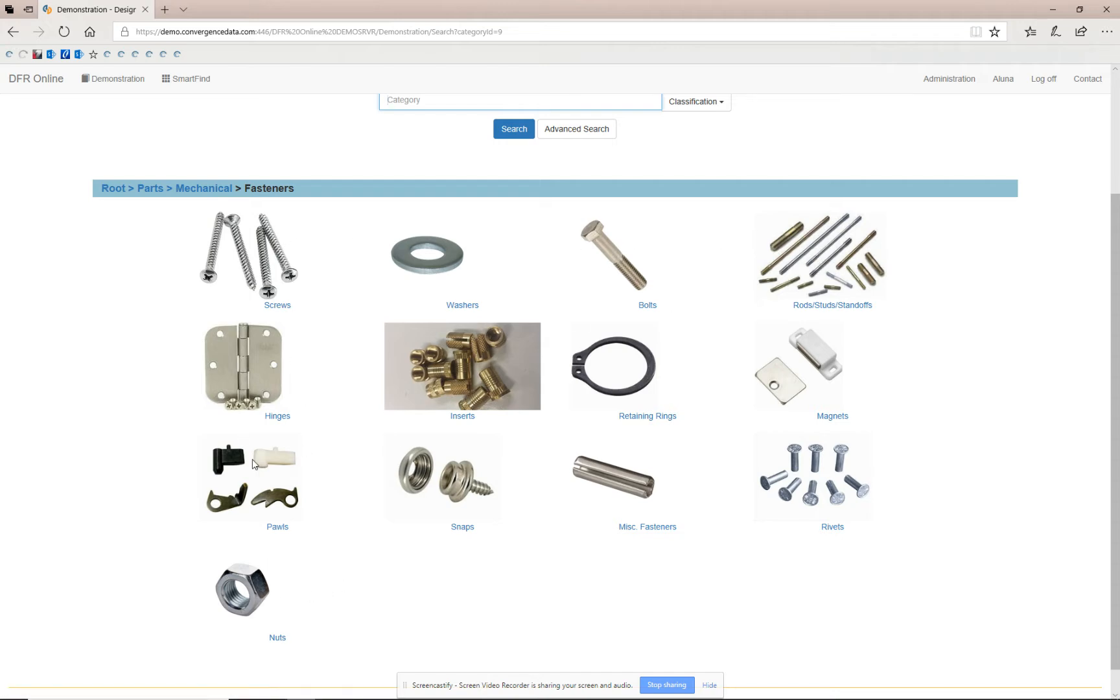
pyautogui.click(281, 306)
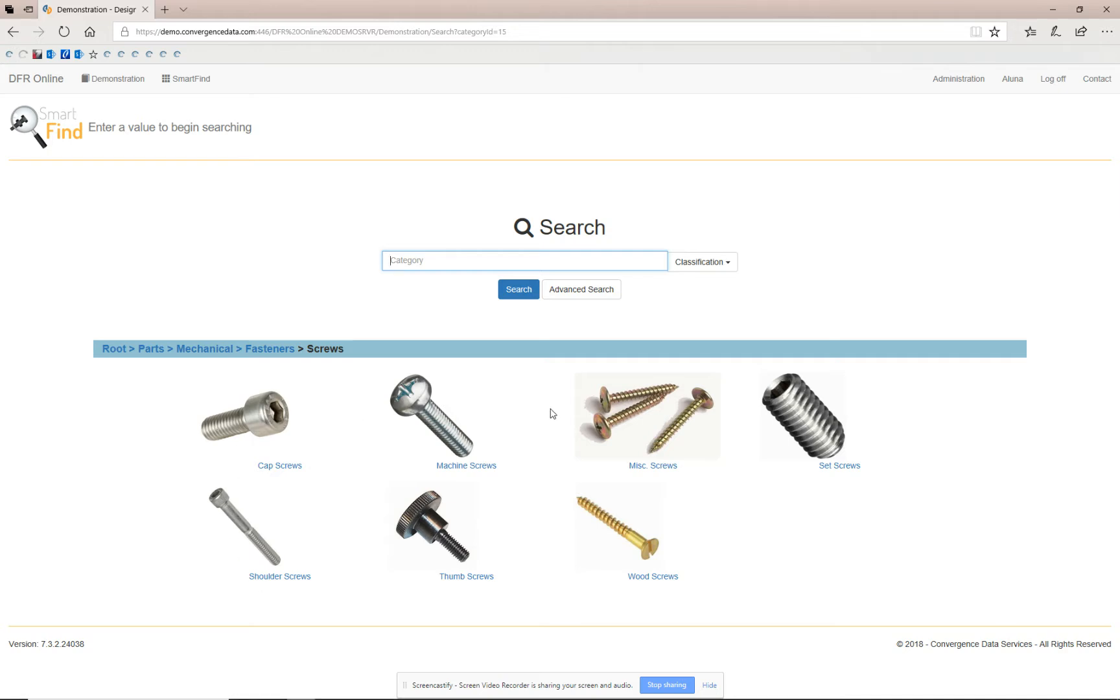
pyautogui.click(286, 469)
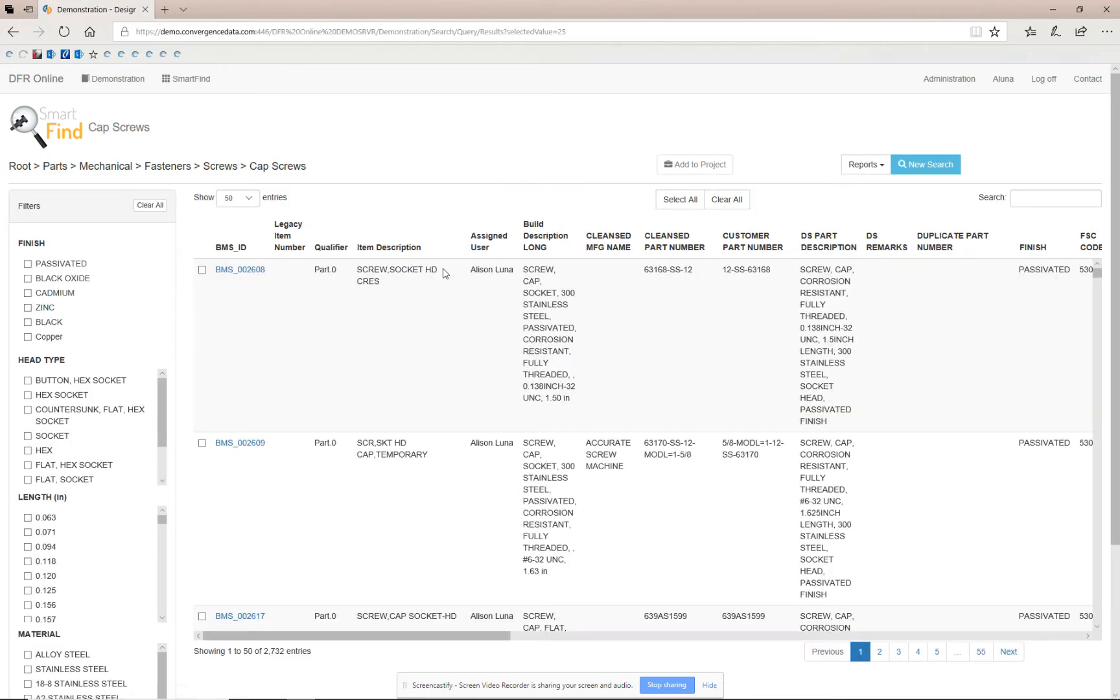
# Scroll through the Cap Screws results list to review the entries.
pyautogui.scroll(-10, 503, 386)
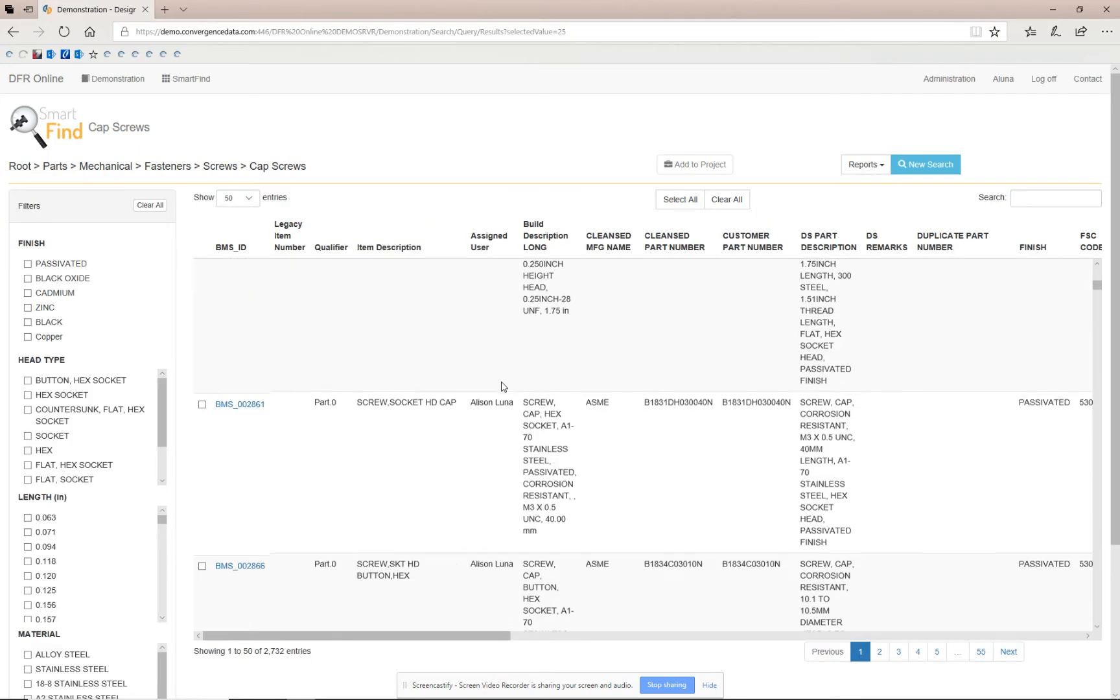
pyautogui.scroll(-6, 503, 386)
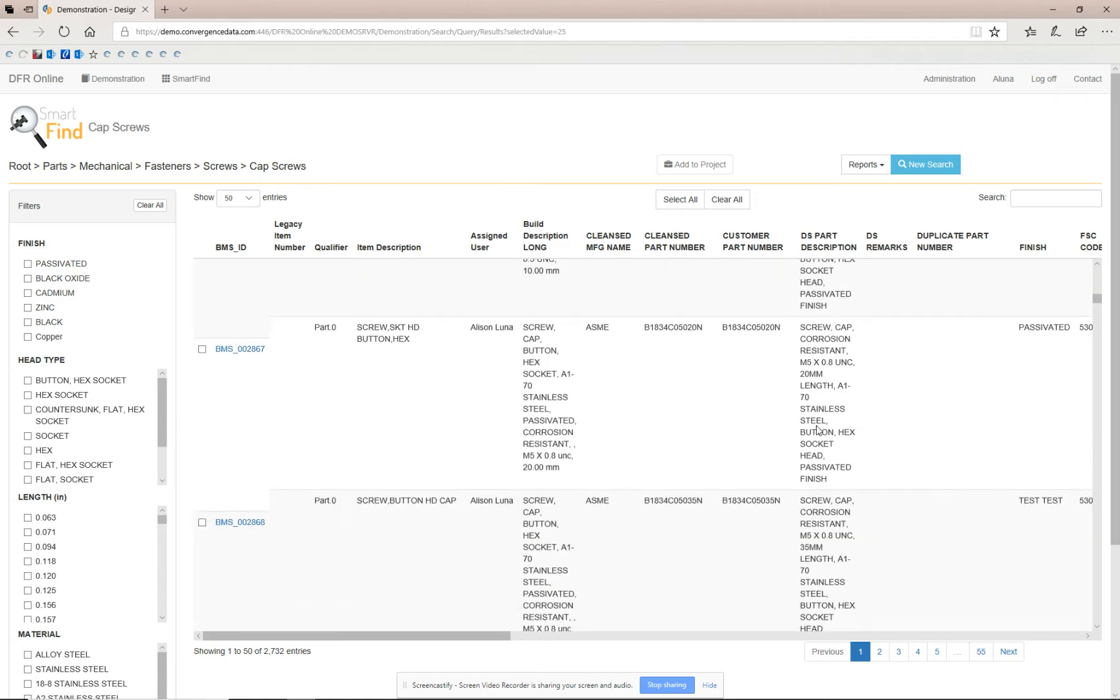
pyautogui.scroll(-3, 708, 397)
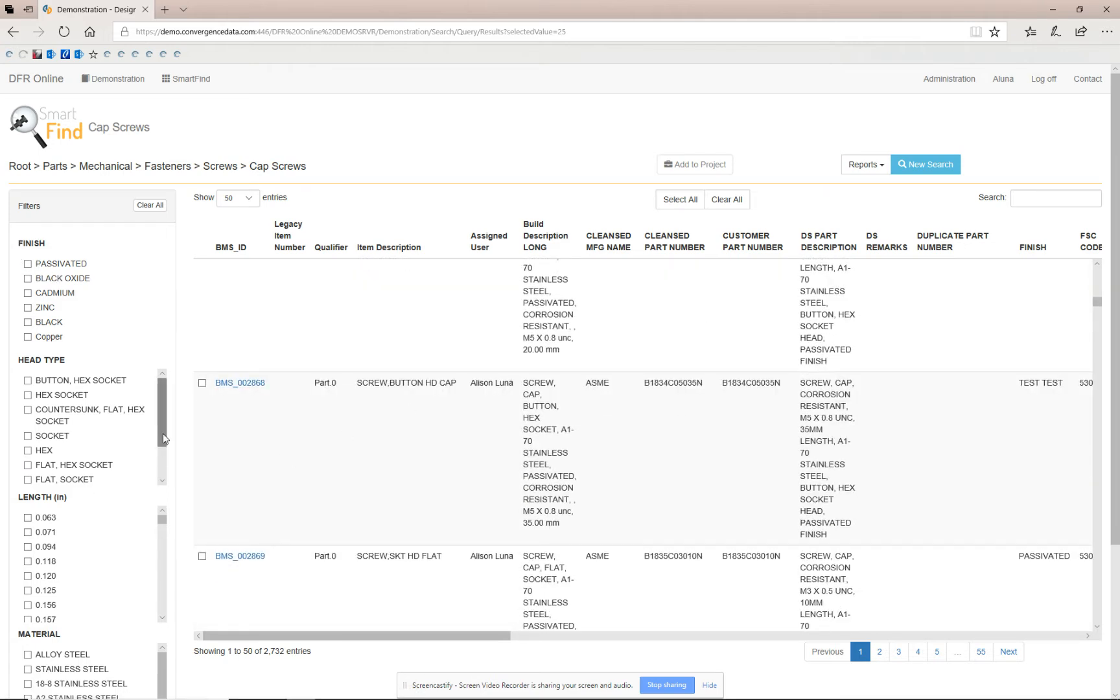
pyautogui.moveTo(162, 422)
pyautogui.mouseDown()
pyautogui.moveTo(160, 441)
pyautogui.moveTo(159, 423)
pyautogui.mouseUp()
pyautogui.scroll(4, 387, 395)
pyautogui.scroll(5, 382, 401)
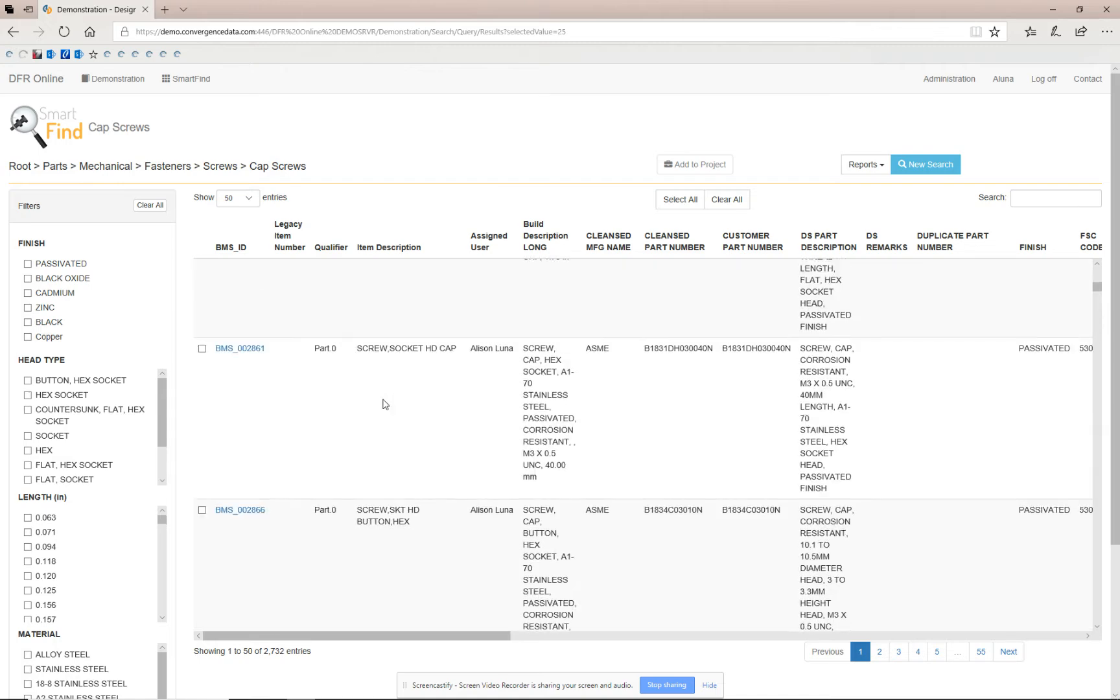
pyautogui.scroll(2, 372, 407)
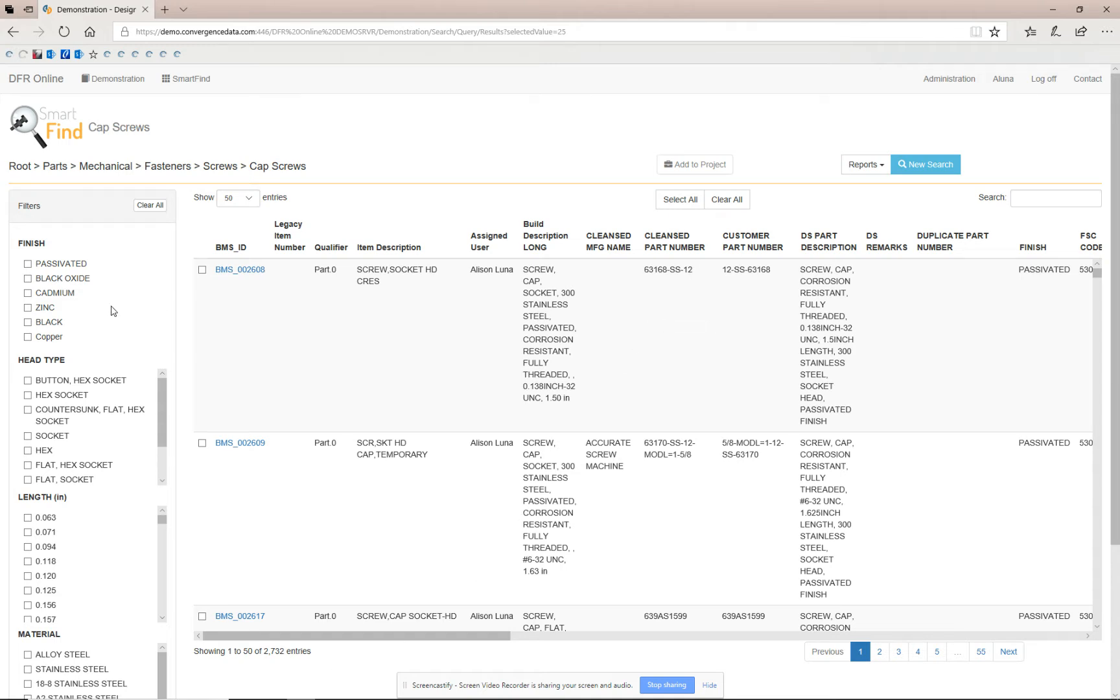
# Filter the cap screws by PASSIVATED finish and BUTTON, HEX SOCKET head type, and scroll the filtered results.
pyautogui.click(27, 264)
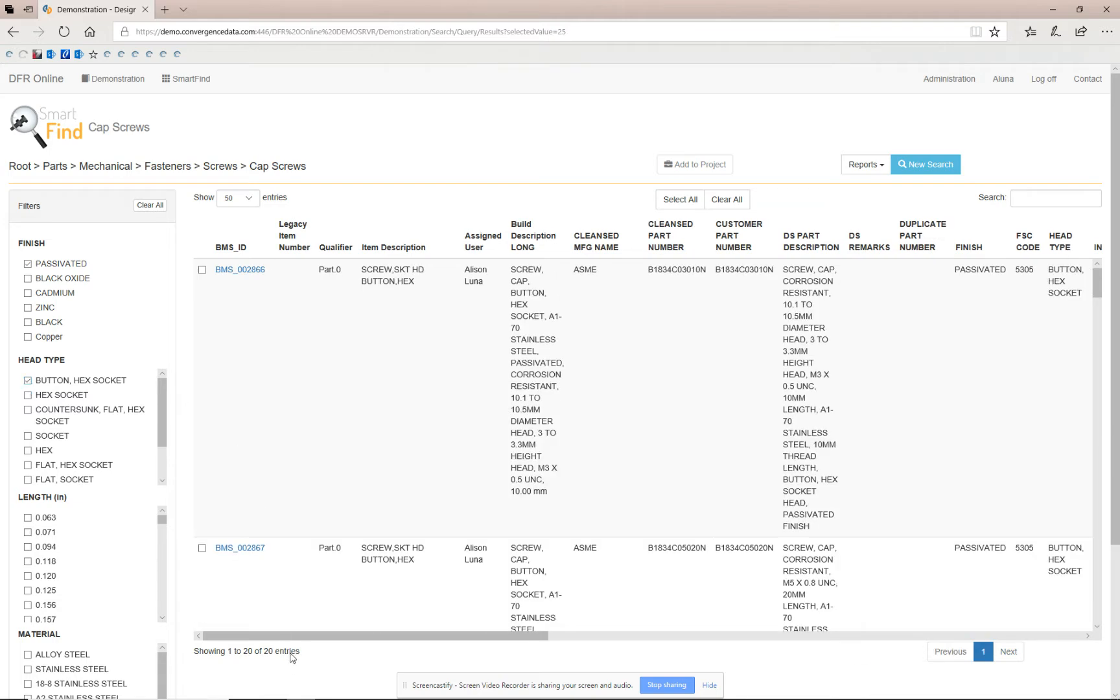
pyautogui.scroll(-10, 401, 411)
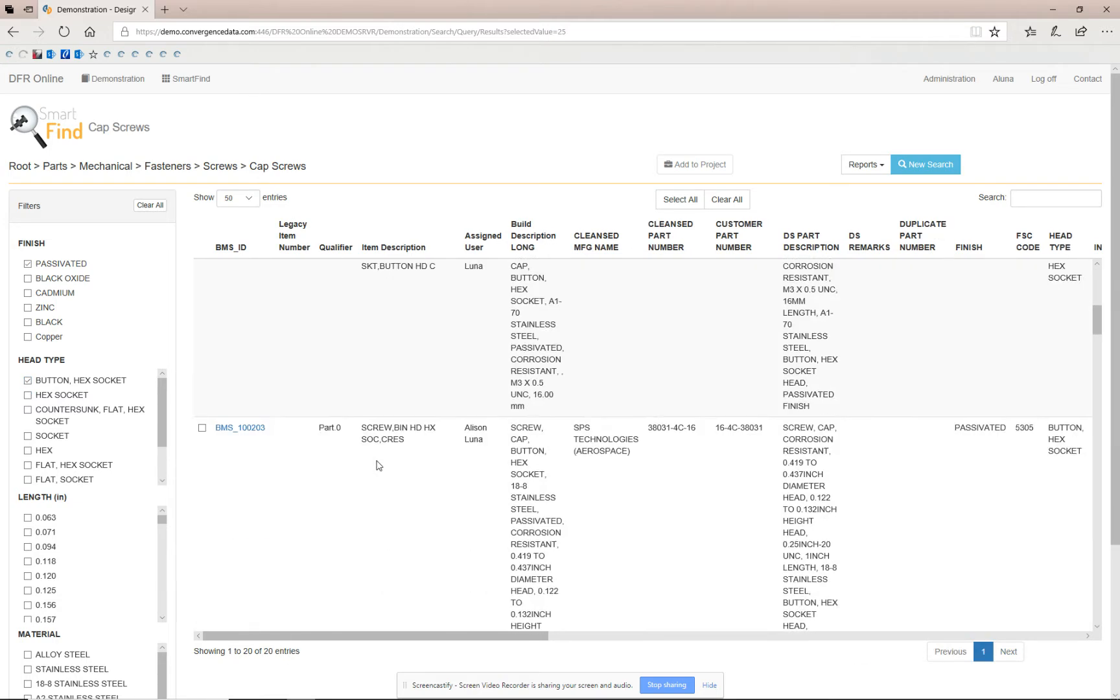
pyautogui.scroll(-3, 370, 505)
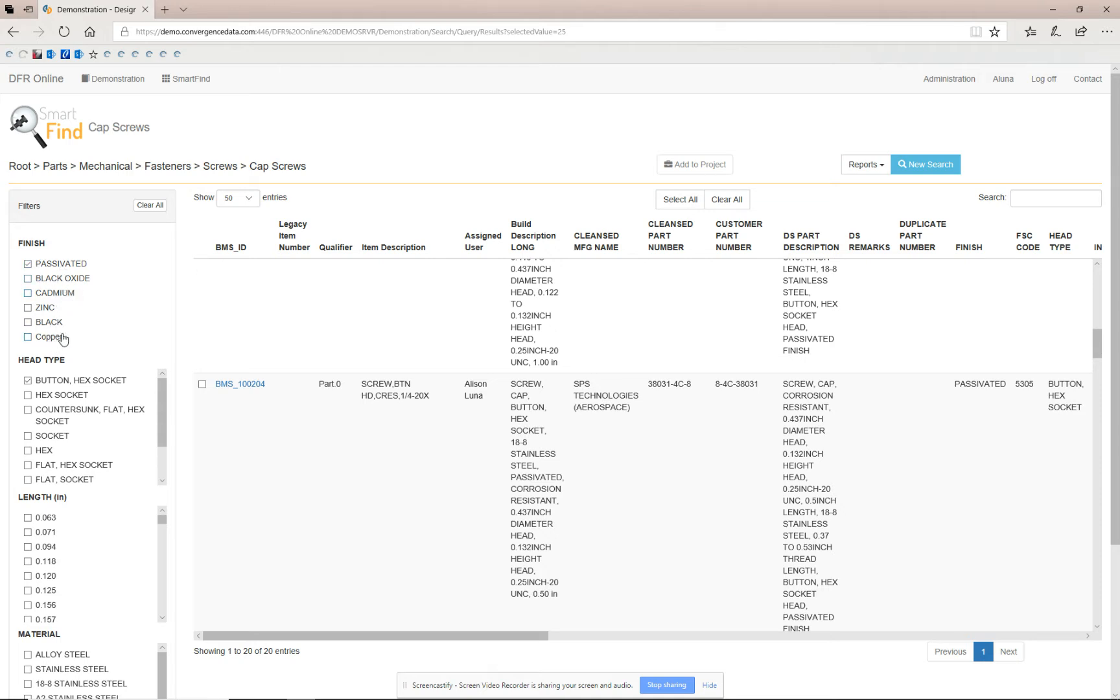
pyautogui.scroll(-2, 71, 334)
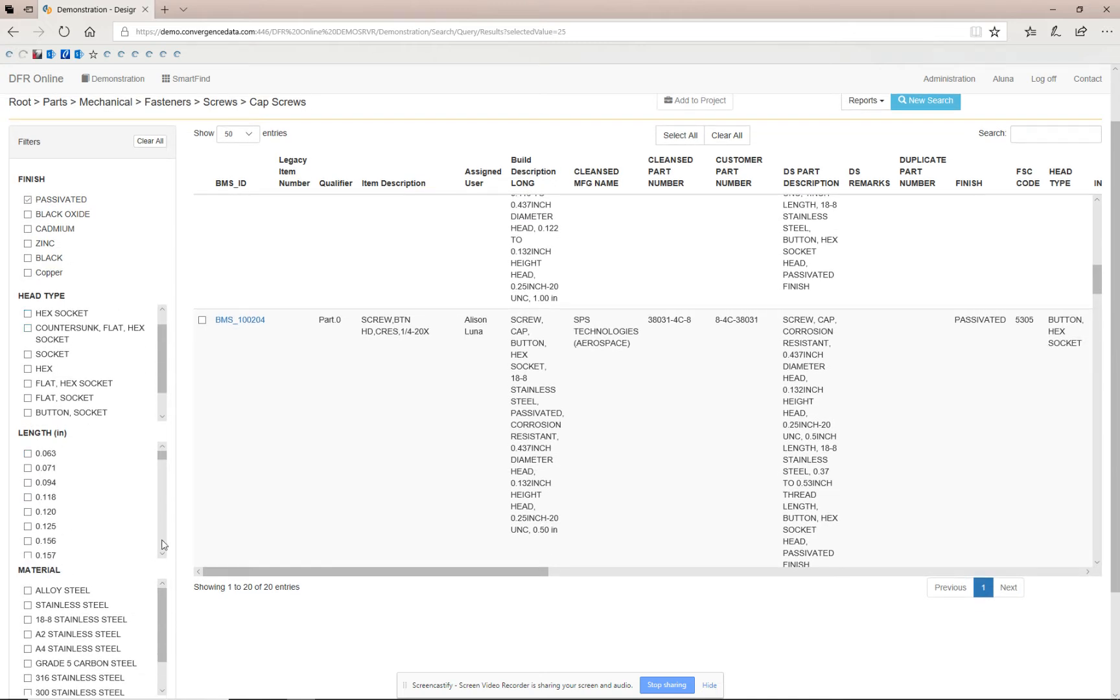
pyautogui.moveTo(163, 612); pyautogui.dragTo(163, 572)
pyautogui.scroll(1, 76, 502)
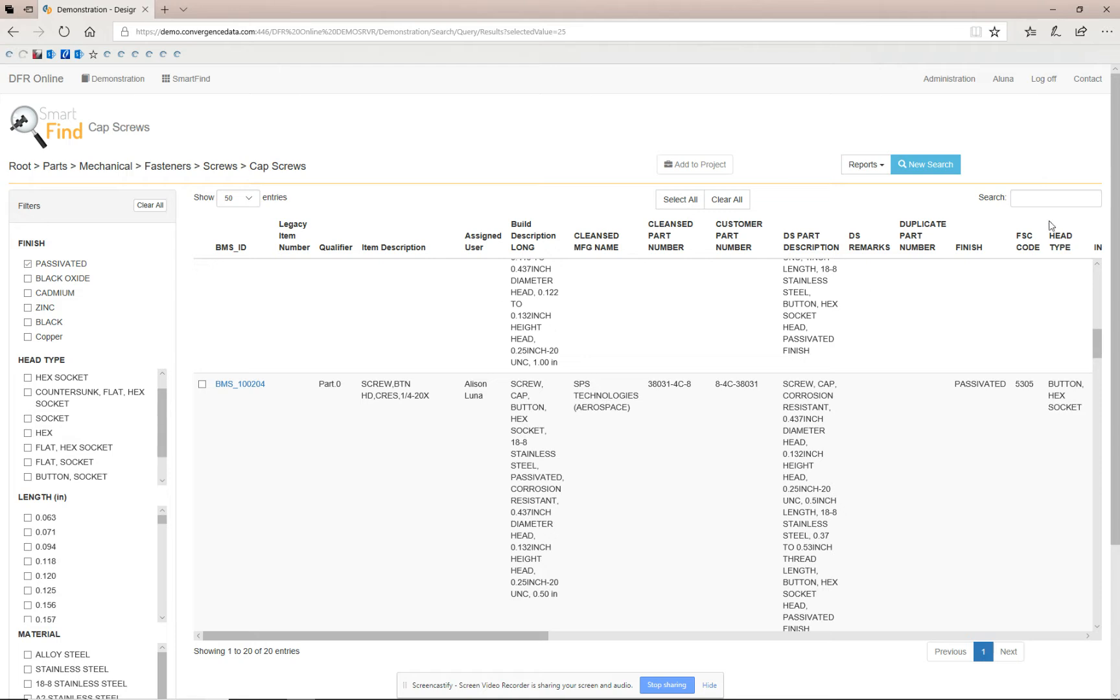
# Enter hex in the table search box and then clear it.
pyautogui.click(1037, 203)
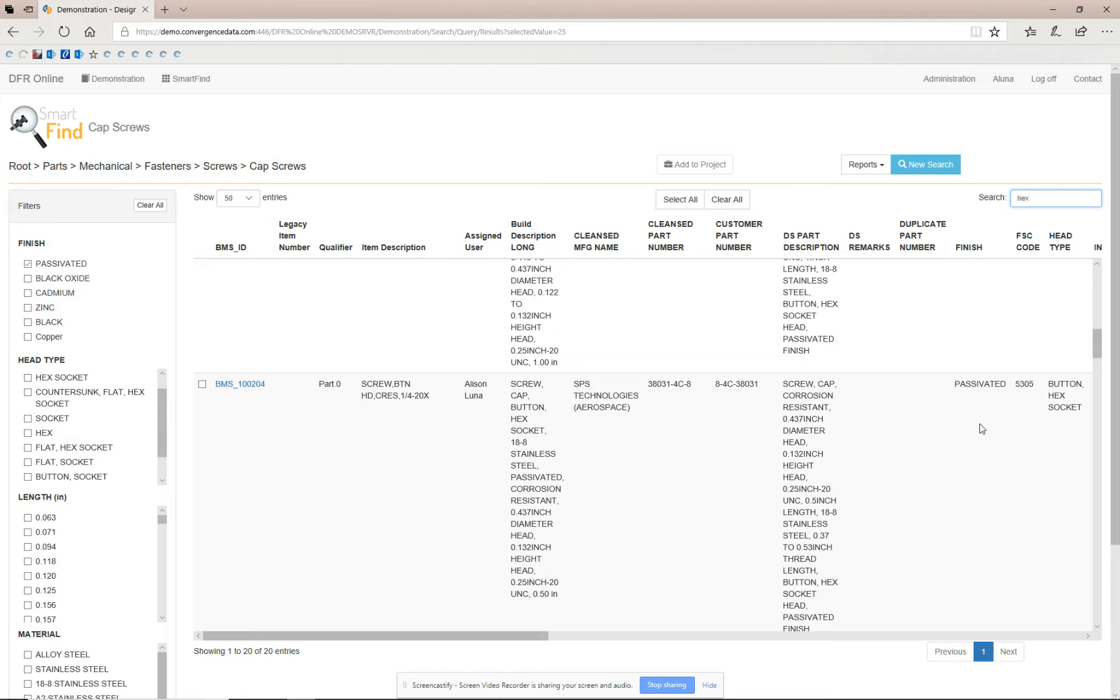
pyautogui.moveTo(529, 431); pyautogui.dragTo(517, 422)
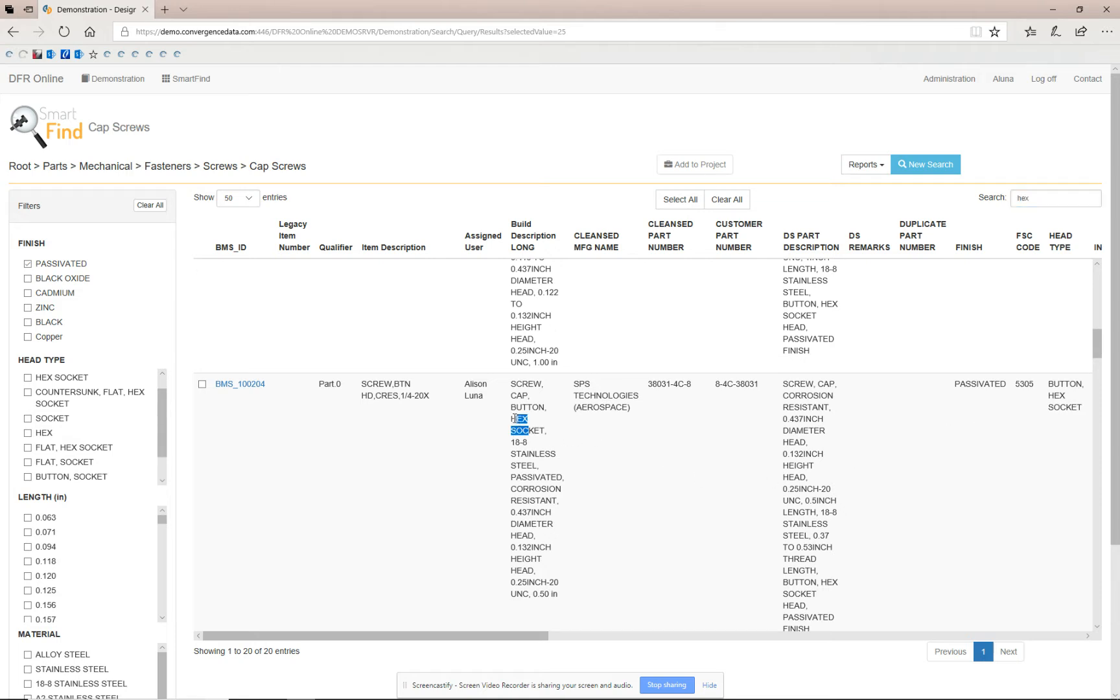
pyautogui.click(538, 425)
pyautogui.doubleClick(1042, 200)
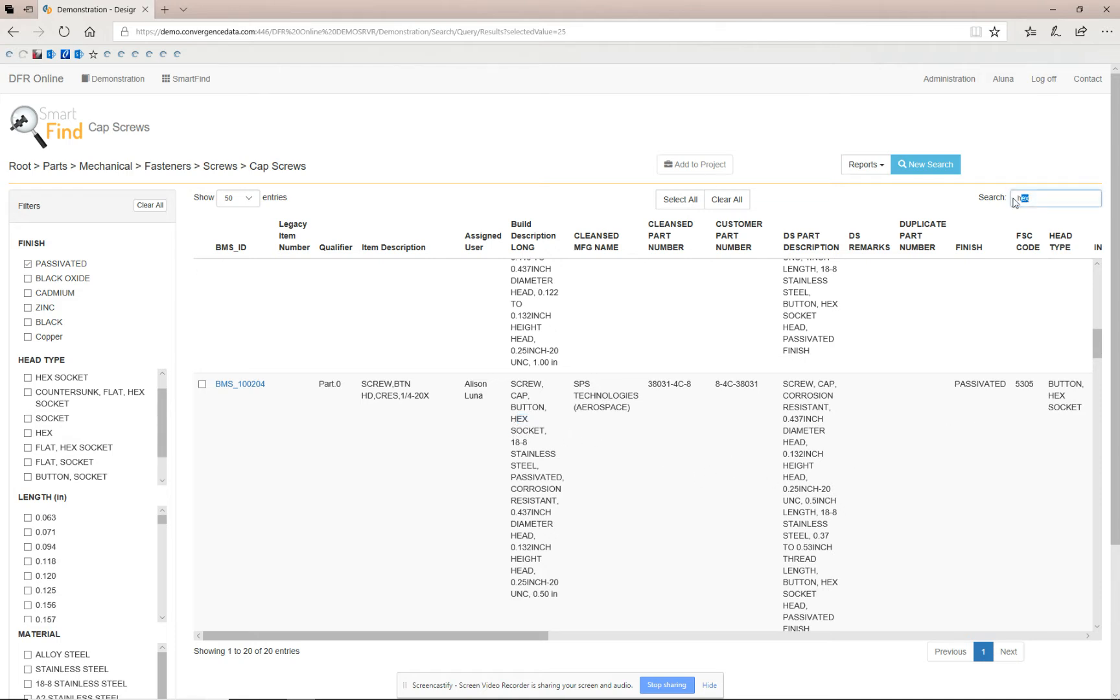
pyautogui.press('BackSpace')
# Open the details of part BMS_100204.
pyautogui.click(261, 387)
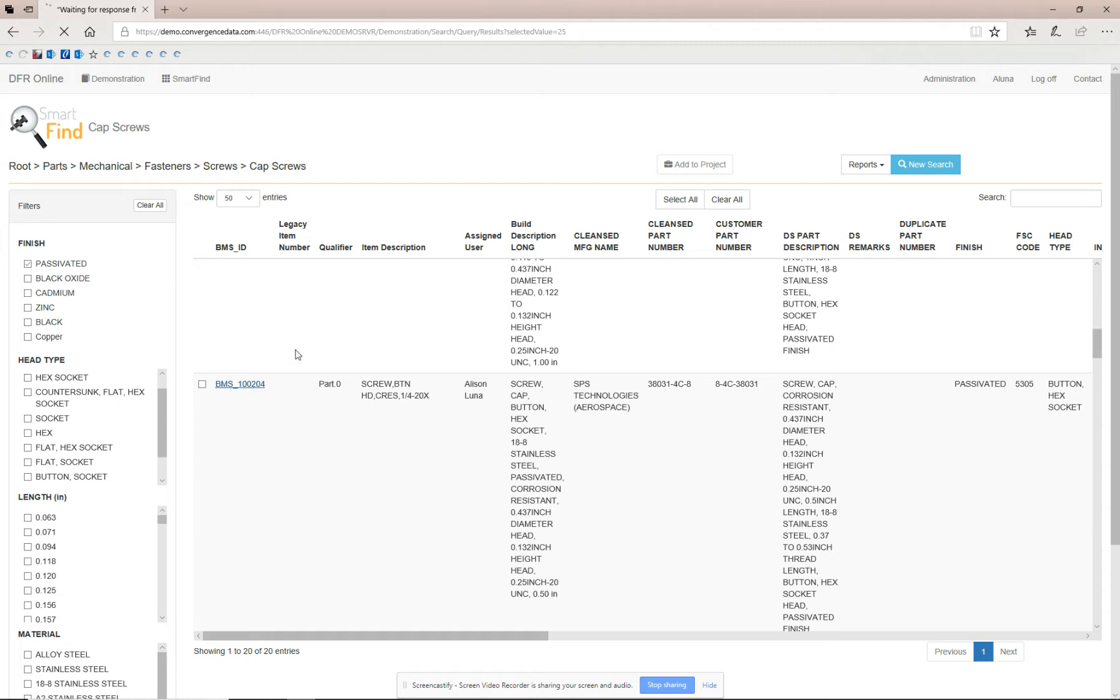
pyautogui.scroll(-1, 297, 354)
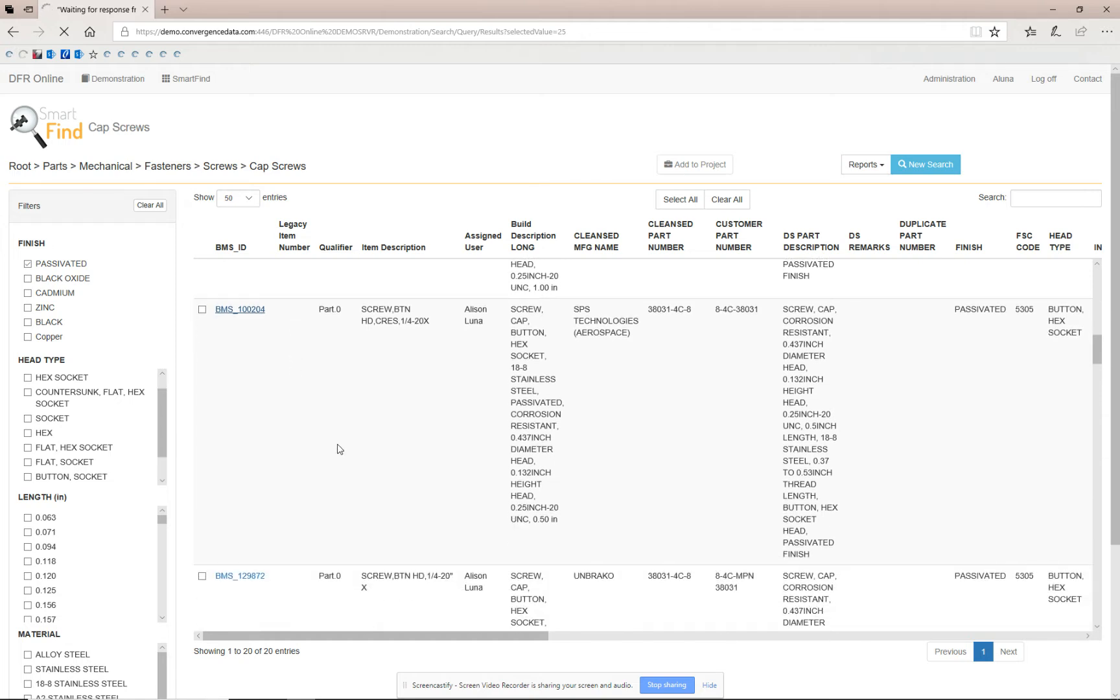
pyautogui.scroll(-2, 342, 448)
pyautogui.scroll(2, 336, 456)
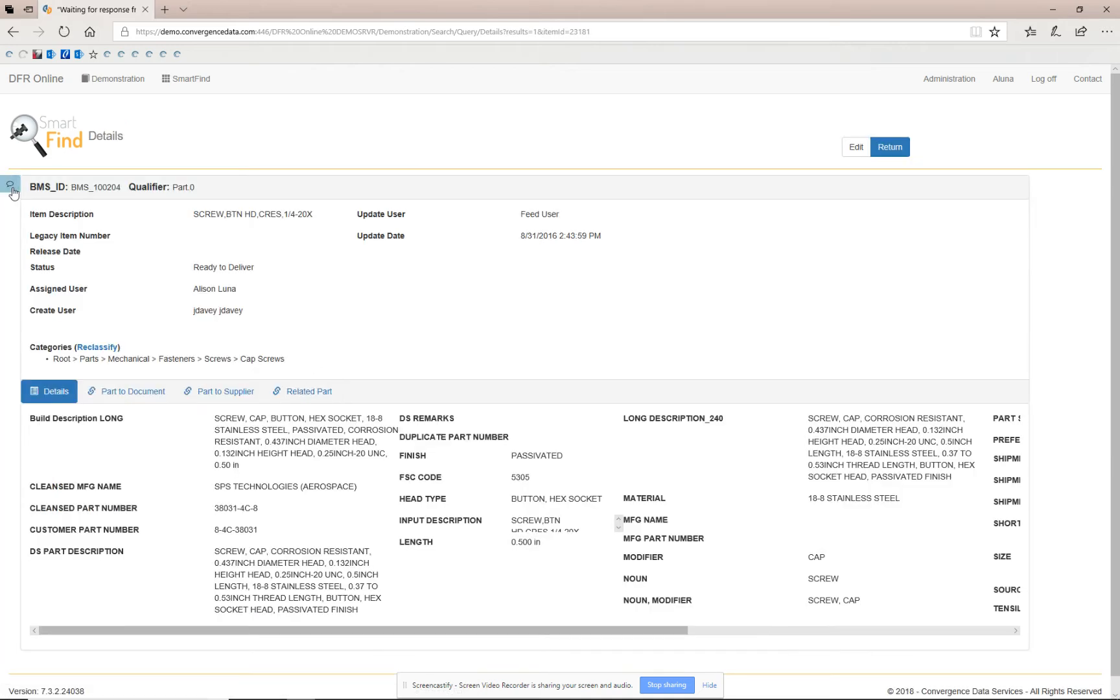
# Start a conversation on the part with the comment 'testing comments' and save it.
pyautogui.click(10, 188)
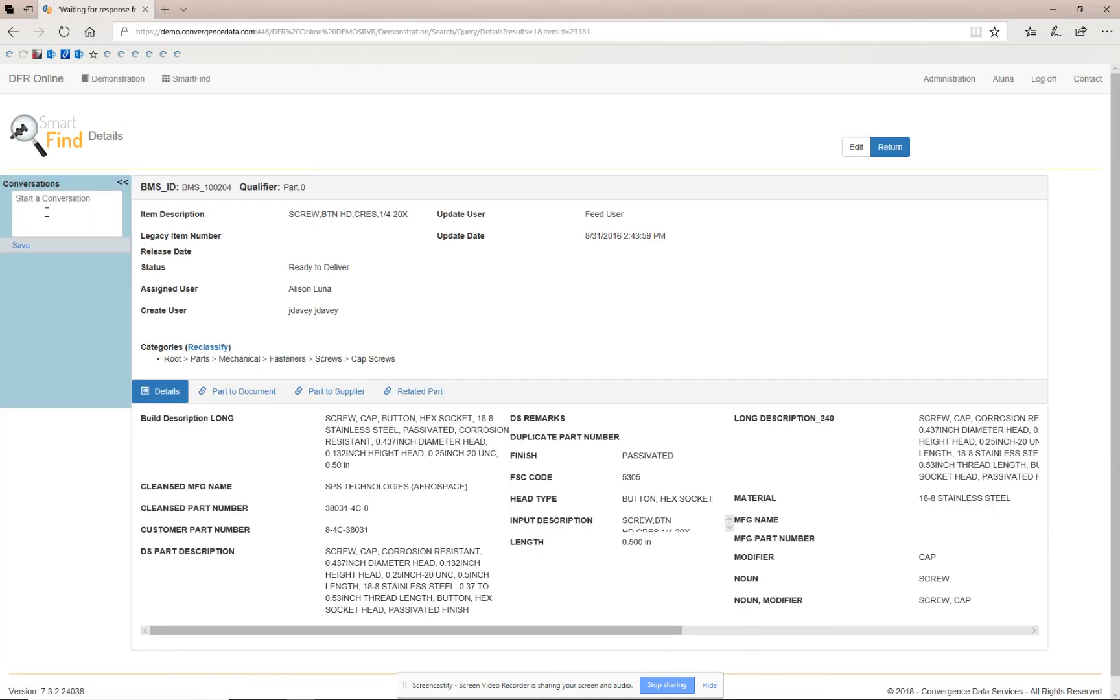
pyautogui.click(79, 219)
pyautogui.write('testing comments')
pyautogui.click(20, 245)
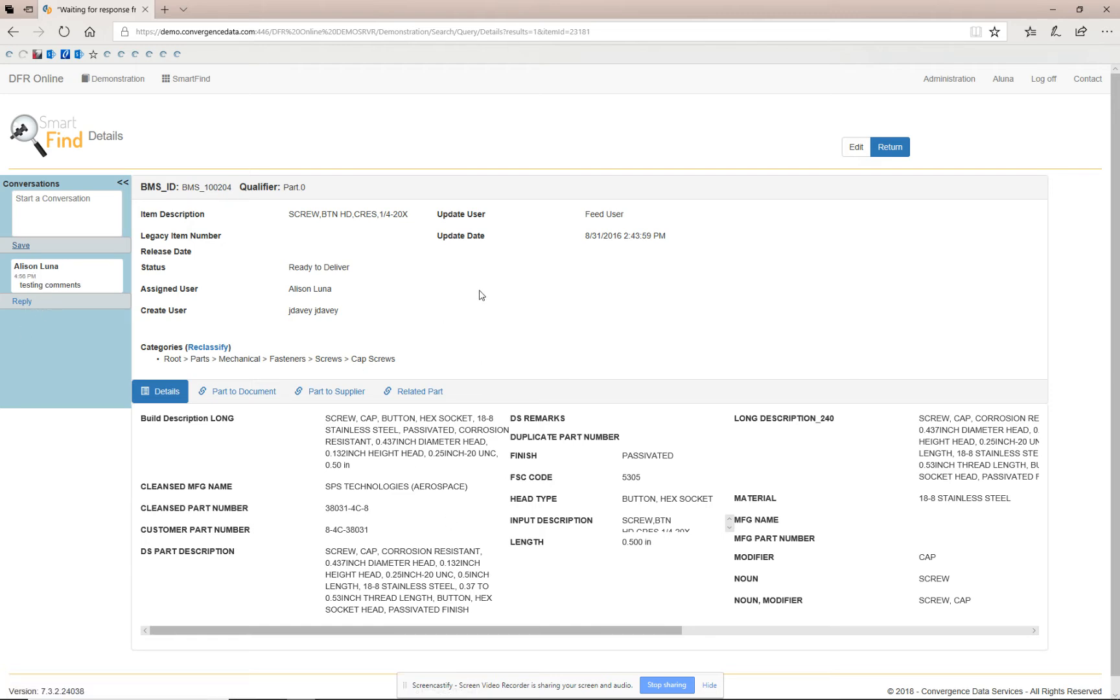
# Collapse the conversations panel and open the part's Part to Document tab.
pyautogui.click(122, 182)
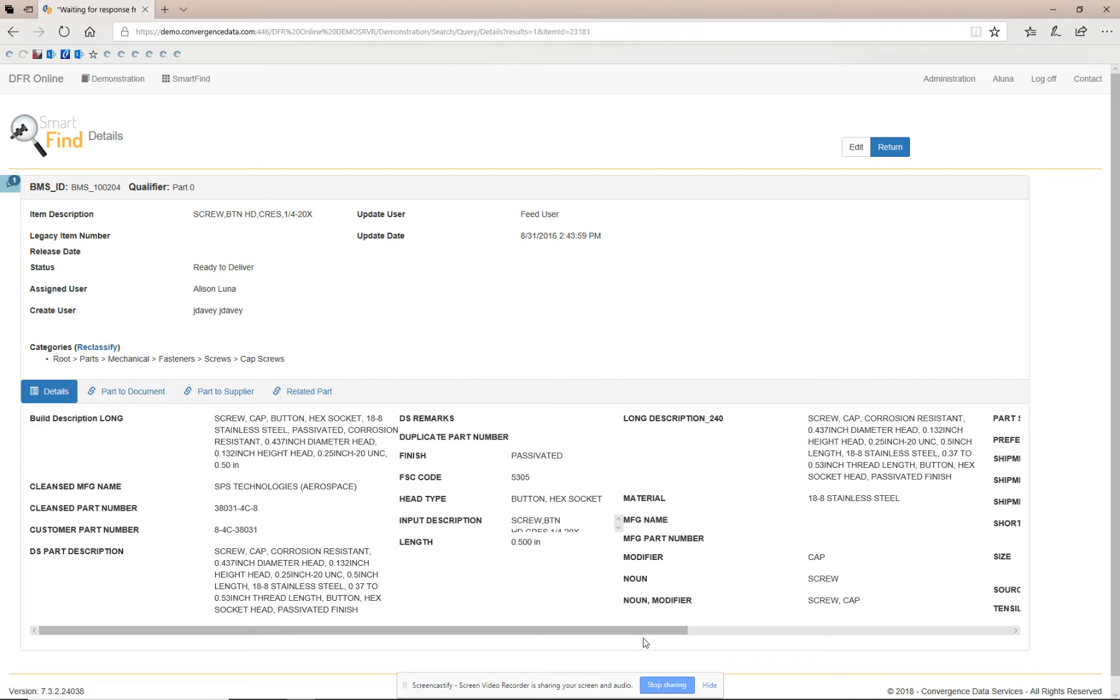
pyautogui.moveTo(644, 633)
pyautogui.mouseDown()
pyautogui.moveTo(922, 633)
pyautogui.moveTo(622, 633)
pyautogui.mouseUp()
pyautogui.click(123, 392)
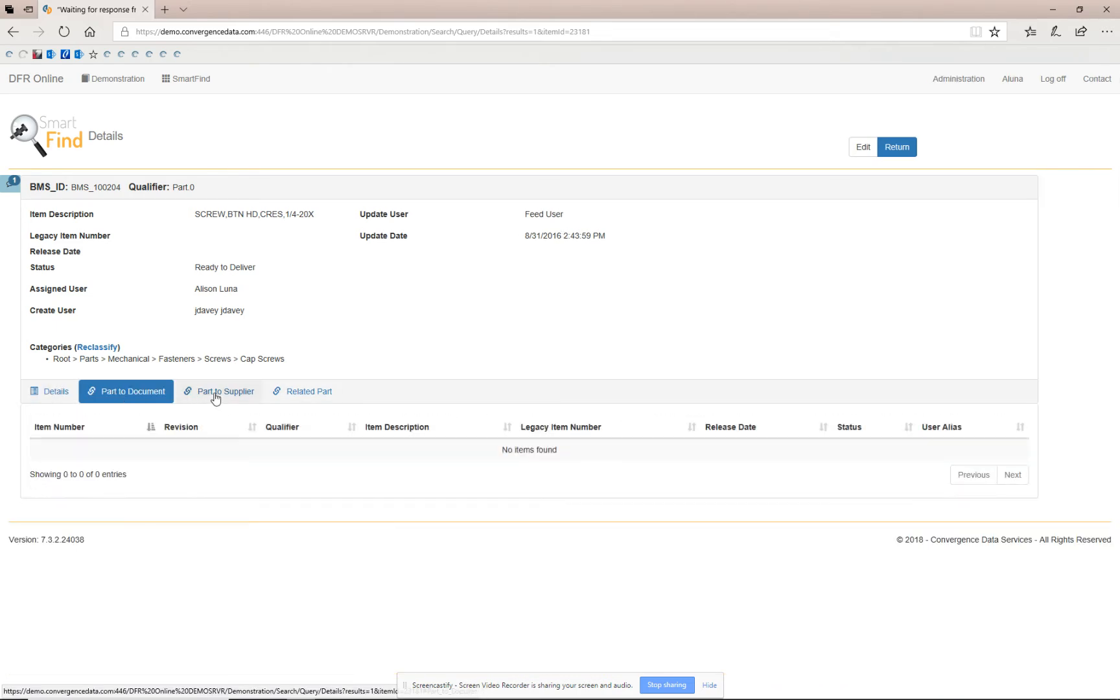
# Browse the part's Part to Supplier, Related Part and Details tabs, scrolling across the detail attributes.
pyautogui.click(216, 397)
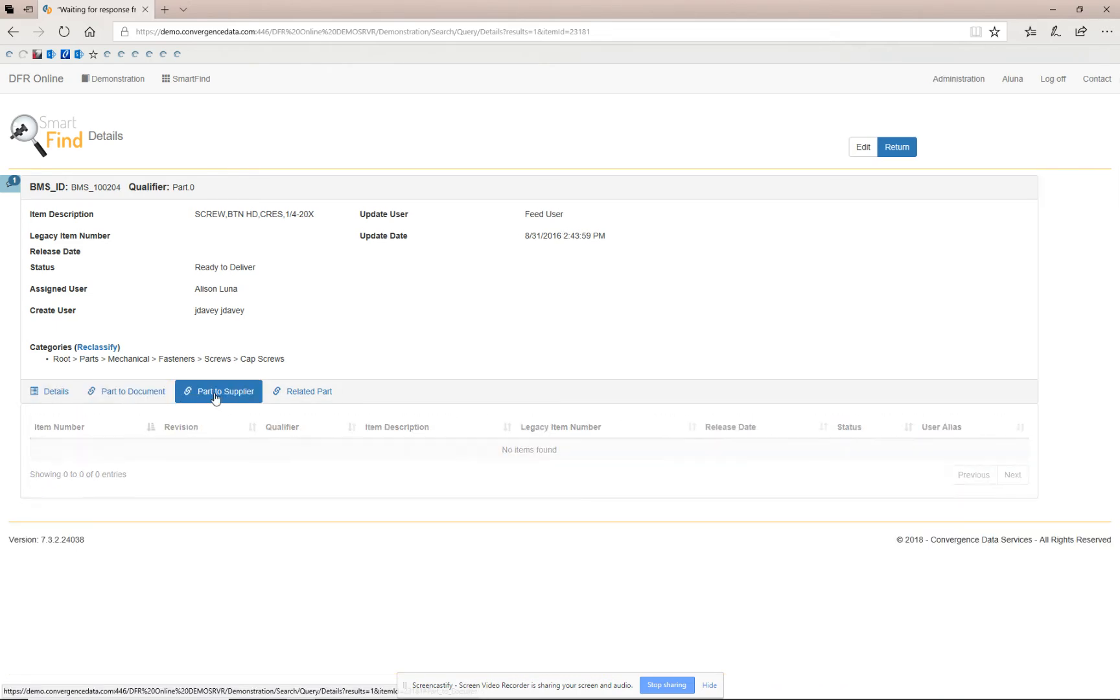
pyautogui.click(300, 397)
pyautogui.click(47, 392)
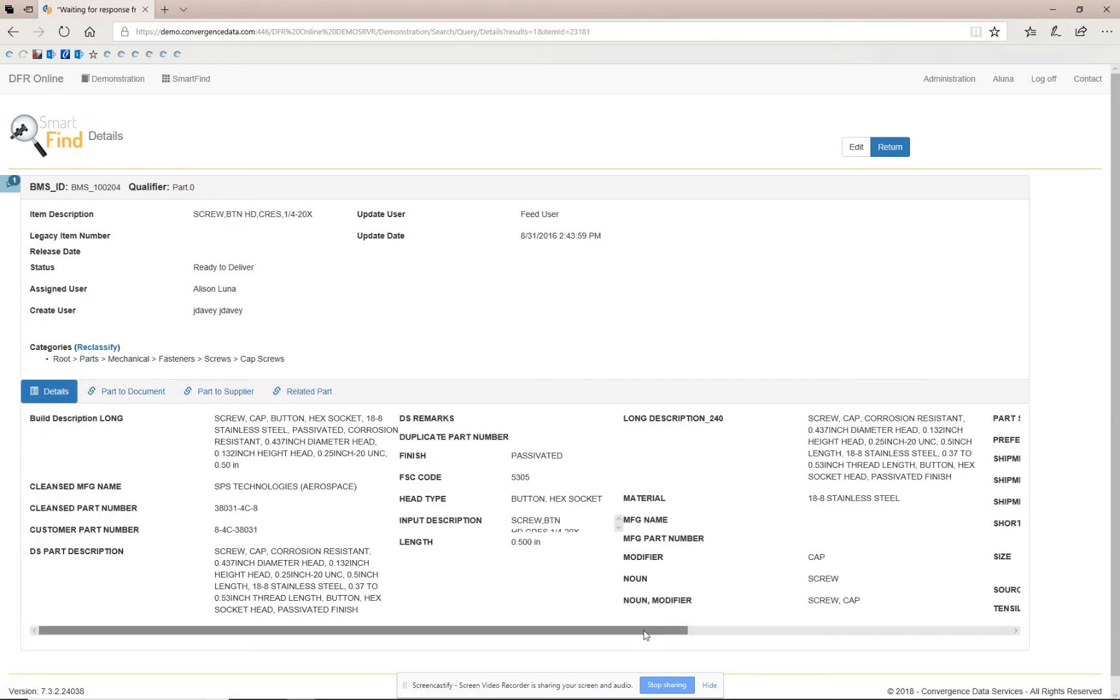
pyautogui.moveTo(645, 631); pyautogui.dragTo(969, 631)
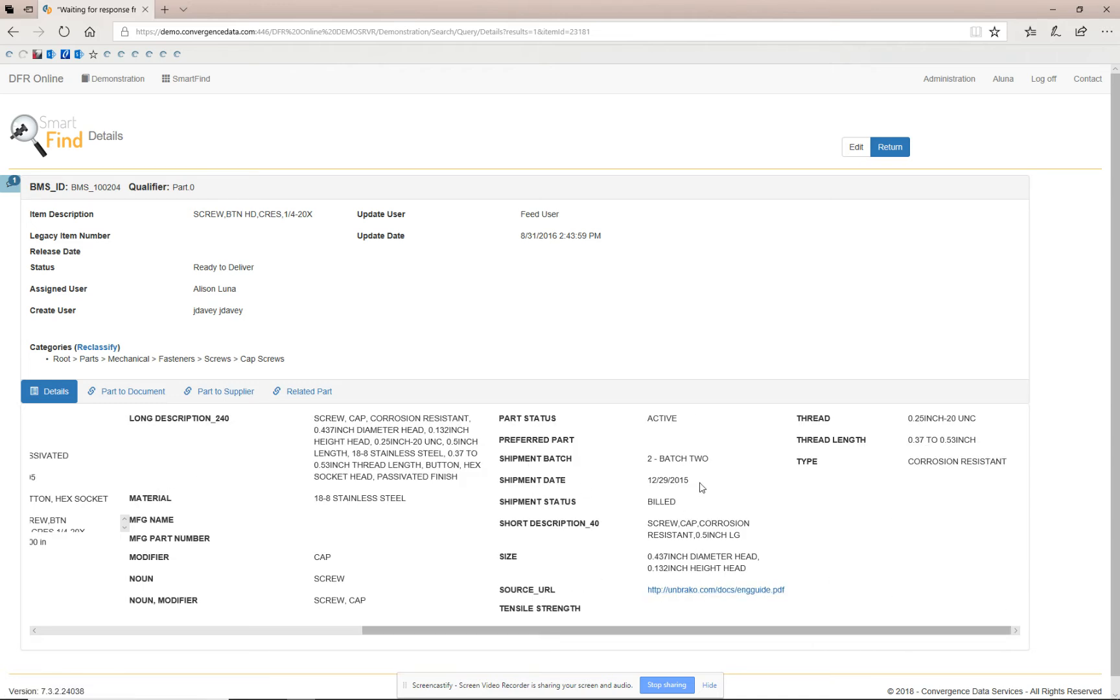
# Open the part for editing, reselect PASSIVATED as the finish, and enter a test remark in DS REMARKS.
pyautogui.click(855, 147)
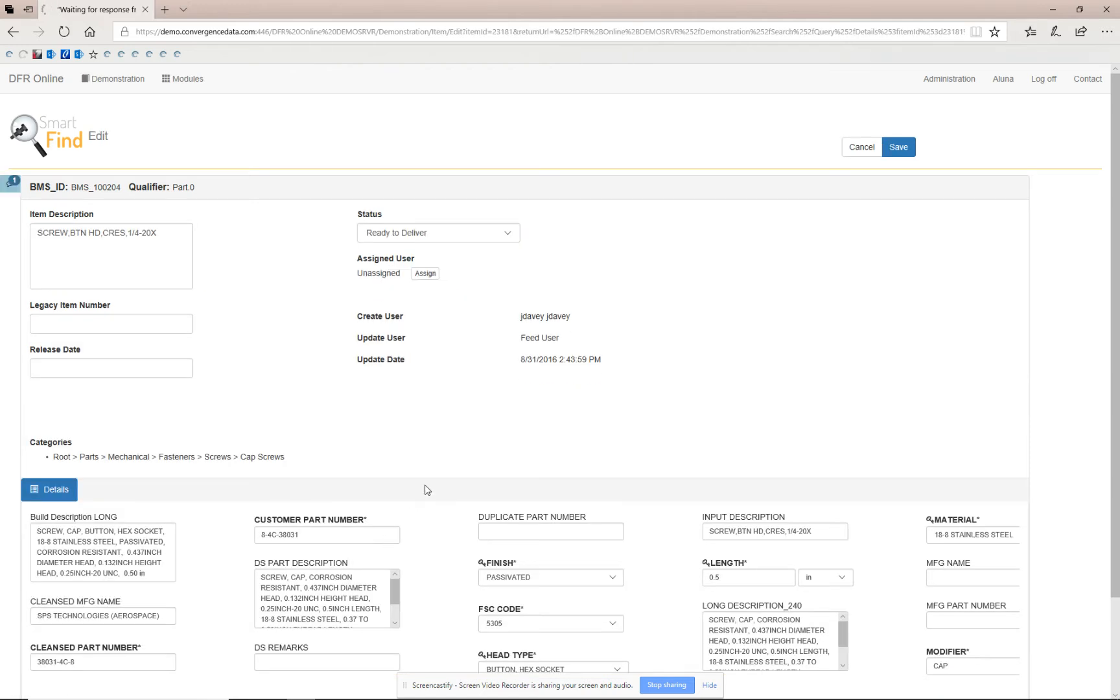
pyautogui.scroll(-2, 425, 487)
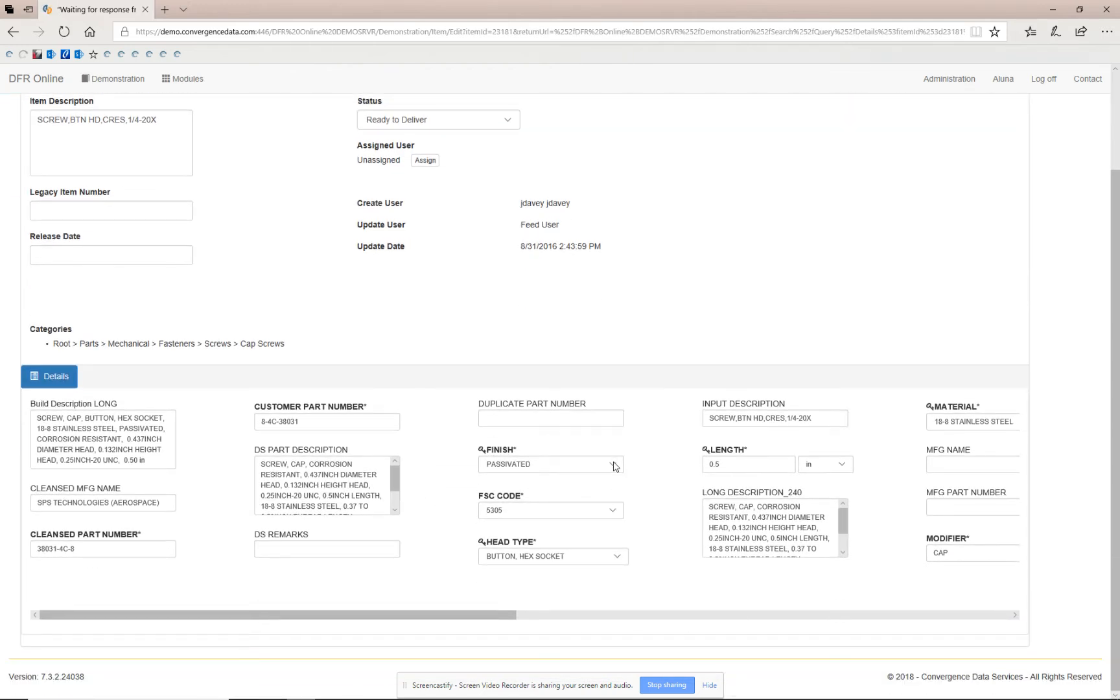
pyautogui.click(615, 470)
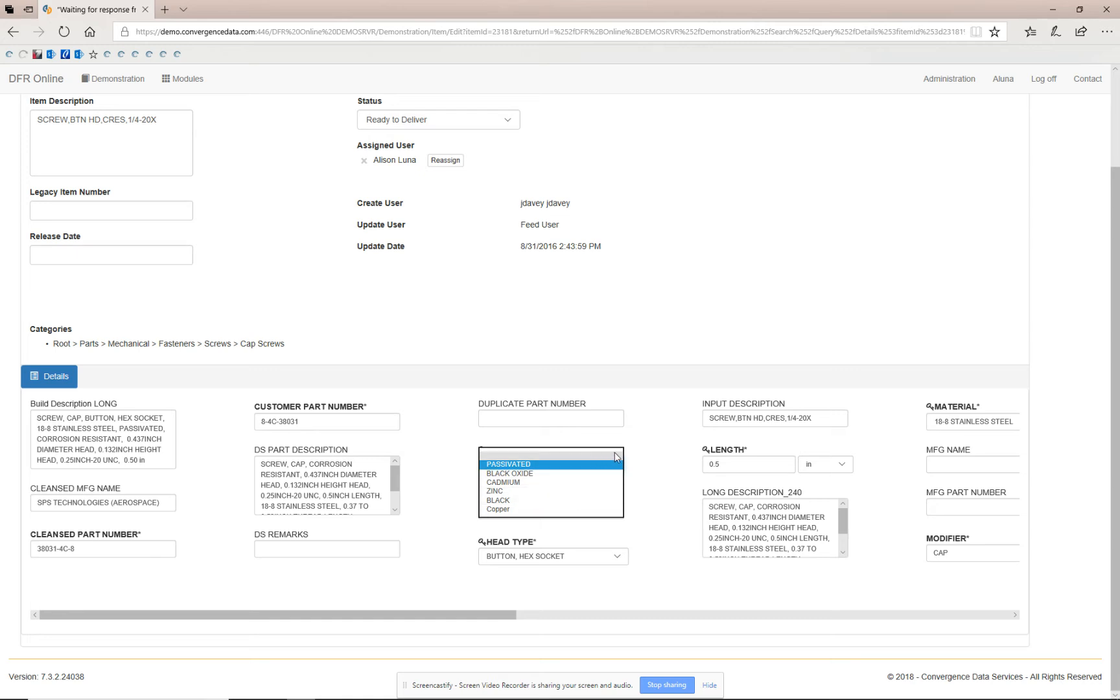
pyautogui.click(651, 464)
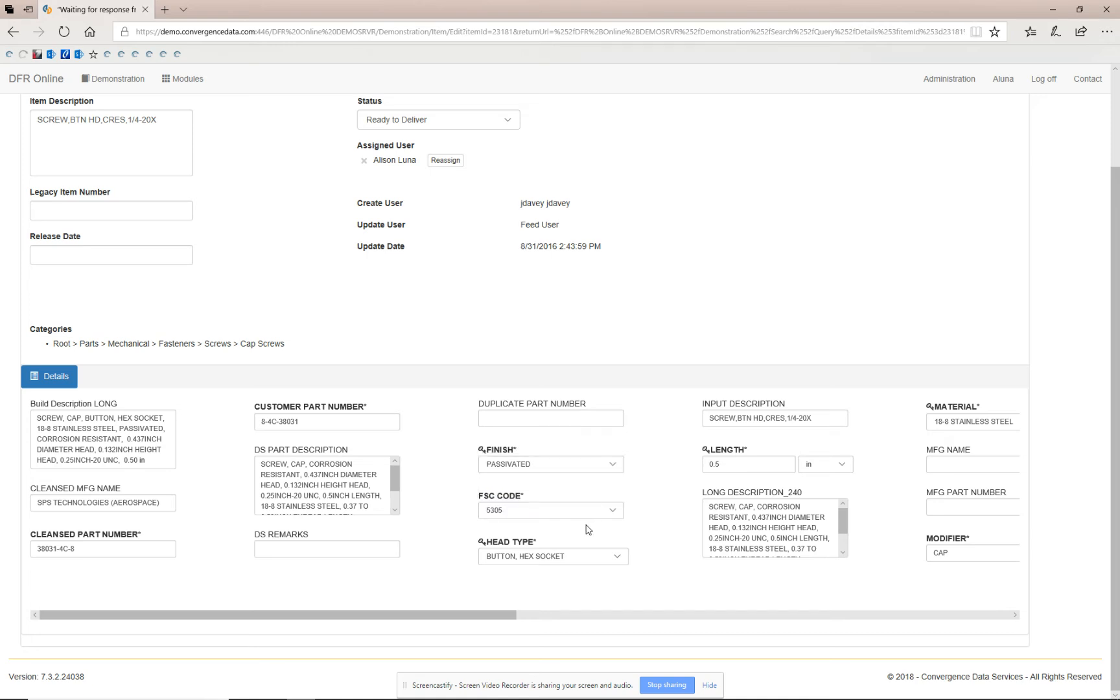
pyautogui.click(324, 550)
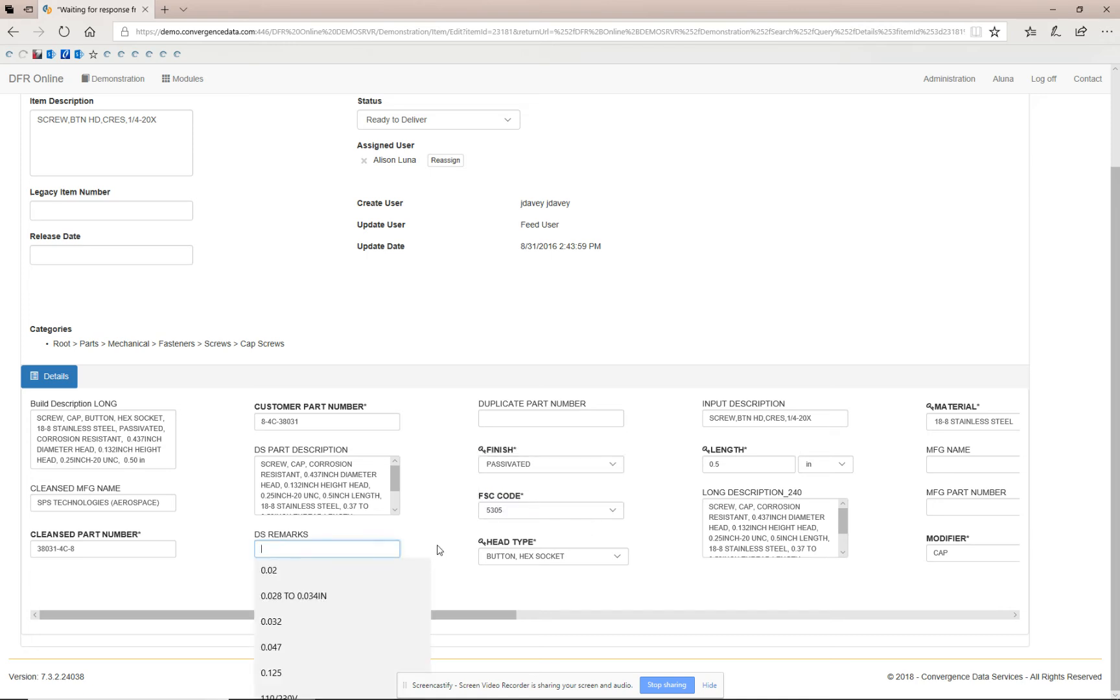
pyautogui.write('testomng')
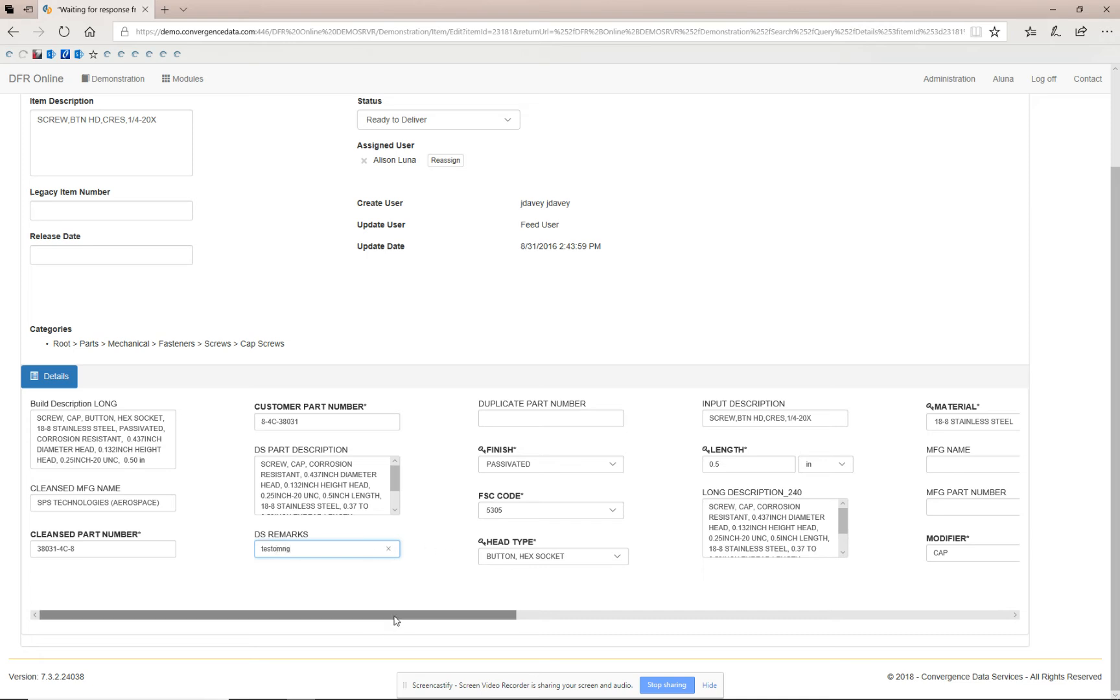
# Review the unit options for Thread Length and Tensile Strength, then cancel the edit.
pyautogui.moveTo(396, 615); pyautogui.dragTo(910, 605)
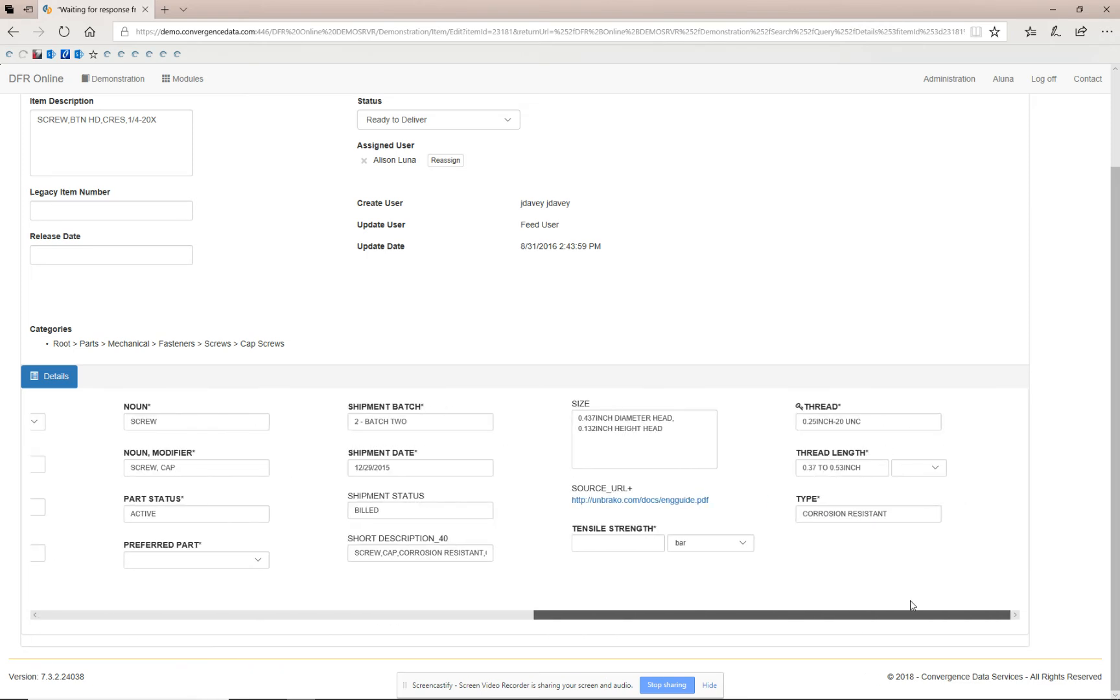
pyautogui.click(936, 468)
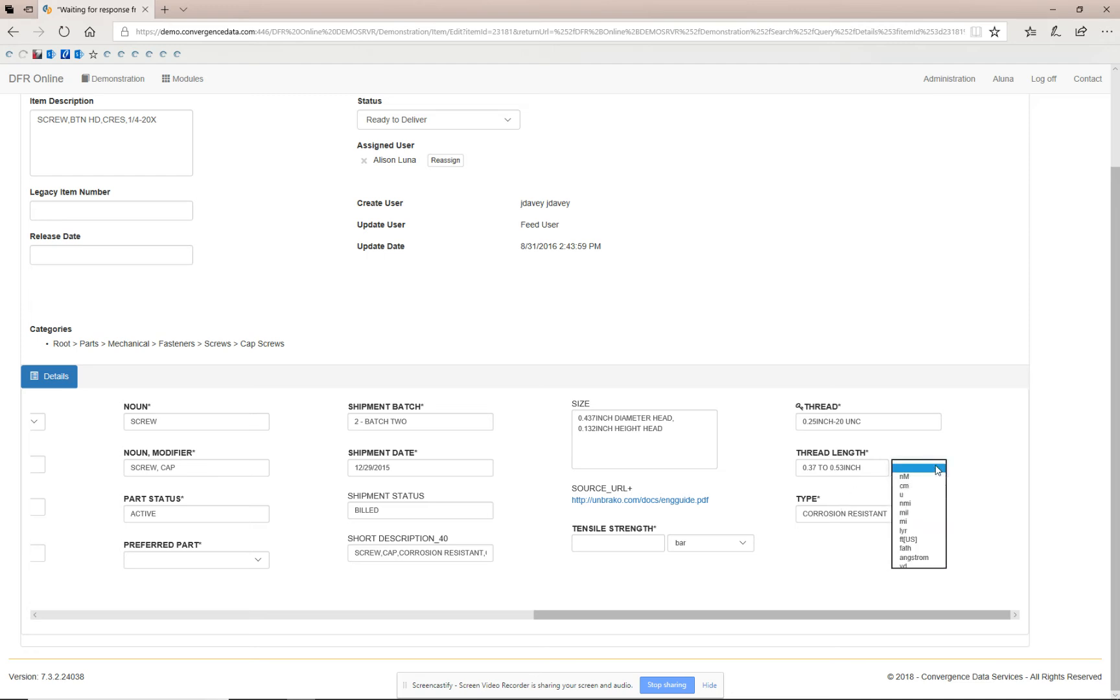
pyautogui.click(940, 462)
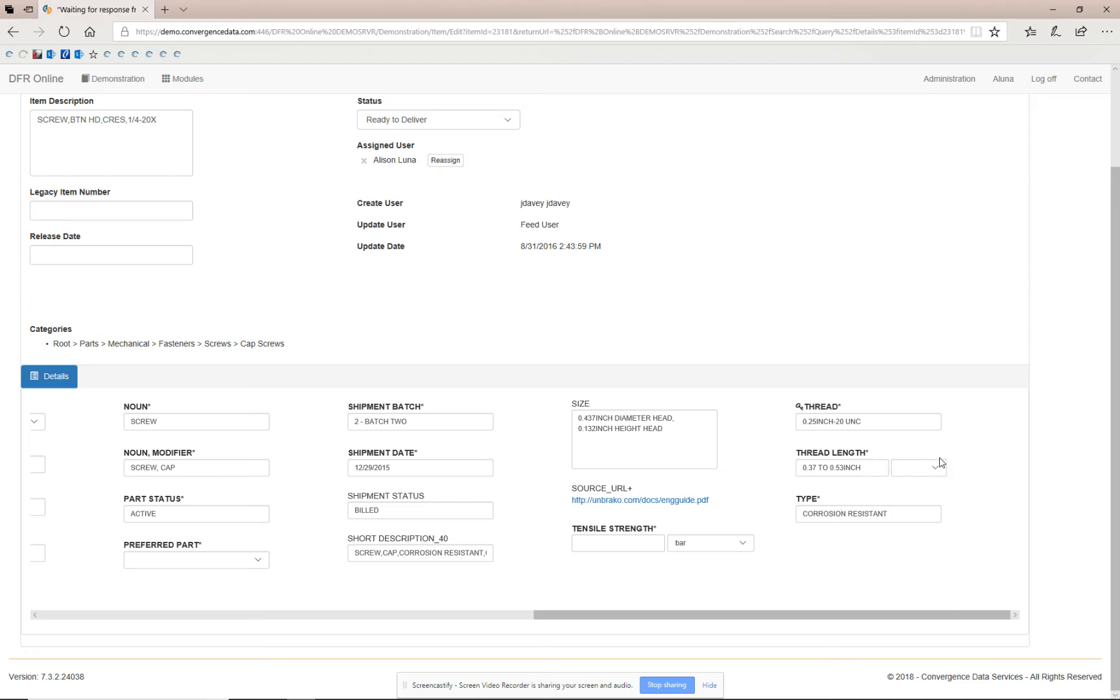
pyautogui.click(744, 553)
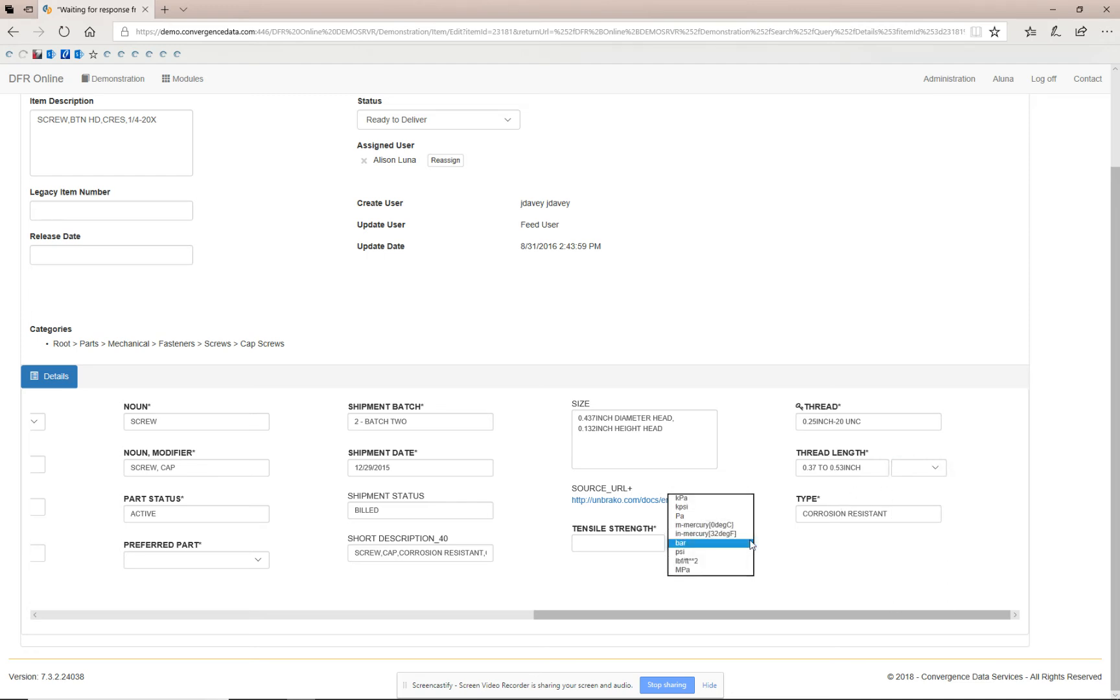
pyautogui.click(713, 542)
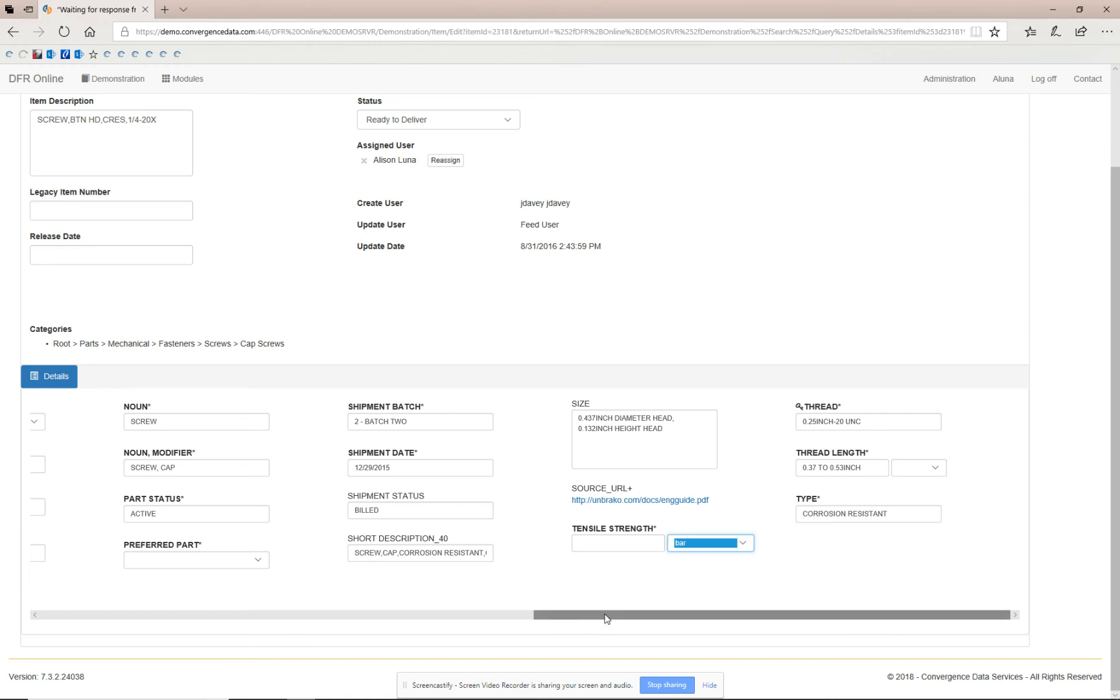
pyautogui.moveTo(607, 615); pyautogui.dragTo(153, 623)
pyautogui.scroll(3, 835, 234)
pyautogui.click(860, 147)
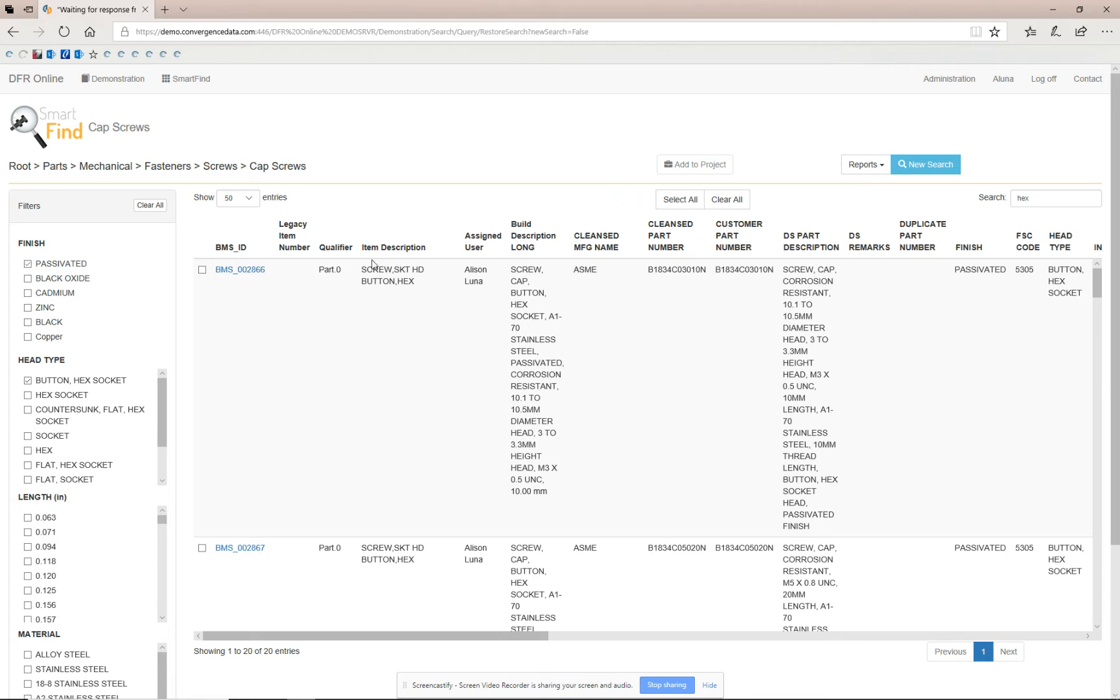
# Start a new search and open the Advanced Search.
pyautogui.doubleClick(1050, 198)
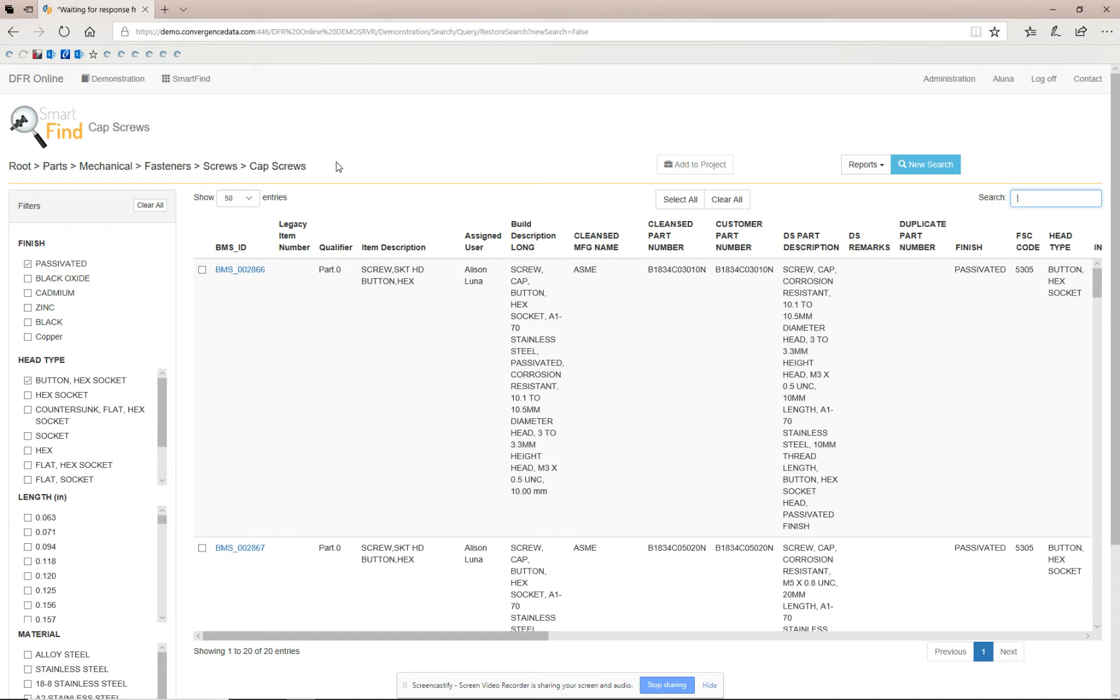
pyautogui.click(927, 167)
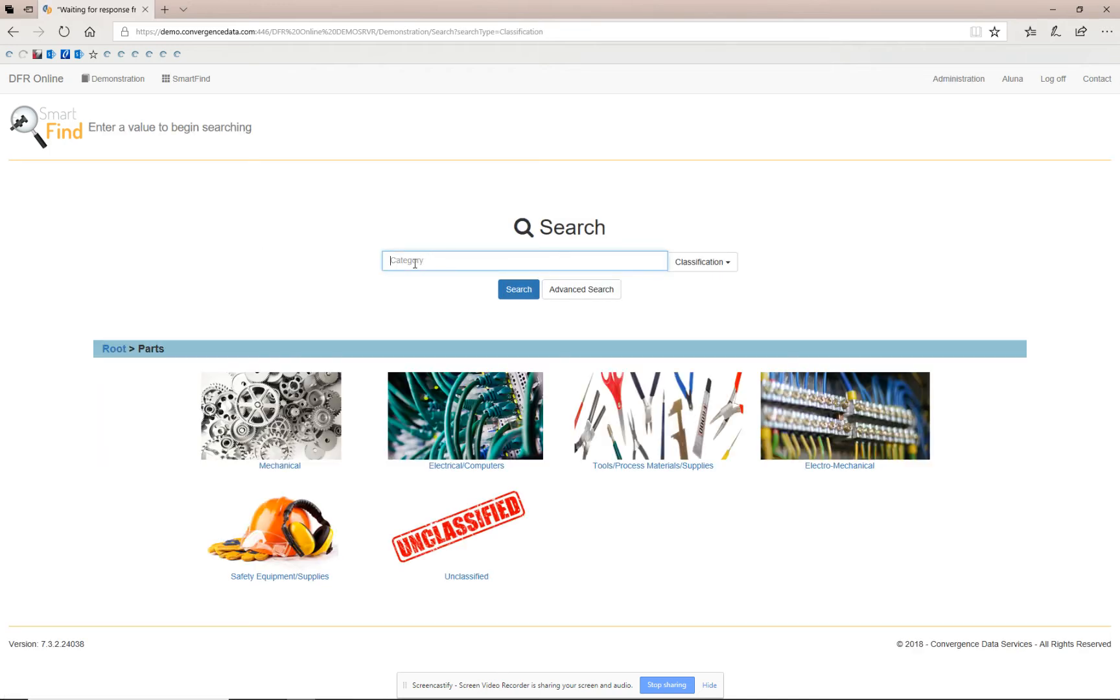
pyautogui.click(585, 298)
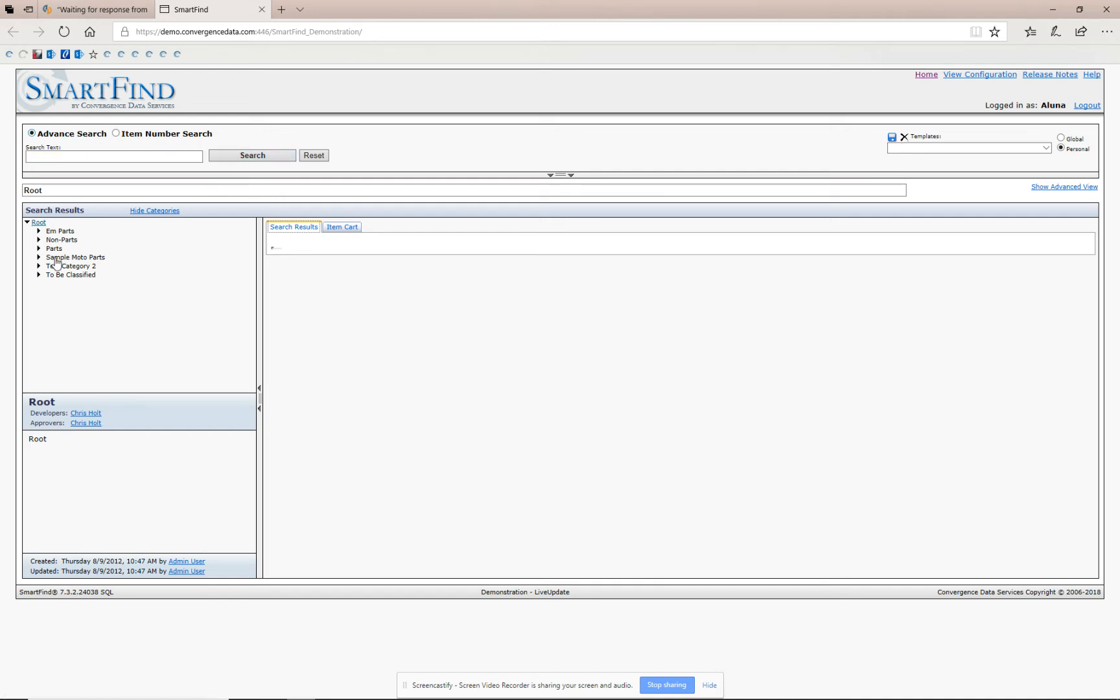
# Select the Root > Parts > Mechanical category and run a search on it.
pyautogui.click(39, 249)
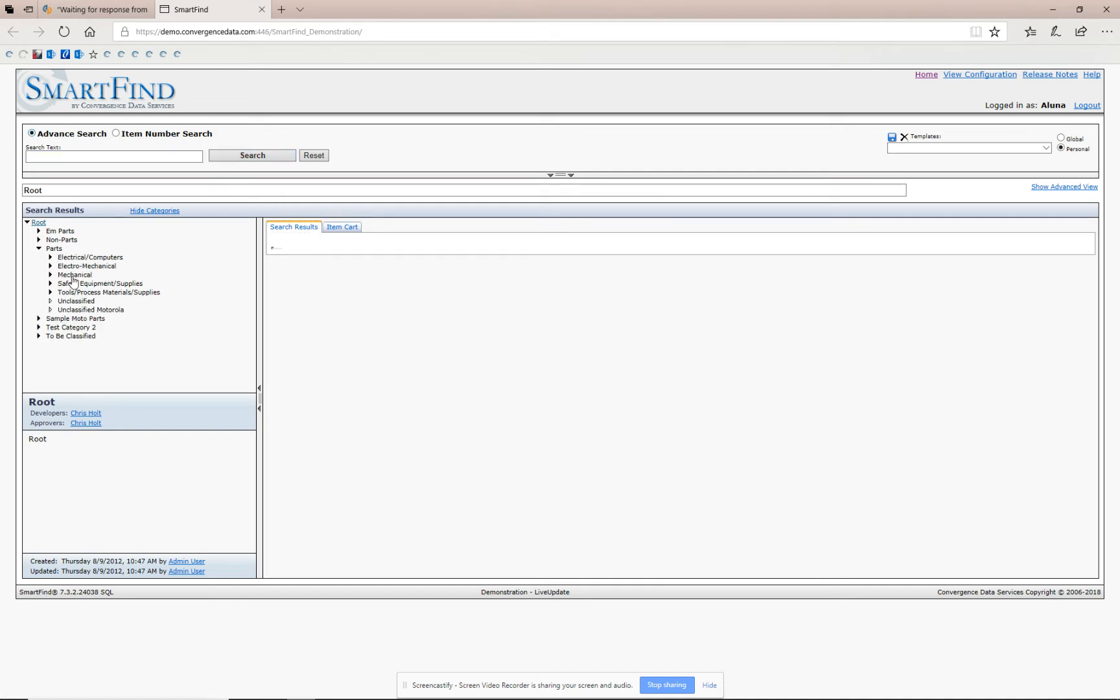
pyautogui.click(72, 275)
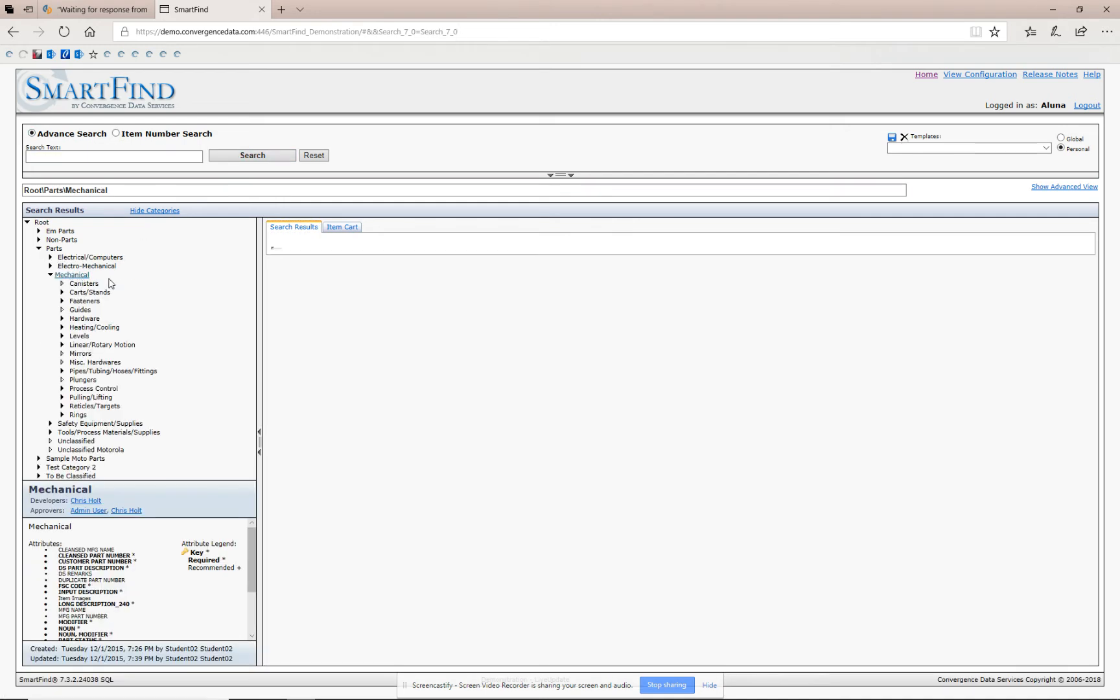
pyautogui.click(249, 155)
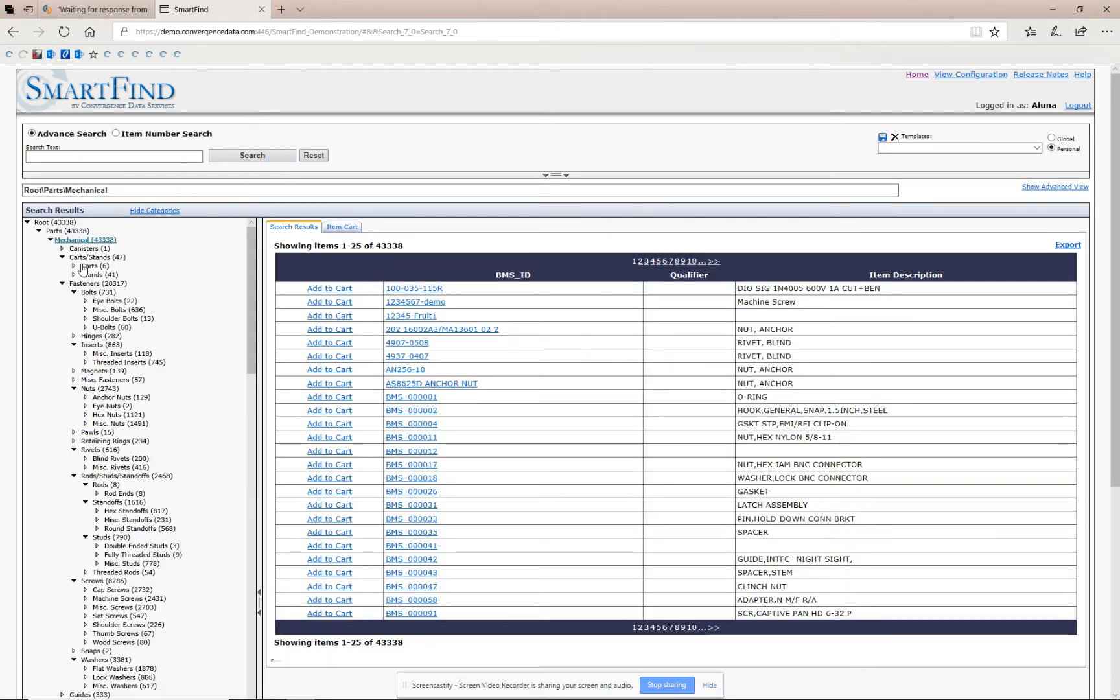
# Collapse the Carts/Stands, Bolts and Inserts branches in the Mechanical category tree.
pyautogui.click(51, 241)
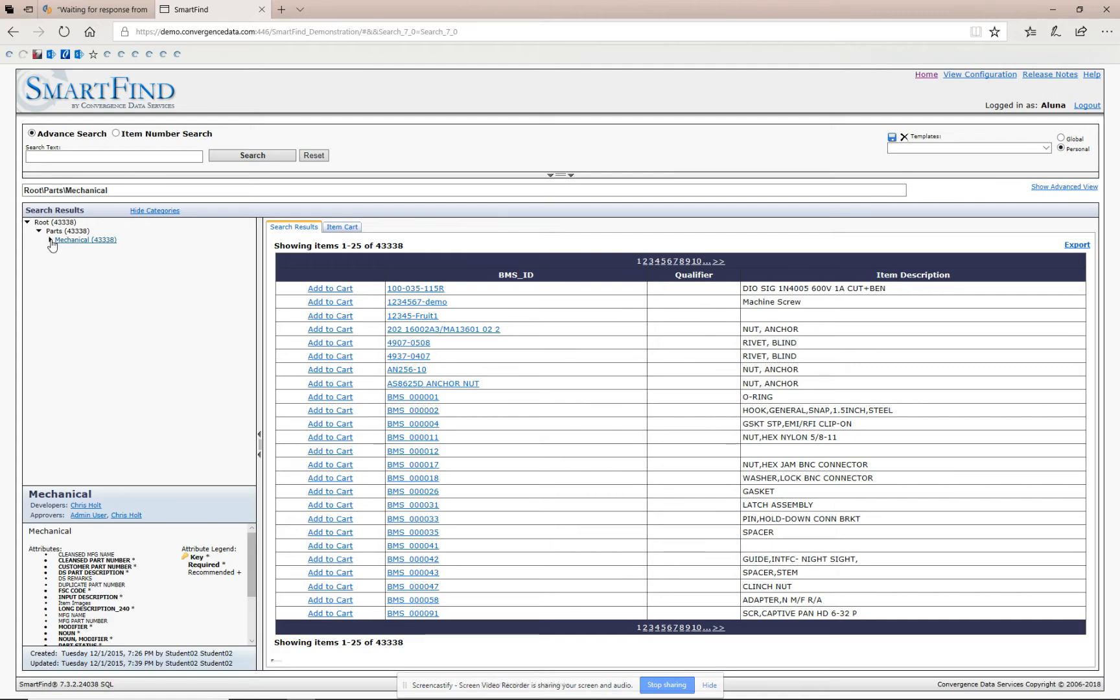
pyautogui.click(50, 240)
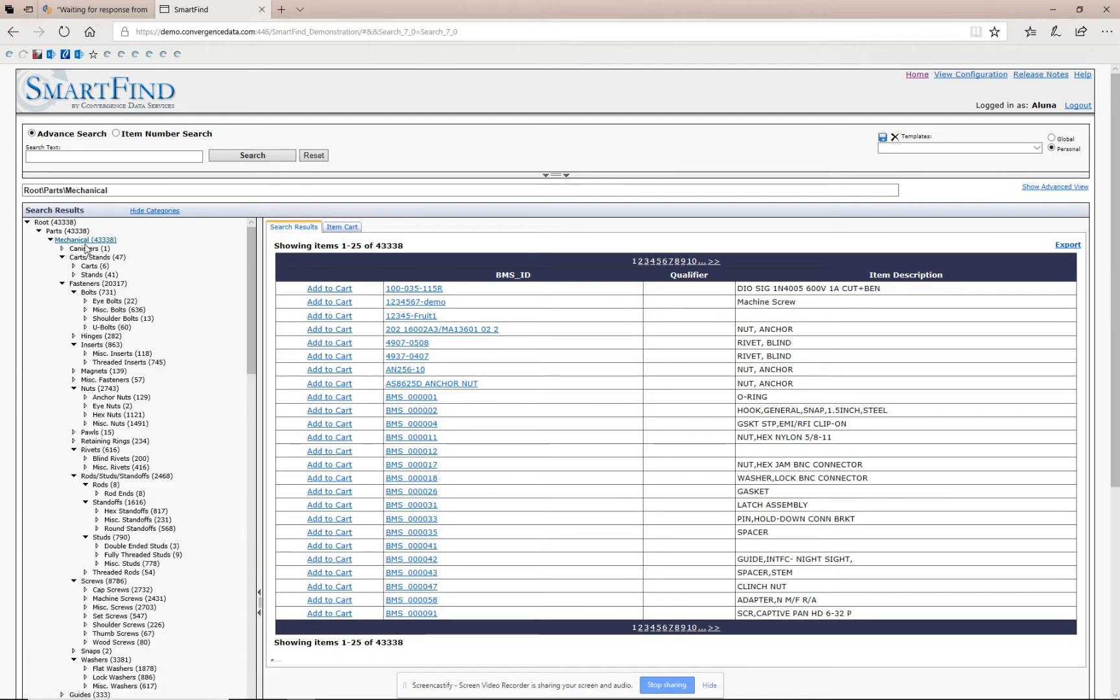
pyautogui.click(63, 258)
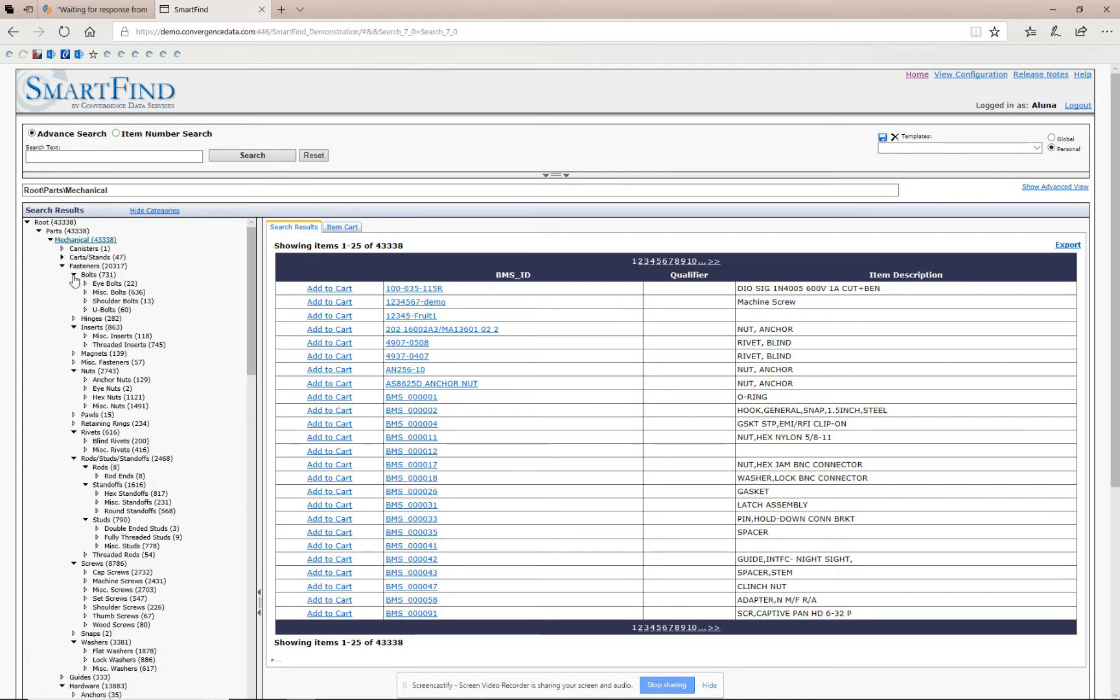
pyautogui.click(74, 276)
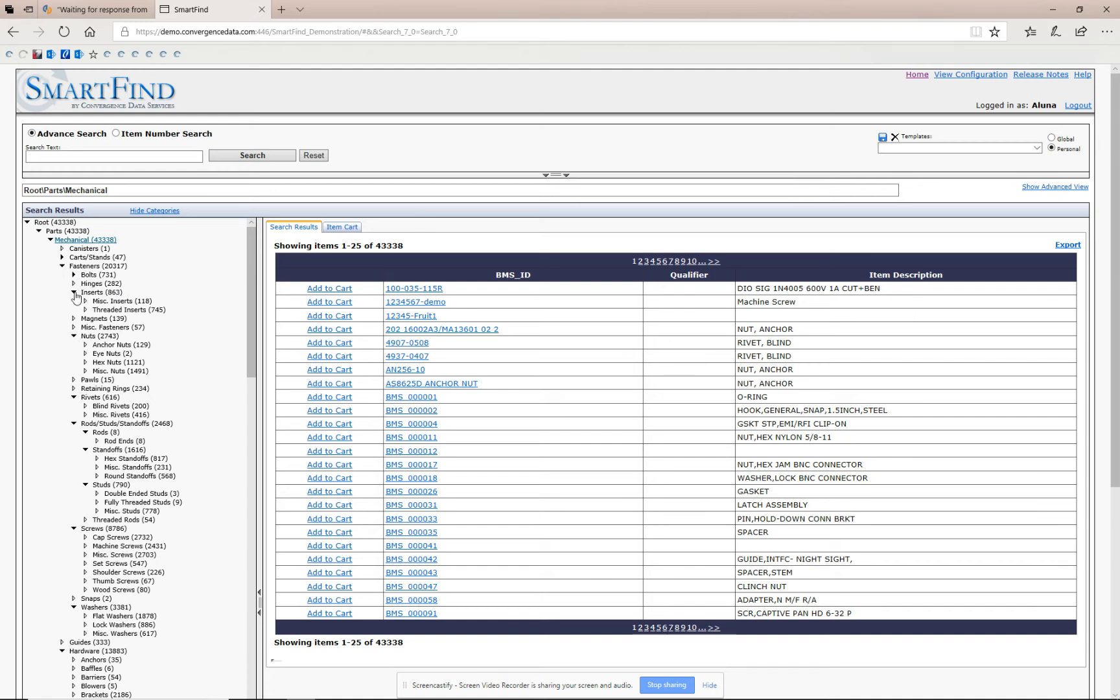
pyautogui.click(74, 292)
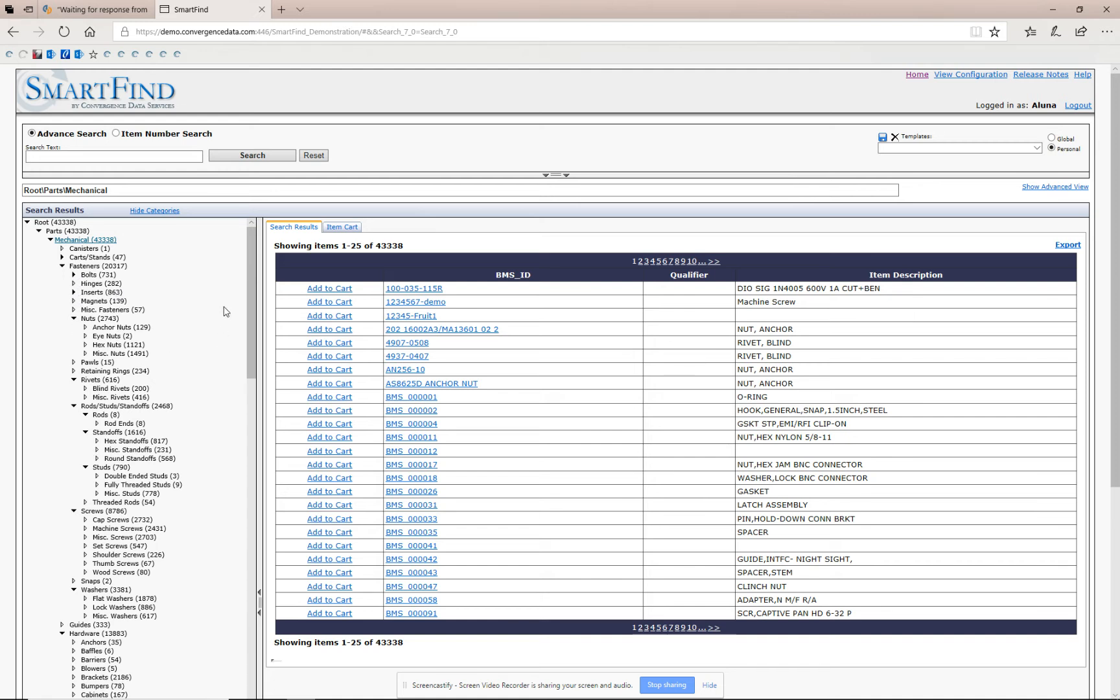
# Open the attribute filter and check AMPERAGE, BEARING TYPE, BLOCK SIZE, BOLT CENTER and BORE.
pyautogui.click(556, 175)
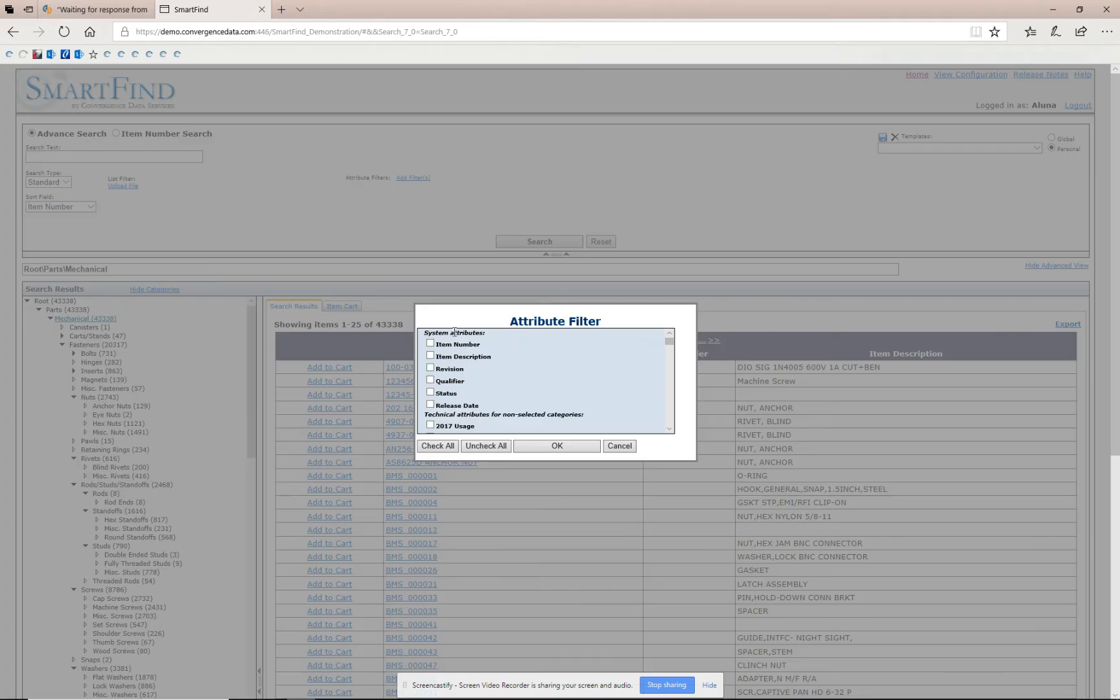
pyautogui.scroll(-5, 618, 381)
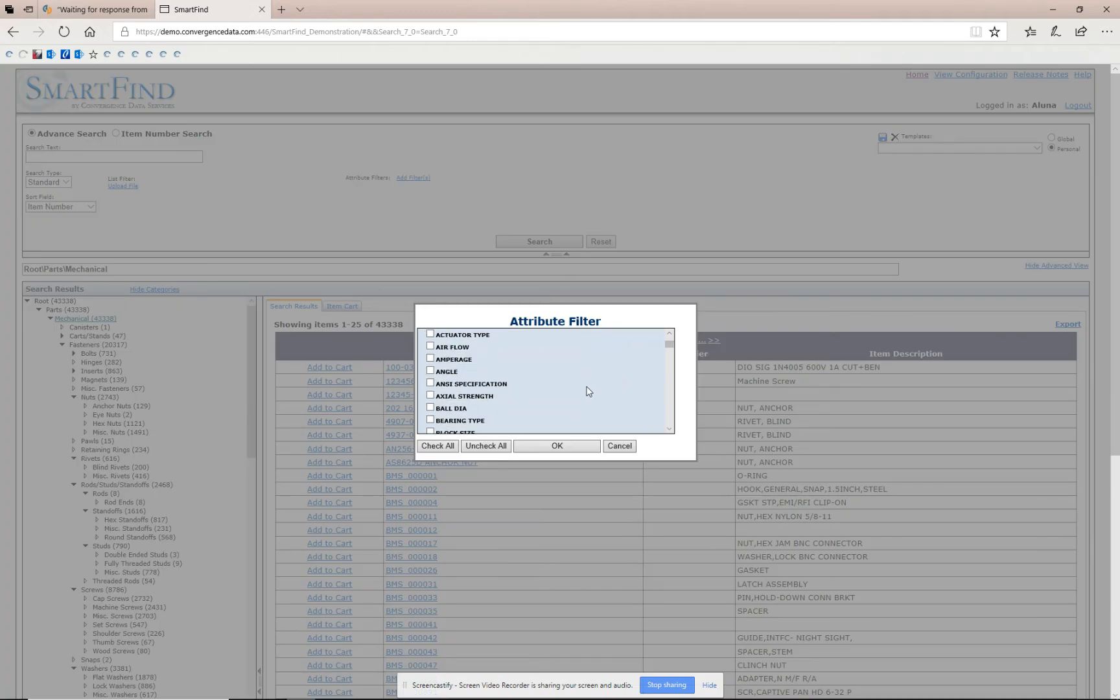
pyautogui.click(431, 359)
pyautogui.scroll(-2, 537, 392)
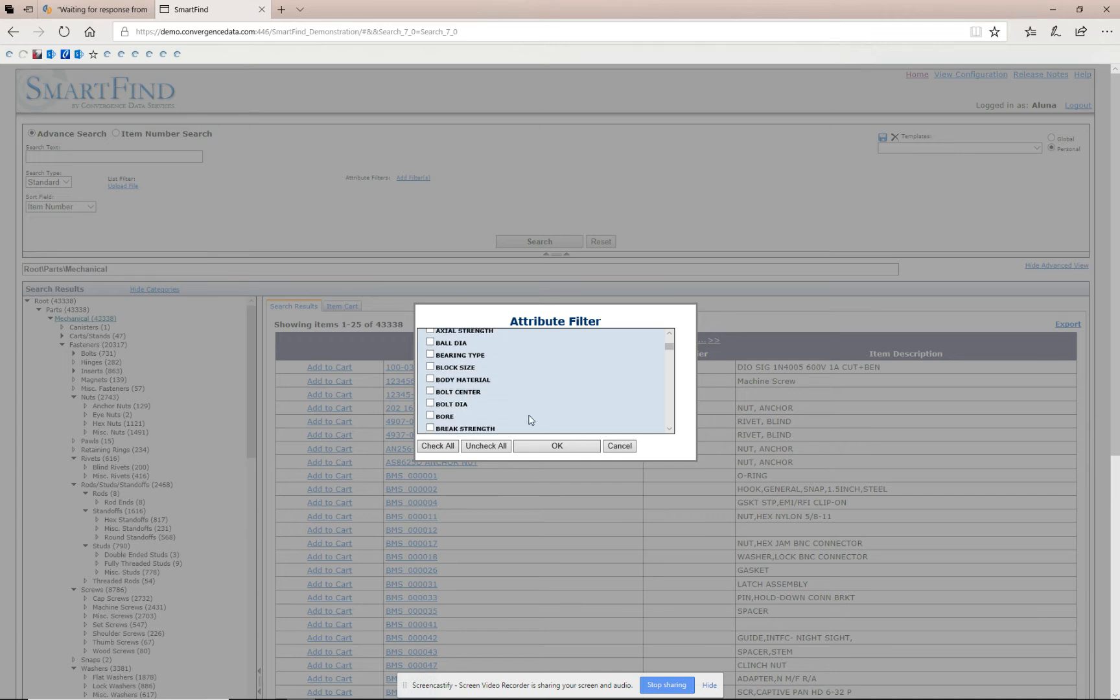
pyautogui.click(431, 391)
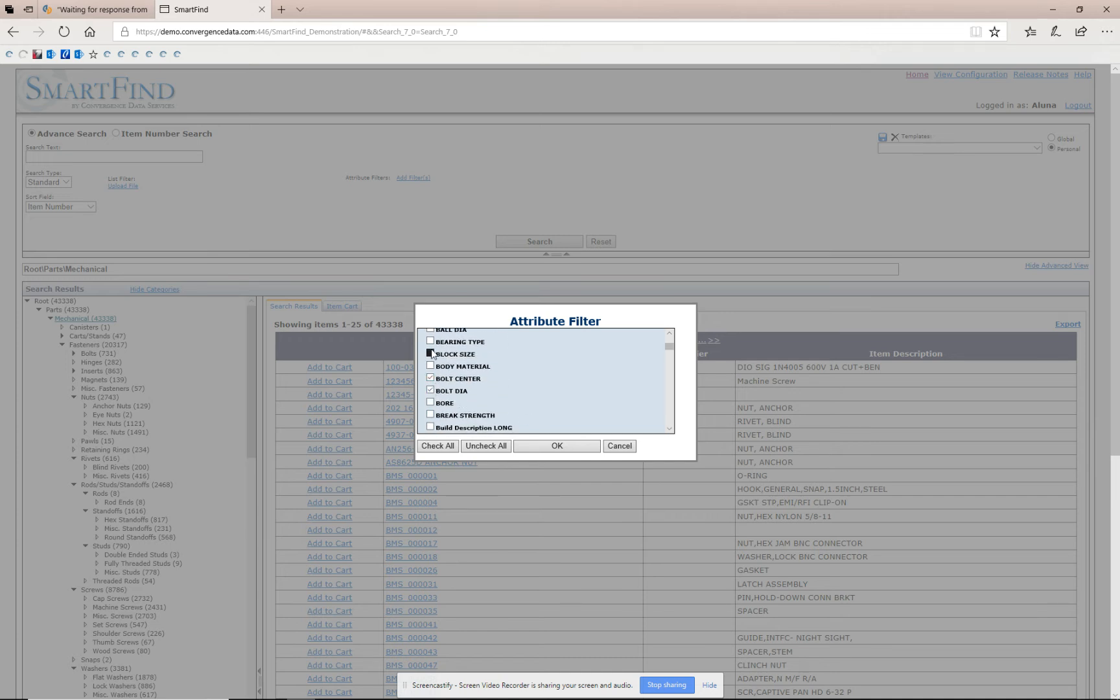
pyautogui.click(430, 354)
pyautogui.click(430, 342)
pyautogui.click(431, 403)
# Add CAPACITY, CASE SIZE and CHAIN SIZE to the attribute filter and confirm it.
pyautogui.scroll(-1, 438, 399)
pyautogui.scroll(-3, 450, 399)
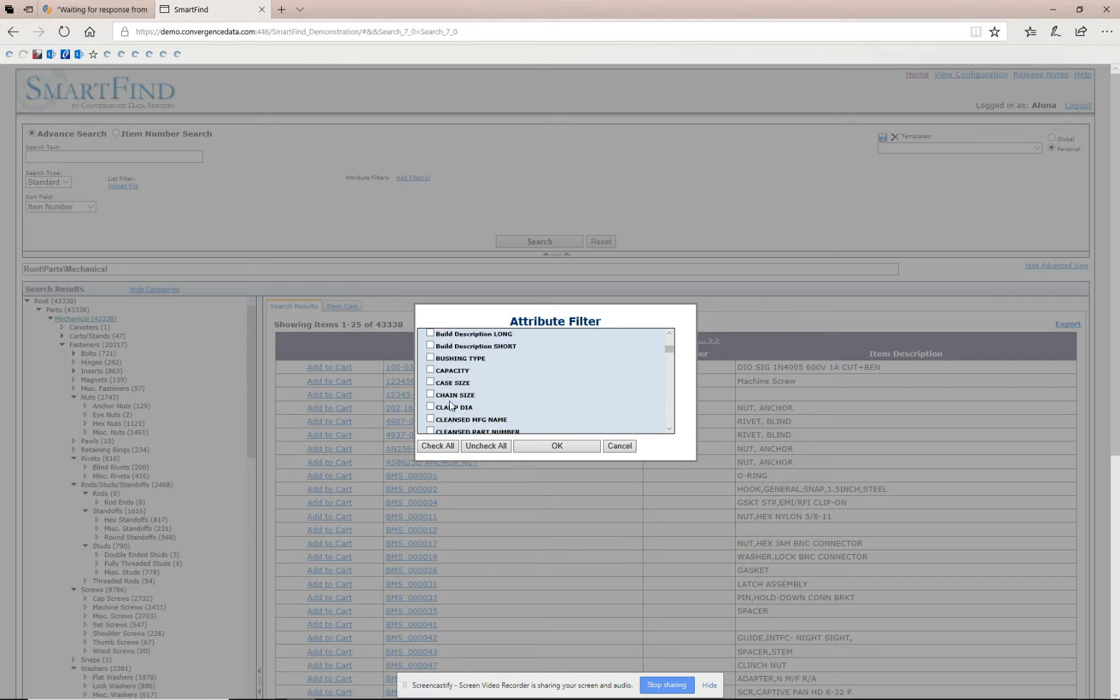
pyautogui.click(431, 369)
pyautogui.click(431, 381)
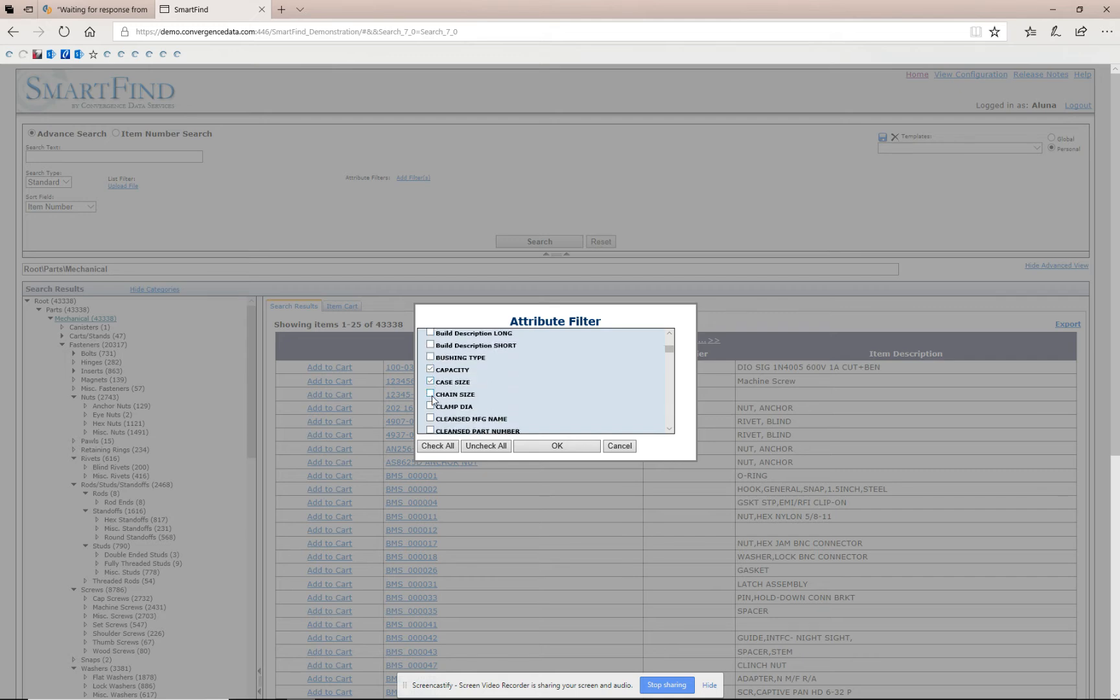
pyautogui.click(431, 394)
pyautogui.click(569, 445)
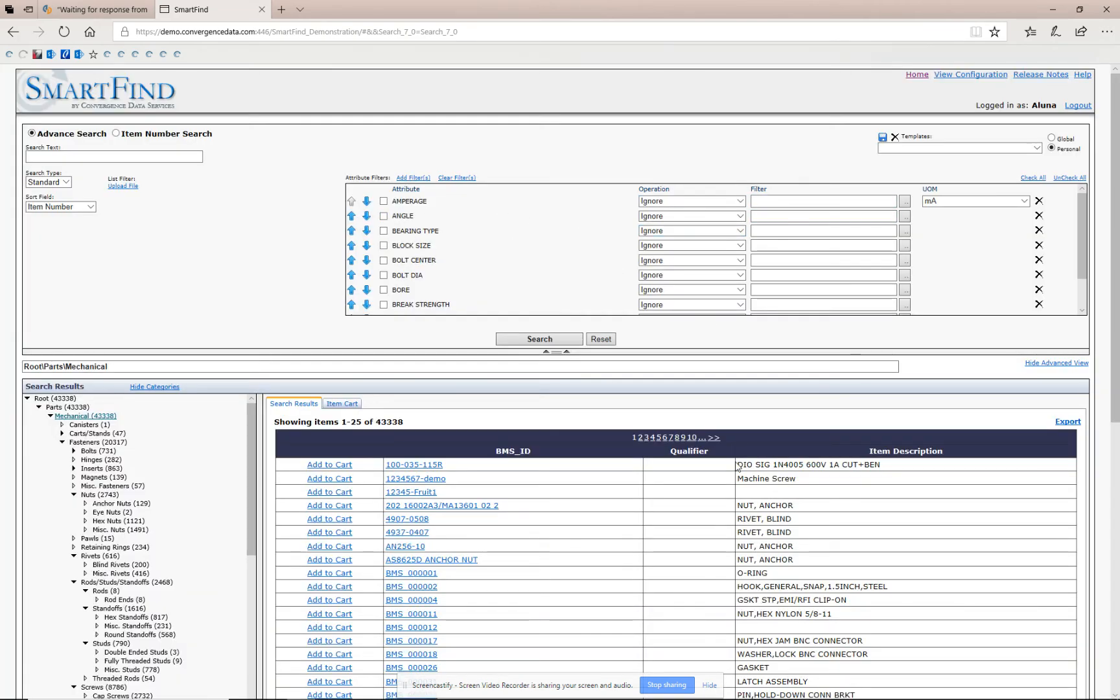
# Tick the ANGLE through BREAK STRENGTH attribute filters and rerun the search.
pyautogui.click(383, 217)
pyautogui.click(384, 231)
pyautogui.click(384, 247)
pyautogui.click(384, 261)
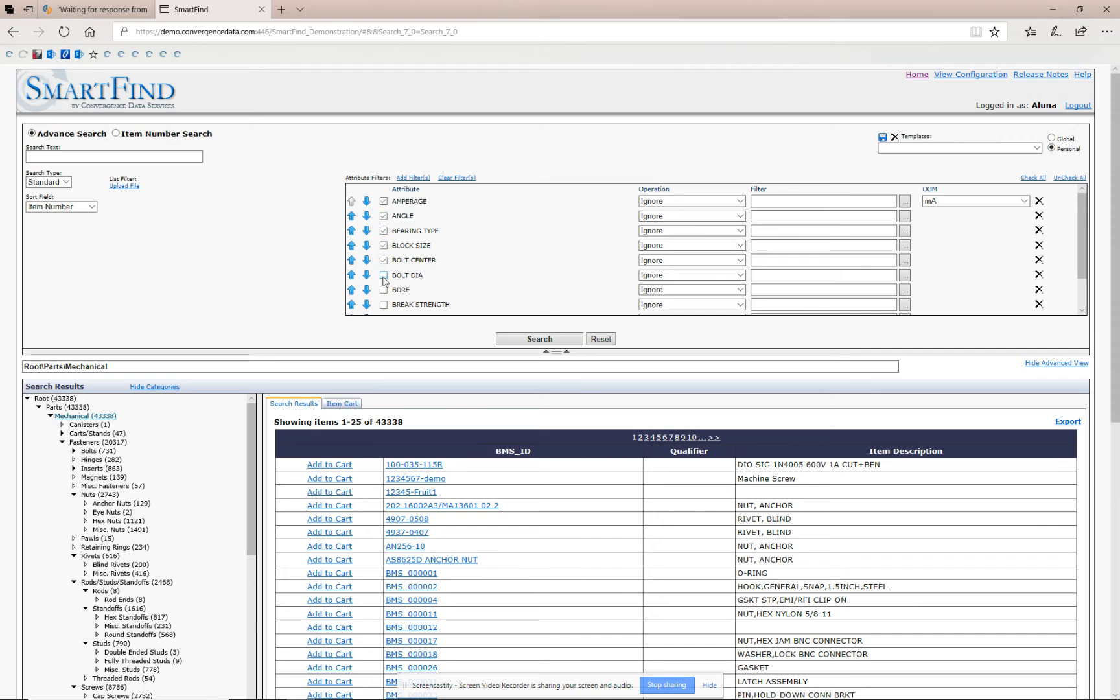
pyautogui.click(383, 276)
pyautogui.click(384, 290)
pyautogui.click(383, 305)
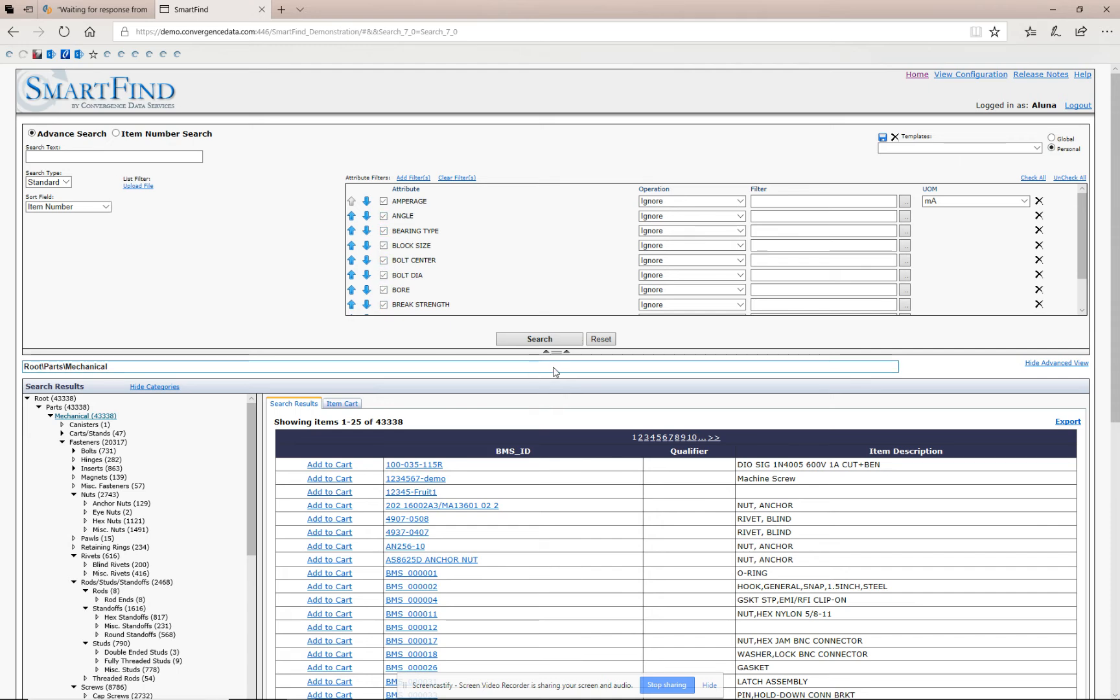
pyautogui.click(537, 339)
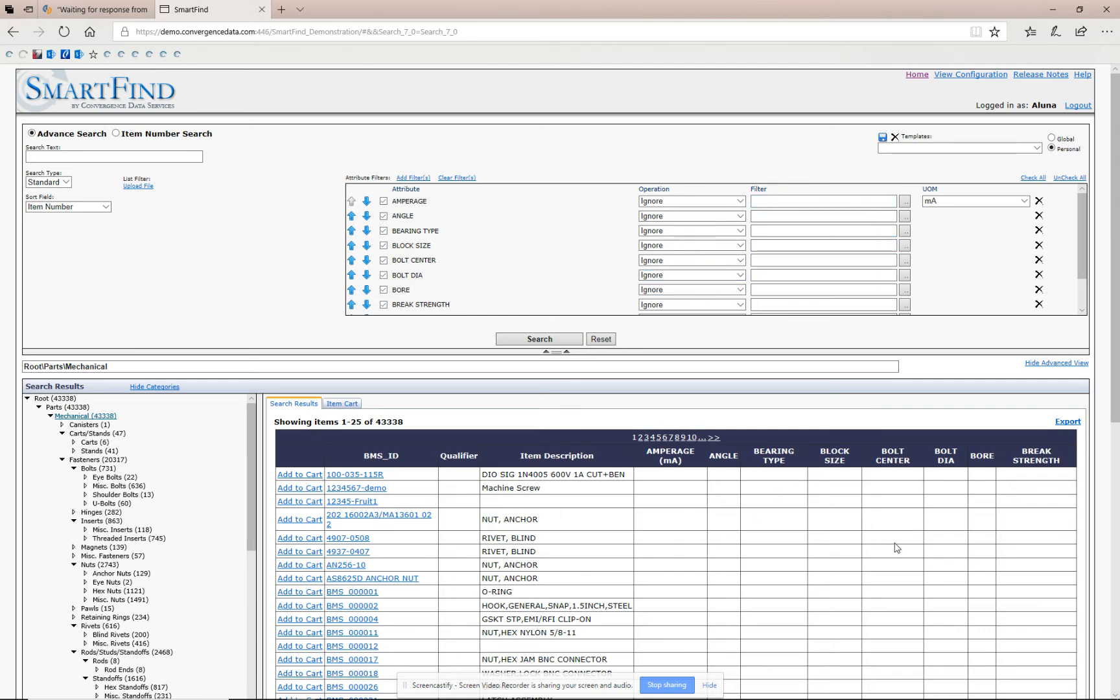
# Go to page 6 of the Mechanical search results.
pyautogui.scroll(-3, 894, 545)
pyautogui.scroll(2, 867, 533)
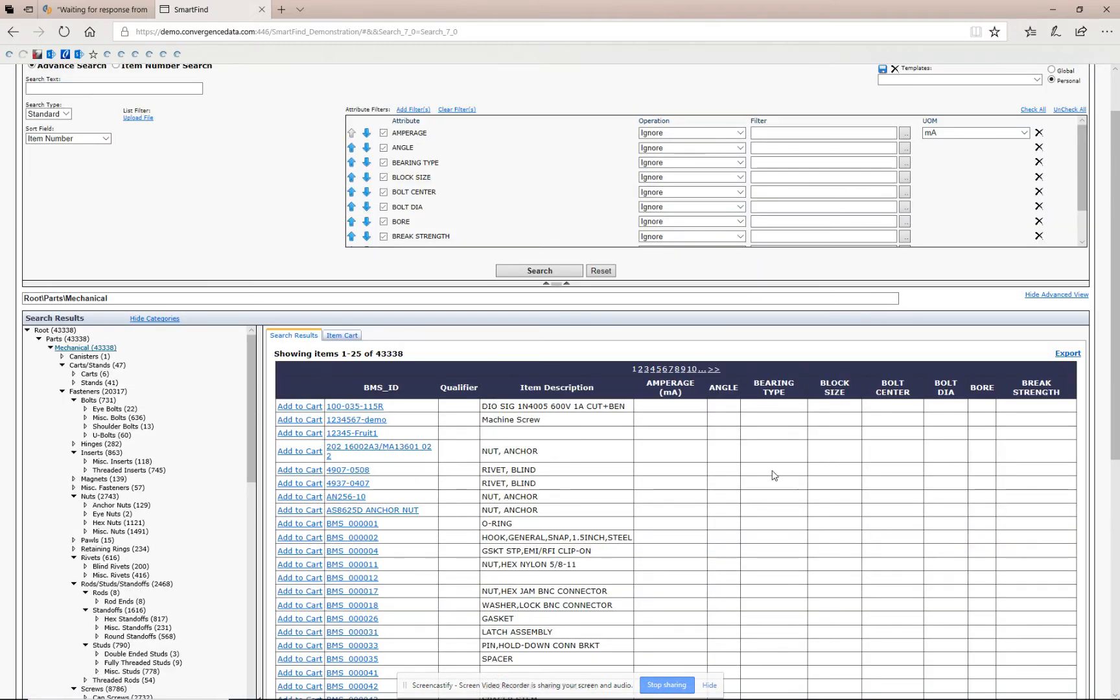
pyautogui.scroll(-3, 770, 480)
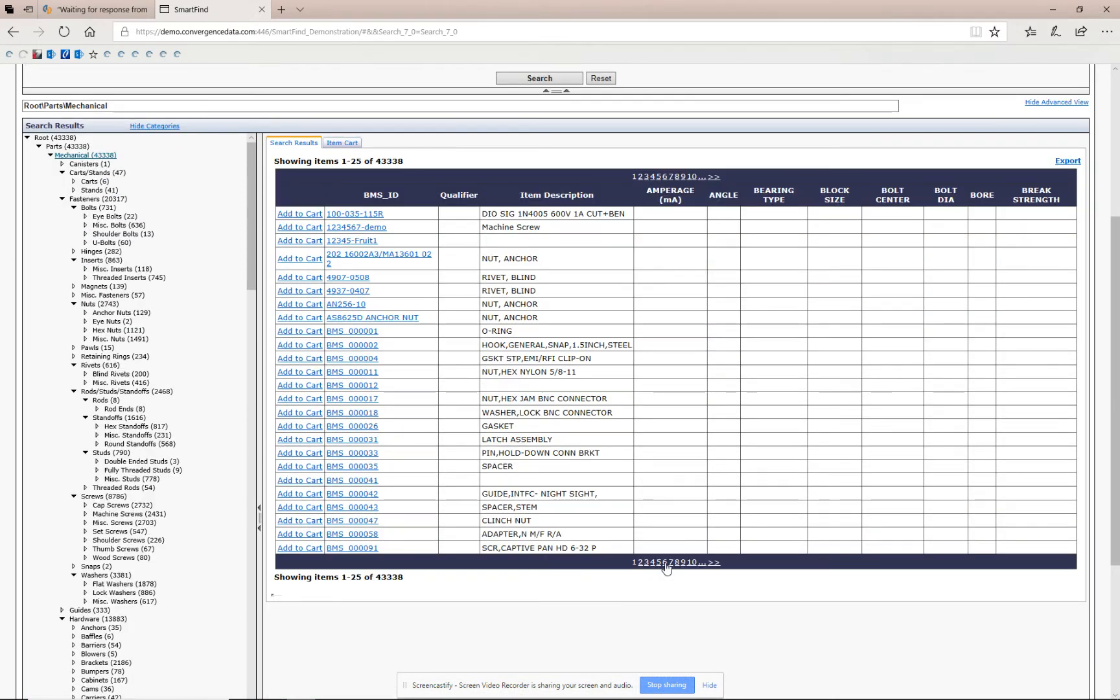
pyautogui.click(665, 562)
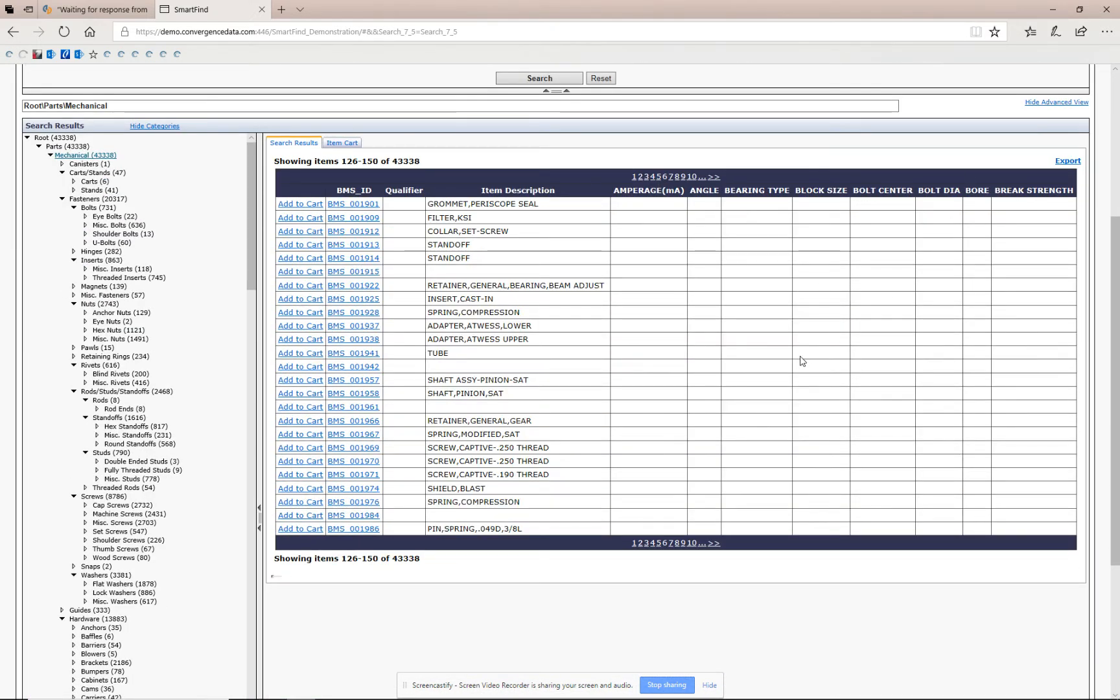
# Open the Cap Screws category under Fasteners > Screws in the category tree.
pyautogui.scroll(4, 801, 361)
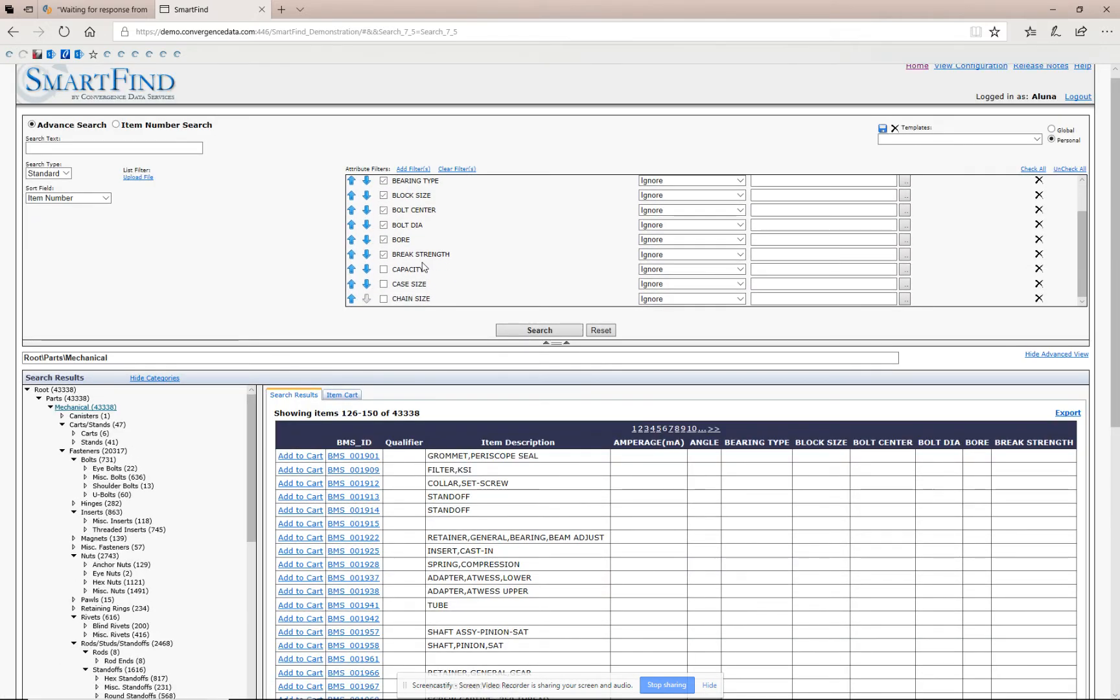
pyautogui.scroll(-3, 636, 588)
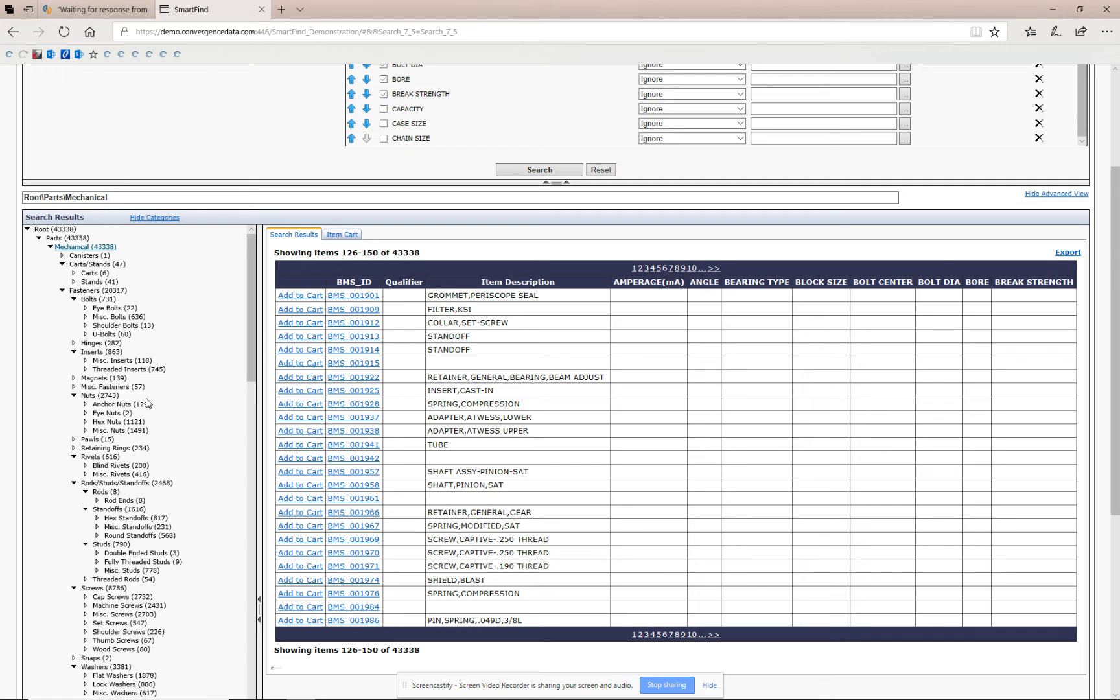
pyautogui.click(118, 596)
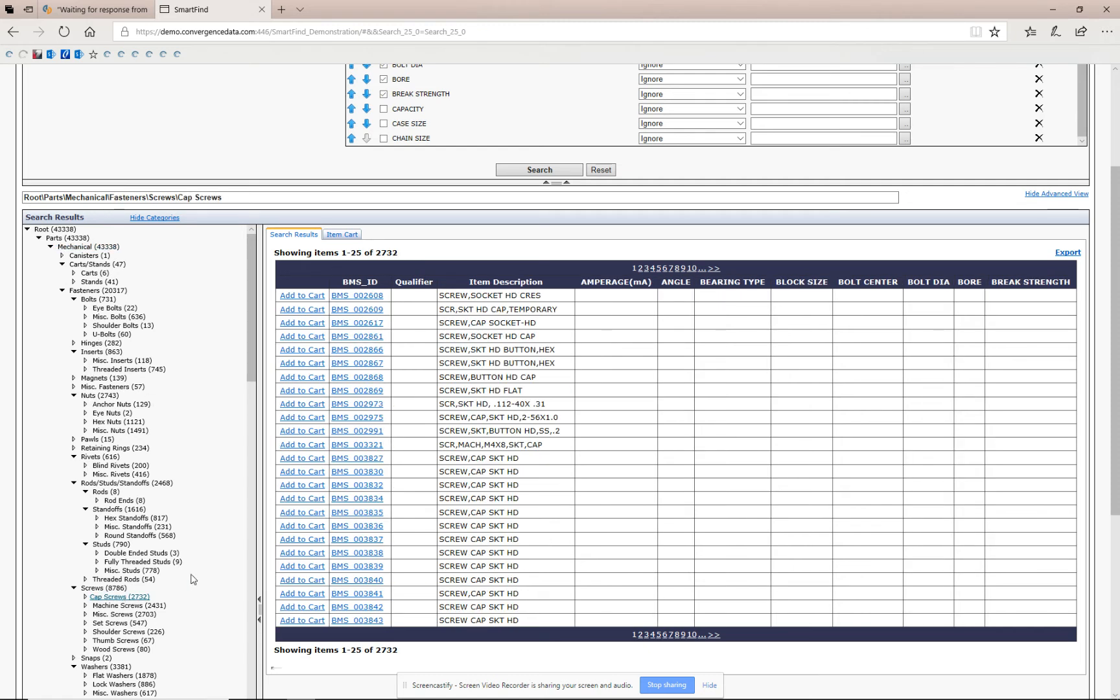
# Add FINISH and HEAD TYPE to the attribute filter list and rerun the search within Cap Screws.
pyautogui.scroll(-1, 809, 336)
pyautogui.scroll(-1, 808, 336)
pyautogui.scroll(4, 546, 340)
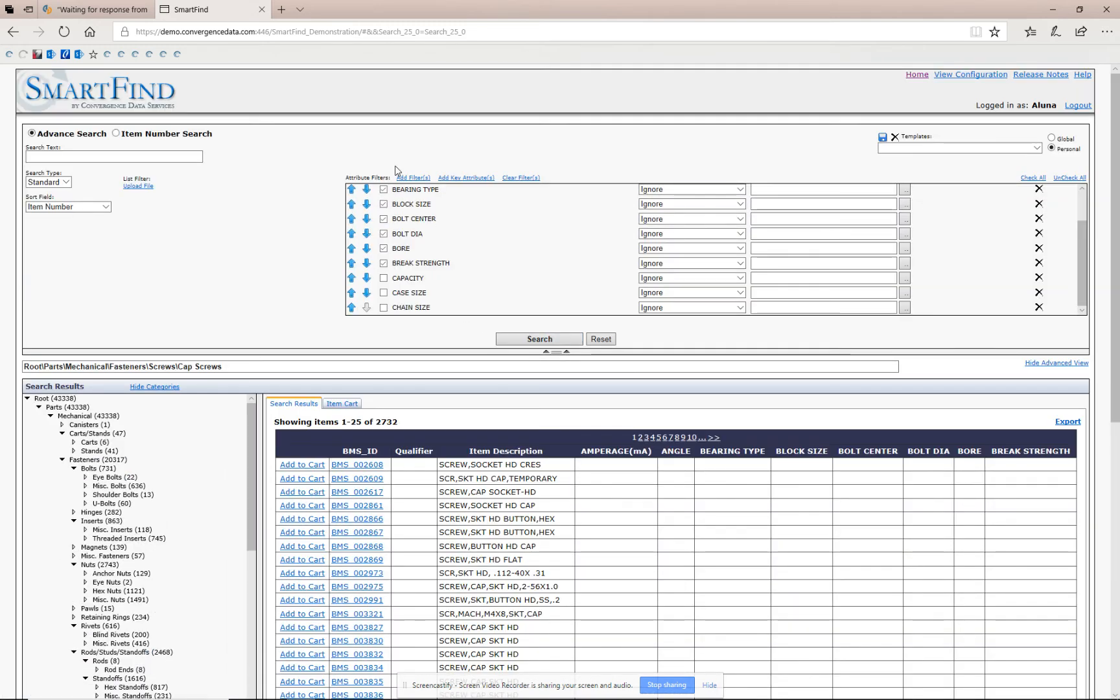
pyautogui.click(404, 179)
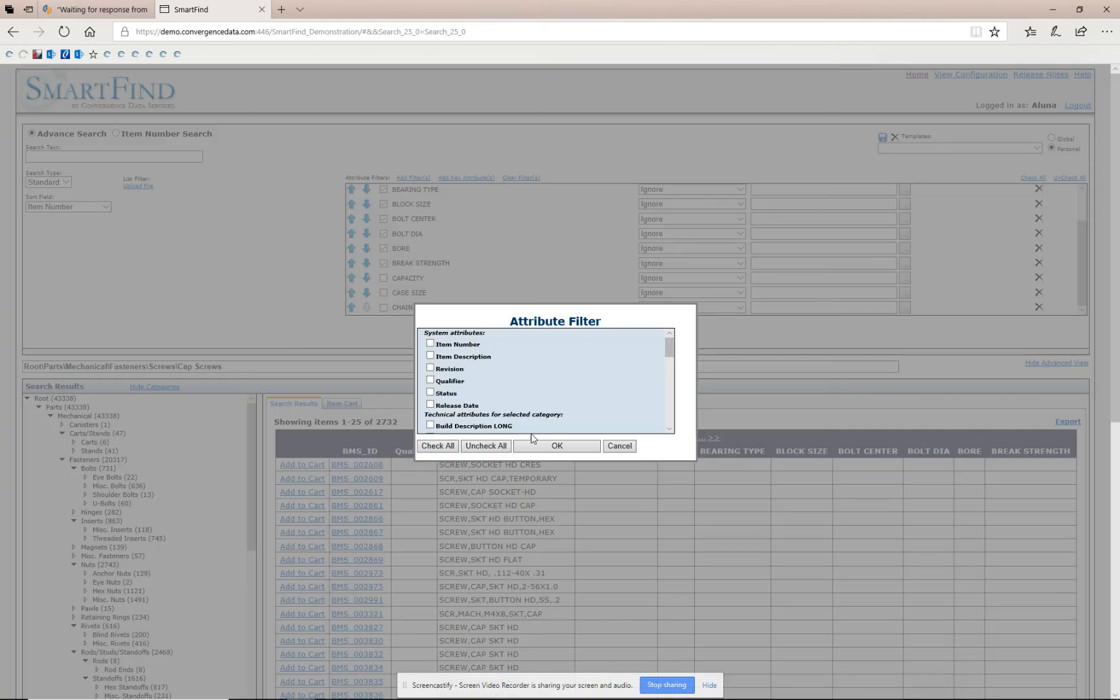
pyautogui.scroll(-6, 672, 404)
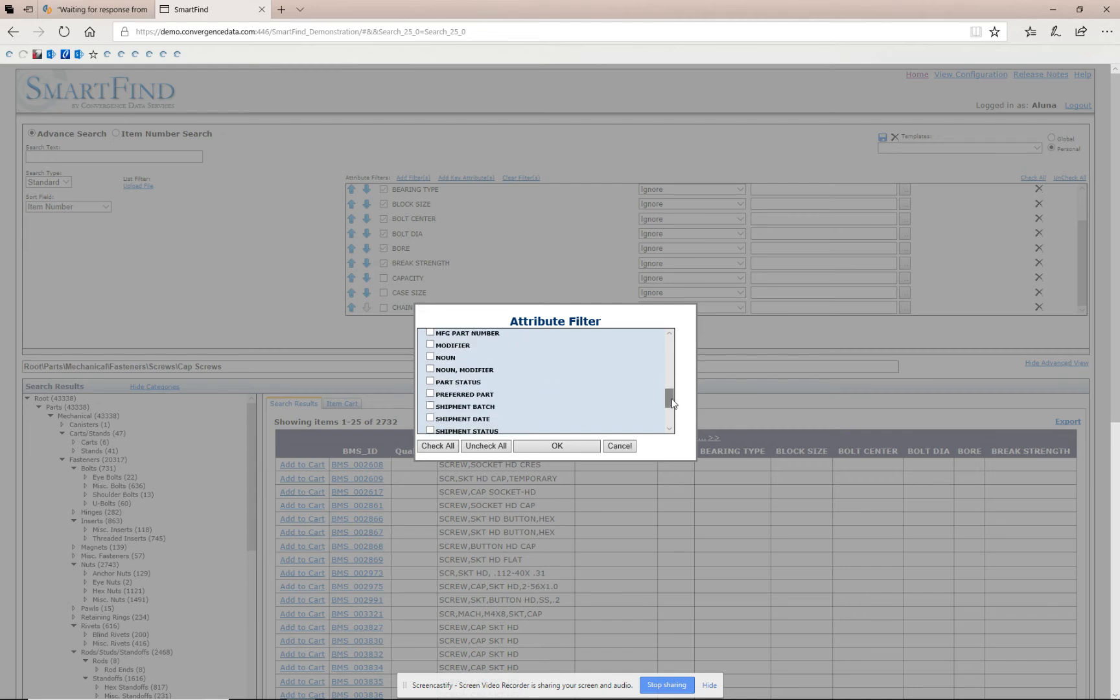
pyautogui.moveTo(670, 395); pyautogui.dragTo(669, 367)
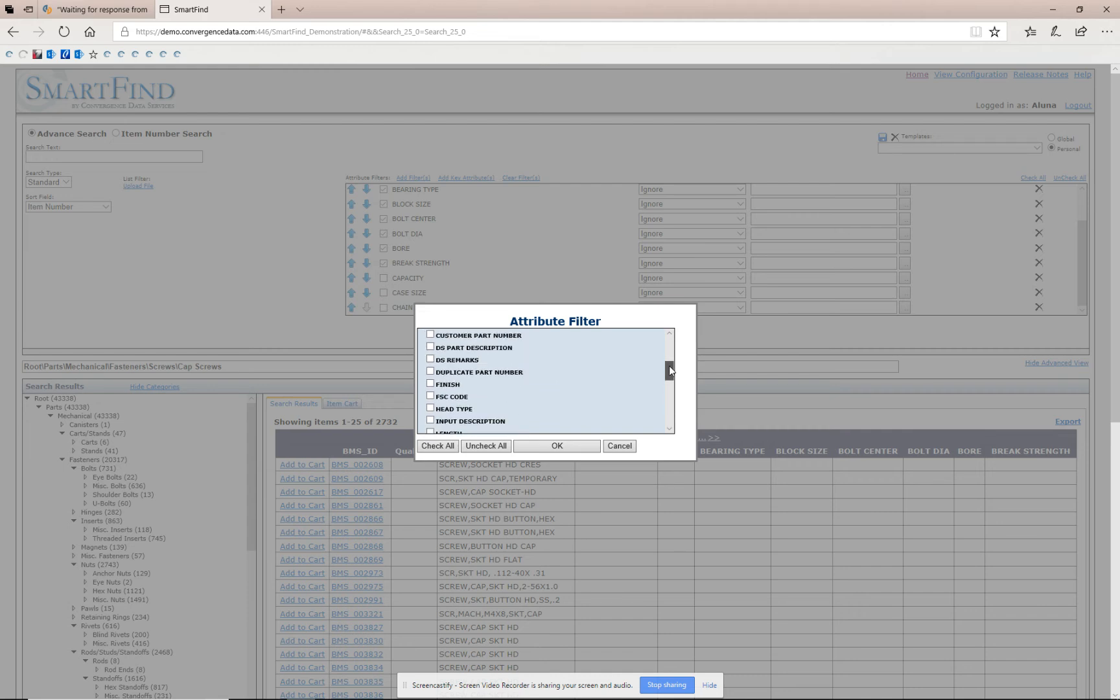
pyautogui.click(431, 385)
pyautogui.moveTo(670, 372); pyautogui.dragTo(656, 440)
pyautogui.click(578, 448)
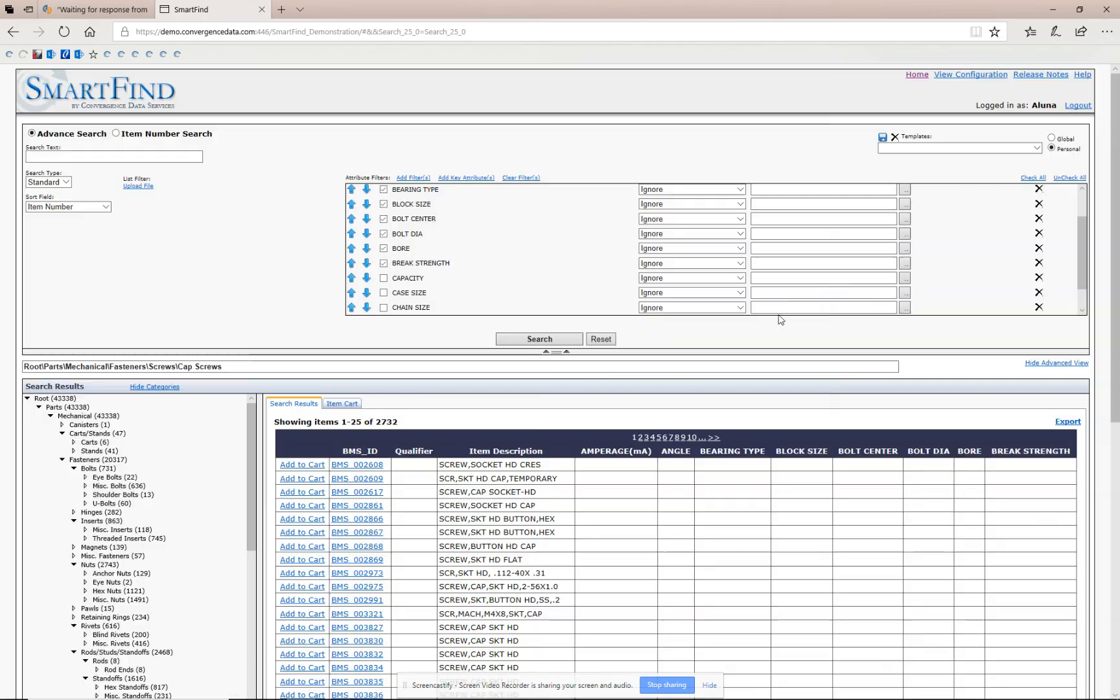
pyautogui.click(540, 339)
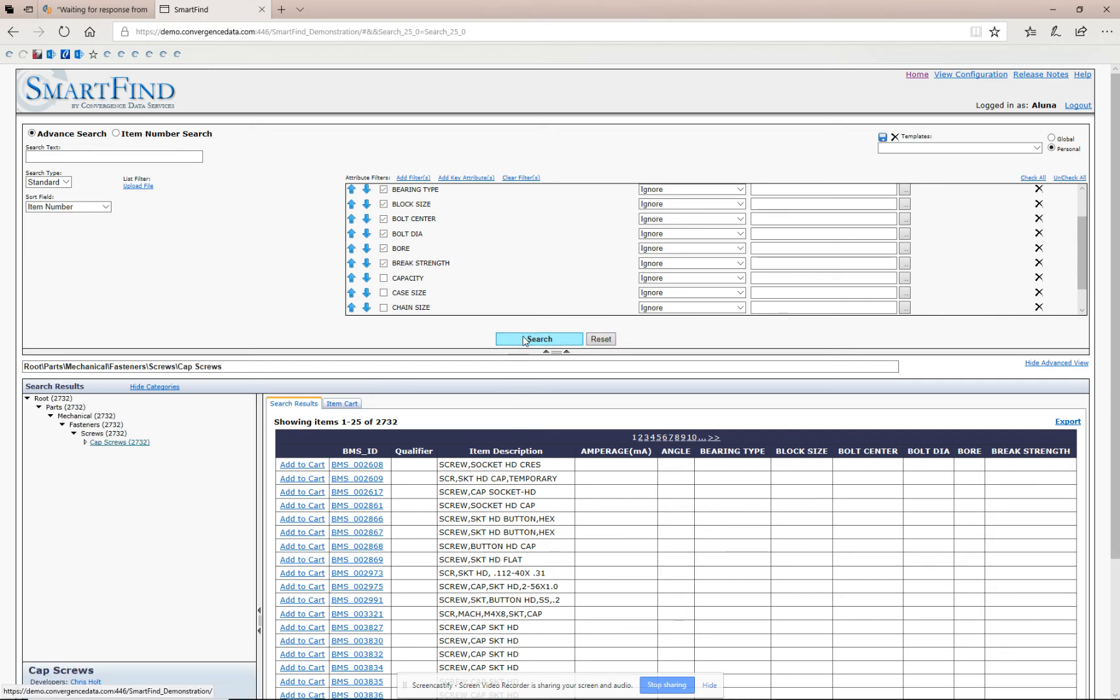
pyautogui.scroll(-3, 805, 589)
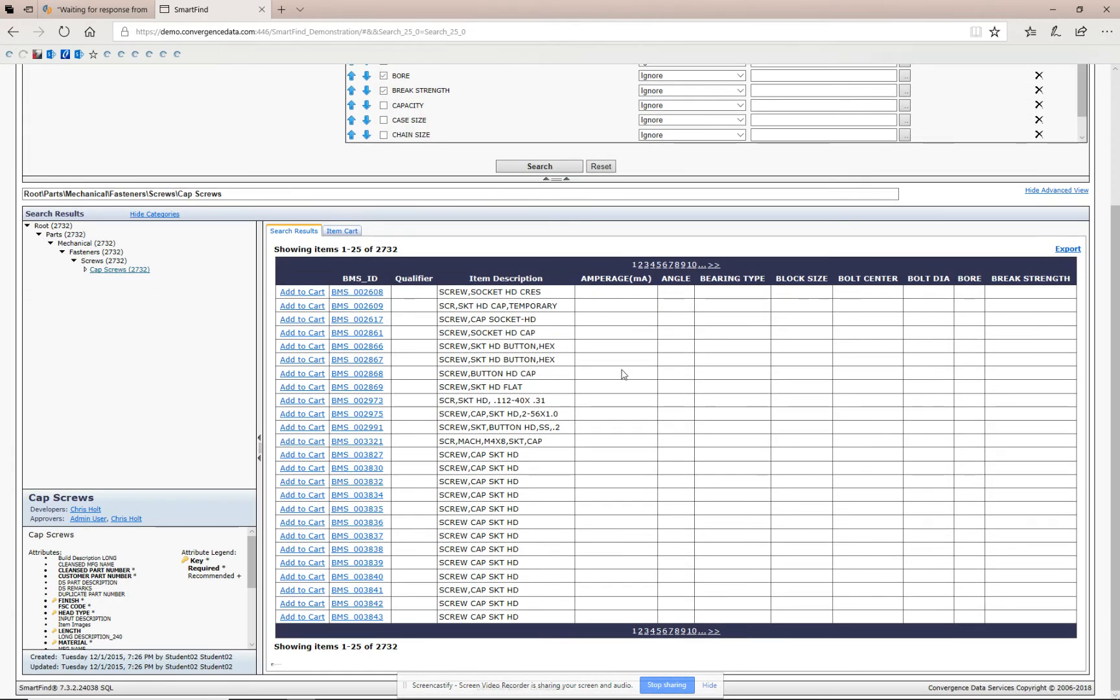
pyautogui.scroll(1, 621, 375)
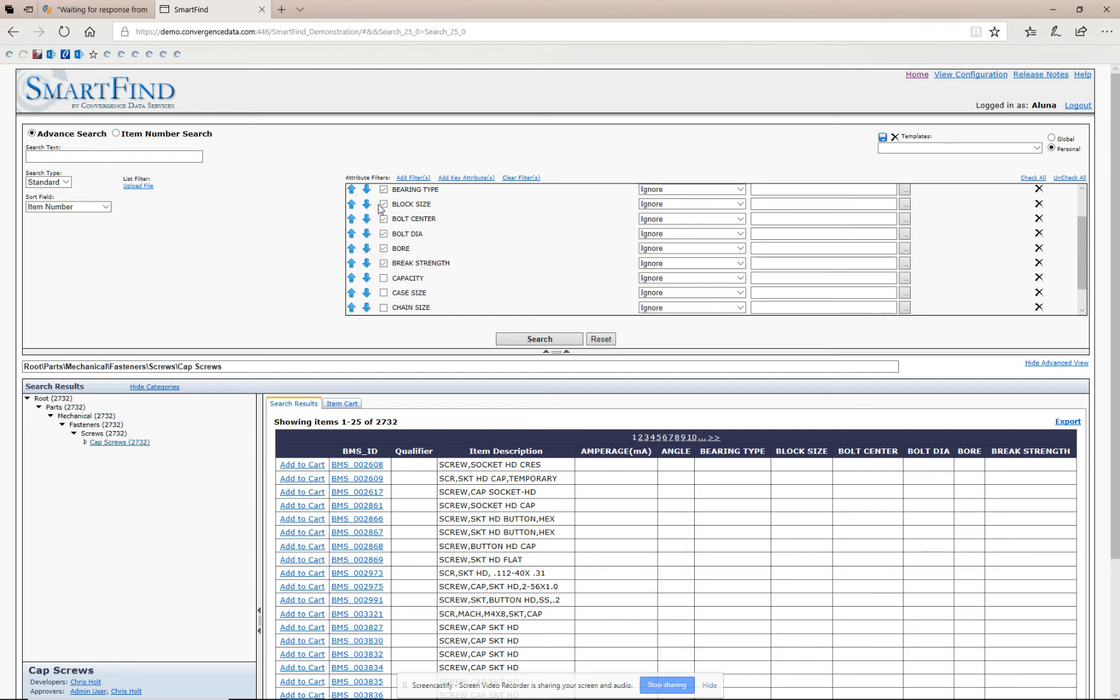
# Untick the BEARING TYPE, BLOCK SIZE, BOLT CENTER, BOLT DIA, BORE and BREAK STRENGTH attribute filters.
pyautogui.click(384, 263)
pyautogui.click(384, 249)
pyautogui.click(384, 233)
pyautogui.click(384, 218)
pyautogui.click(383, 204)
pyautogui.click(384, 190)
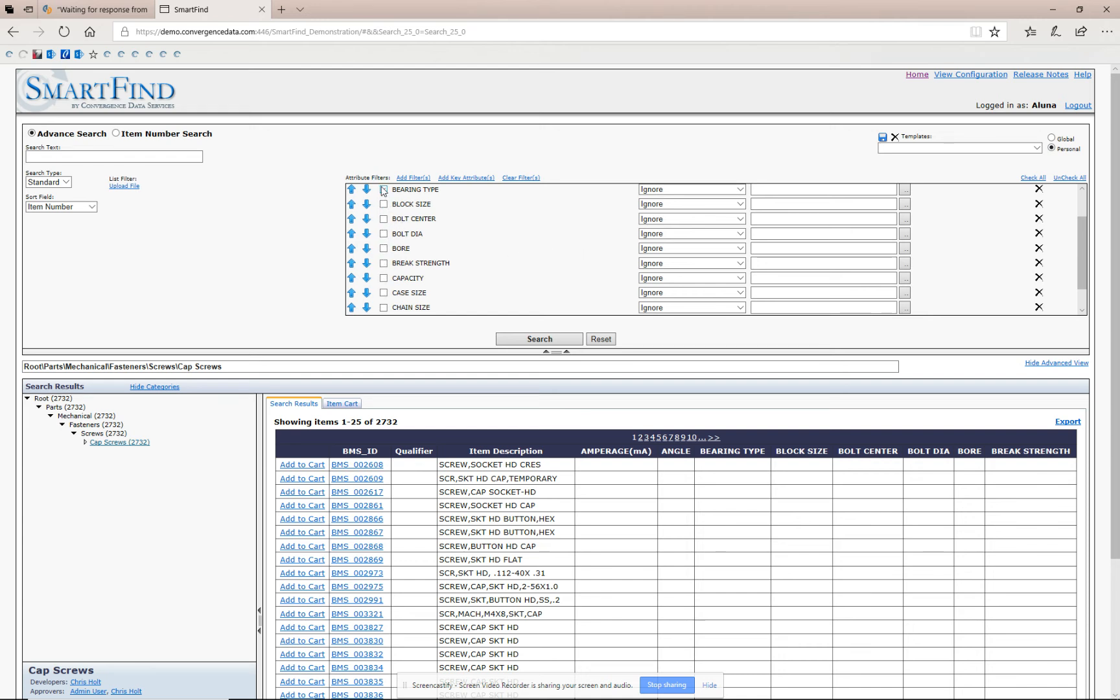
# Tick the CAPACITY, FINISH and HEAD TYPE attribute filters and rerun the search.
pyautogui.click(384, 277)
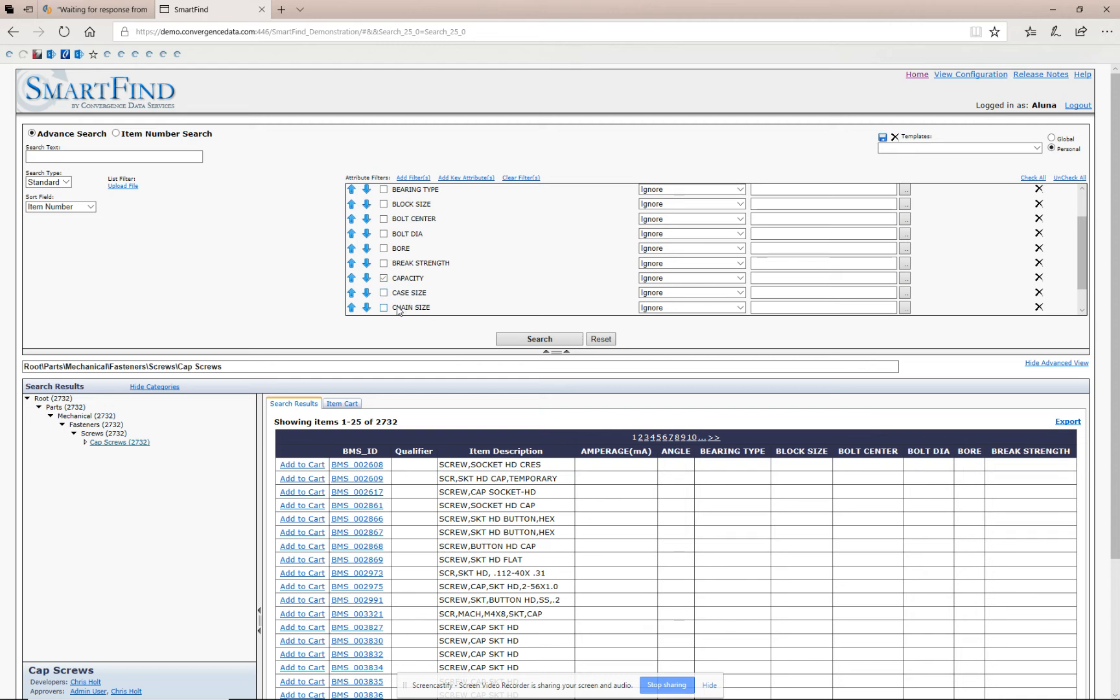
pyautogui.scroll(-2, 1084, 302)
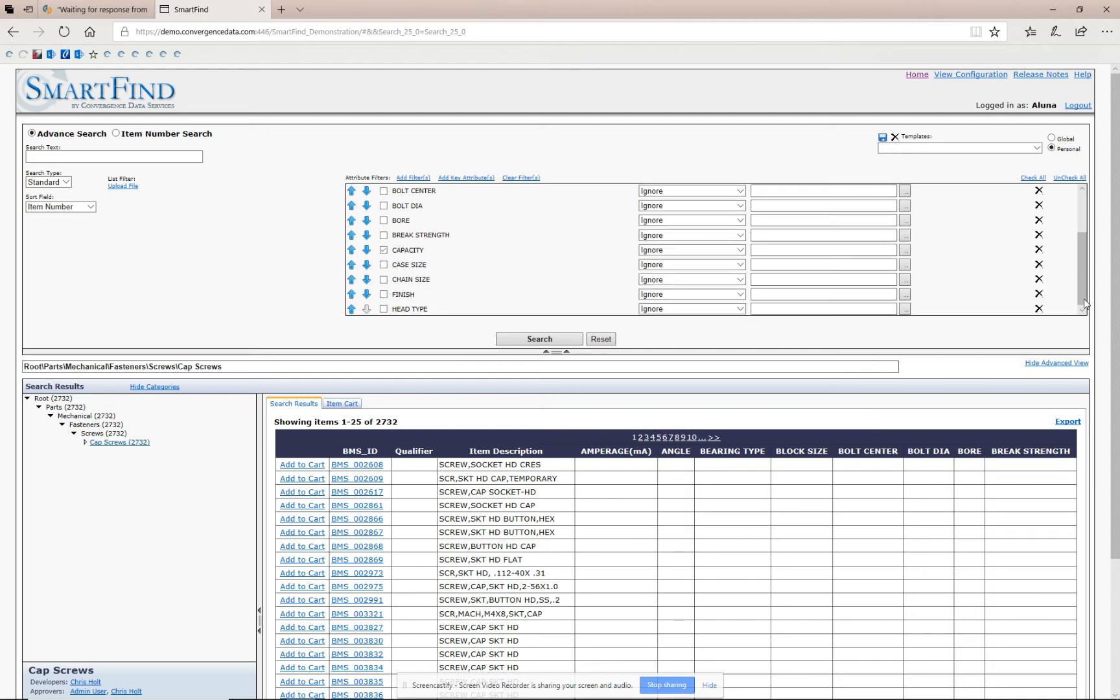
pyautogui.click(384, 292)
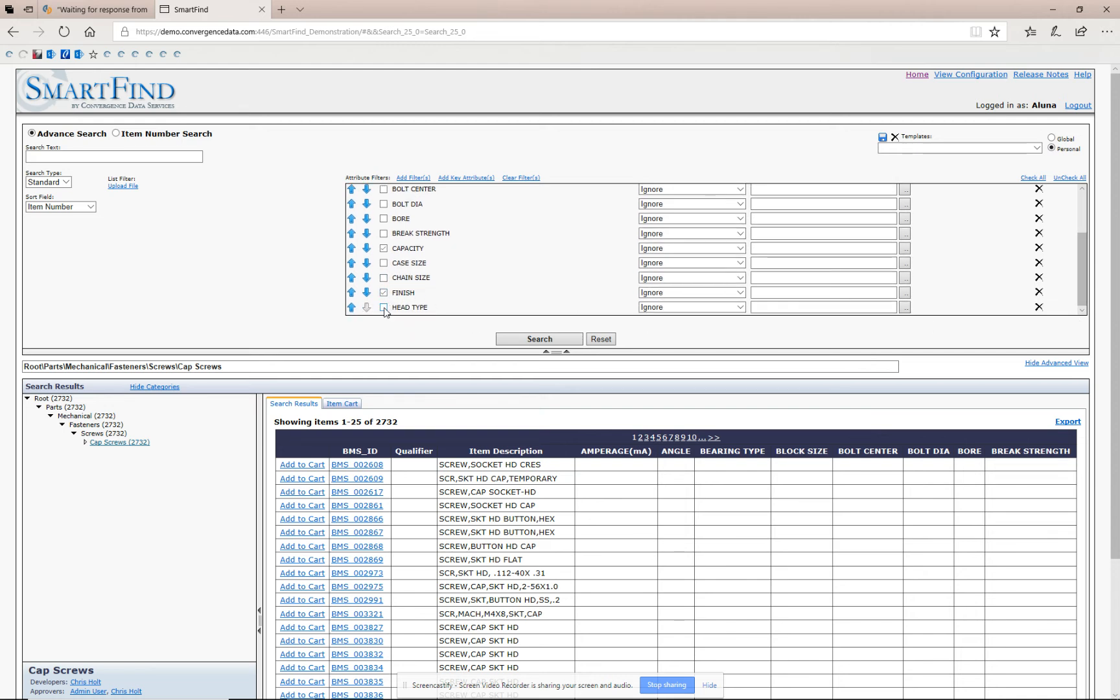
pyautogui.click(524, 341)
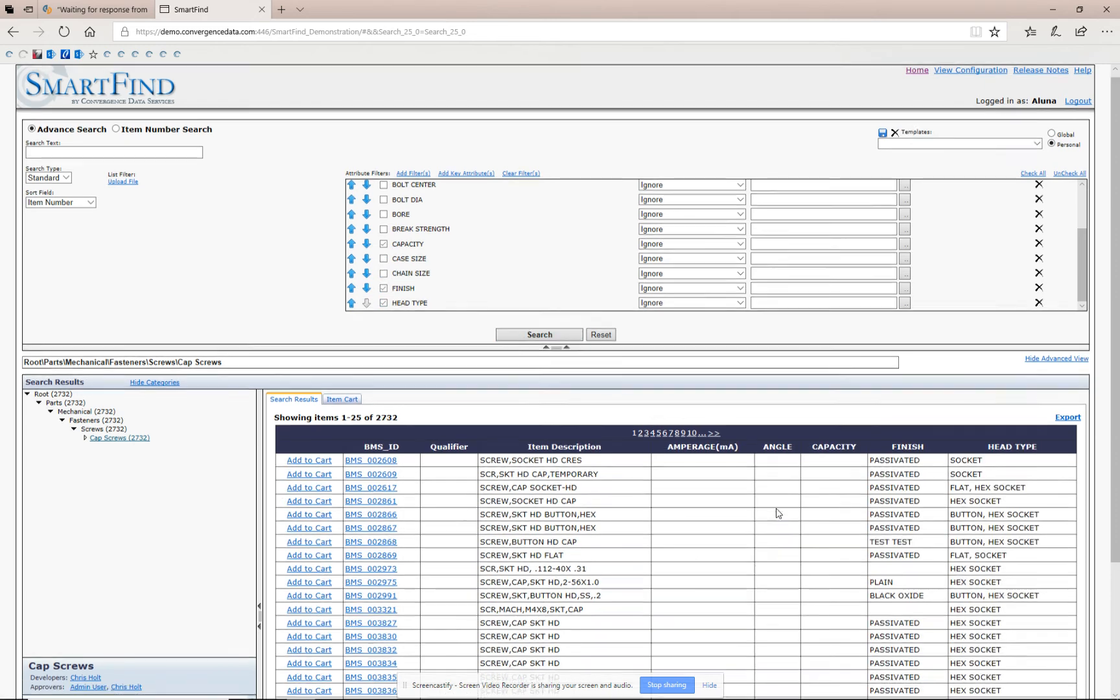
pyautogui.scroll(-3, 784, 514)
pyautogui.scroll(2, 966, 426)
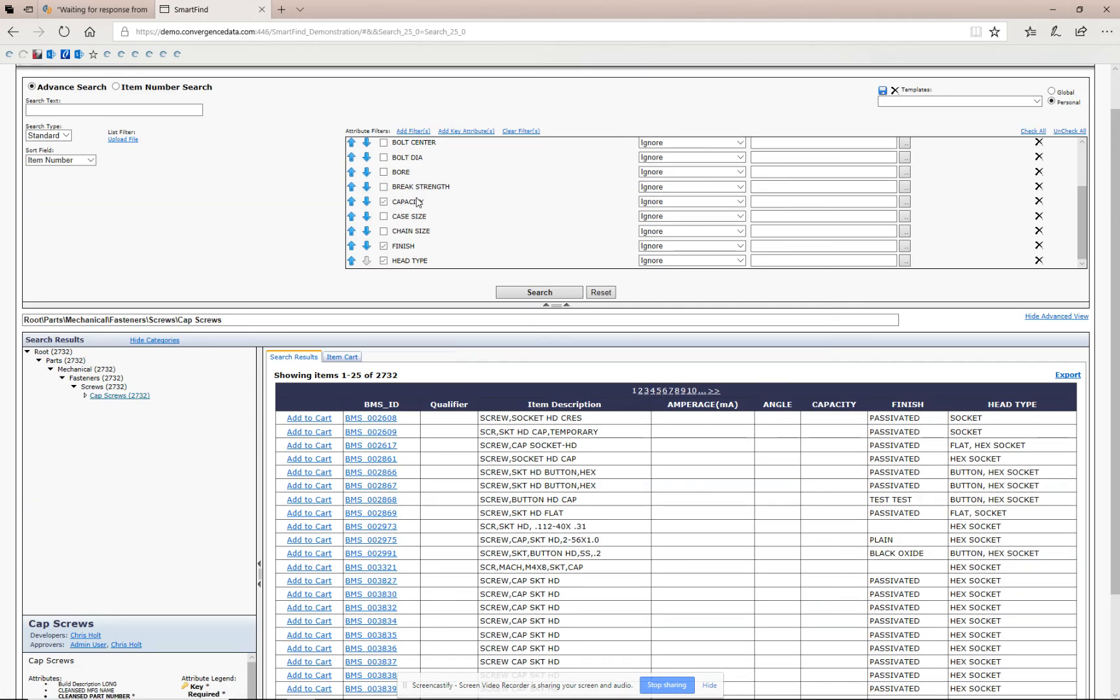
# Set the CAPACITY filter's operation to LIKE.
pyautogui.click(726, 203)
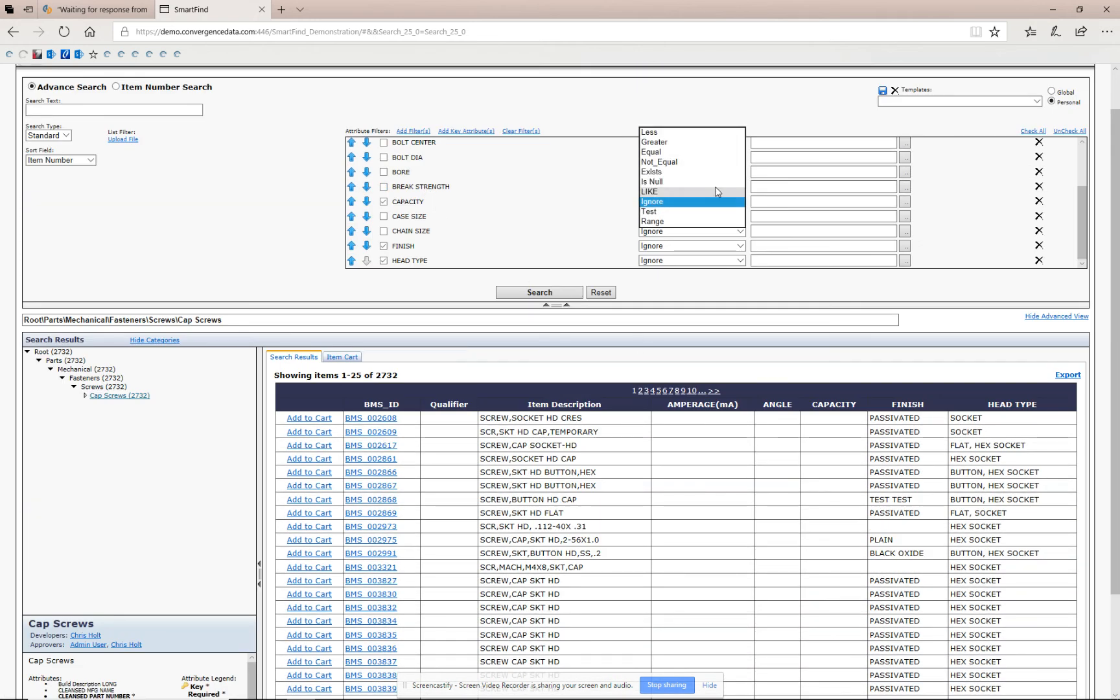
pyautogui.click(670, 192)
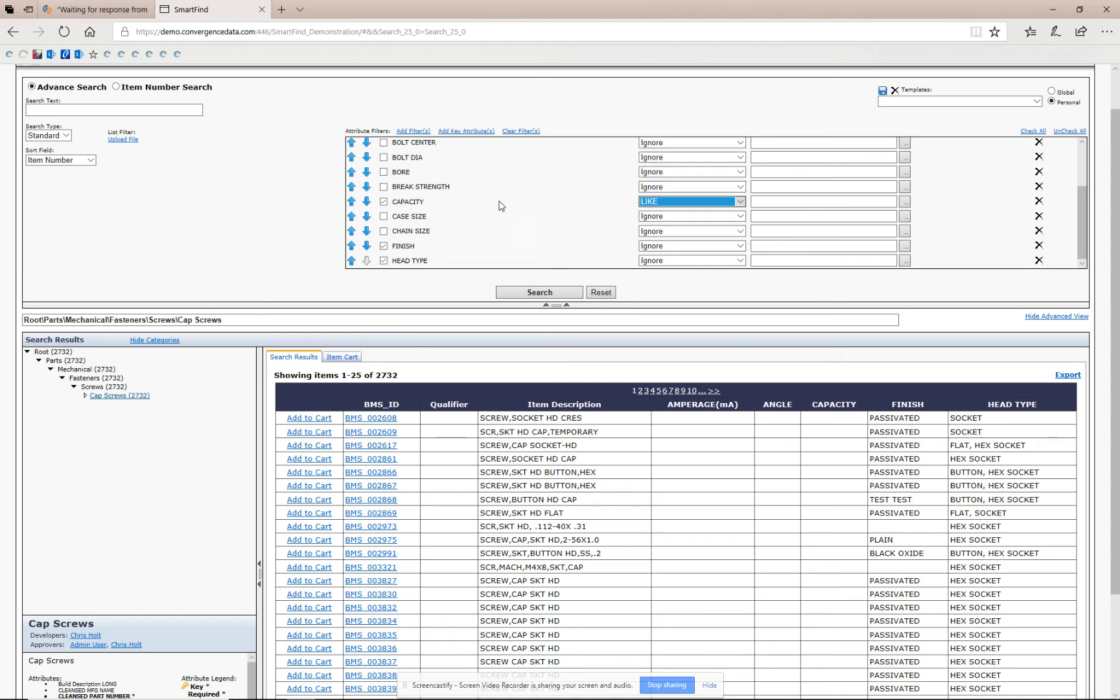
pyautogui.click(739, 201)
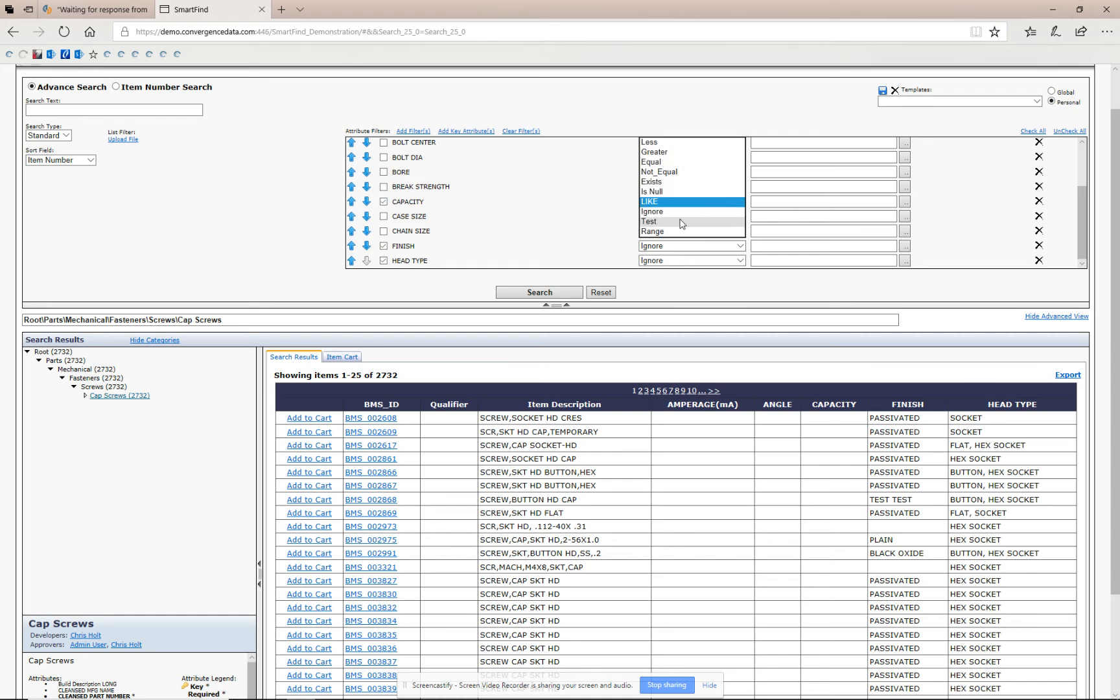
pyautogui.click(538, 224)
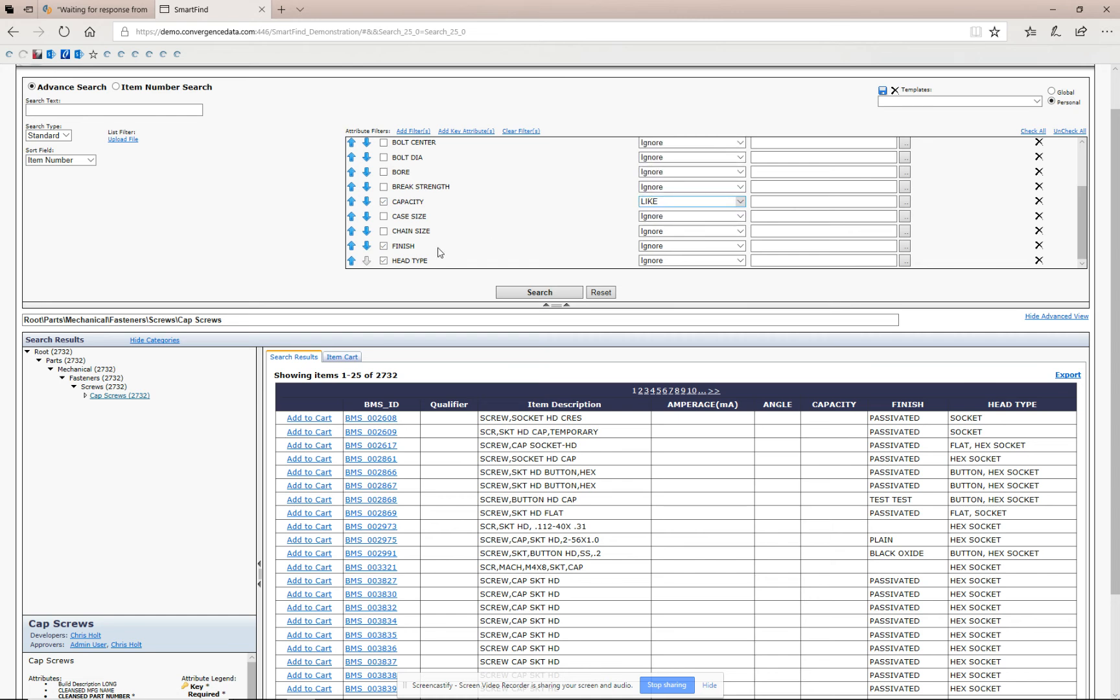
# Set the FINISH filter to Equal with the value Passivated.
pyautogui.click(662, 246)
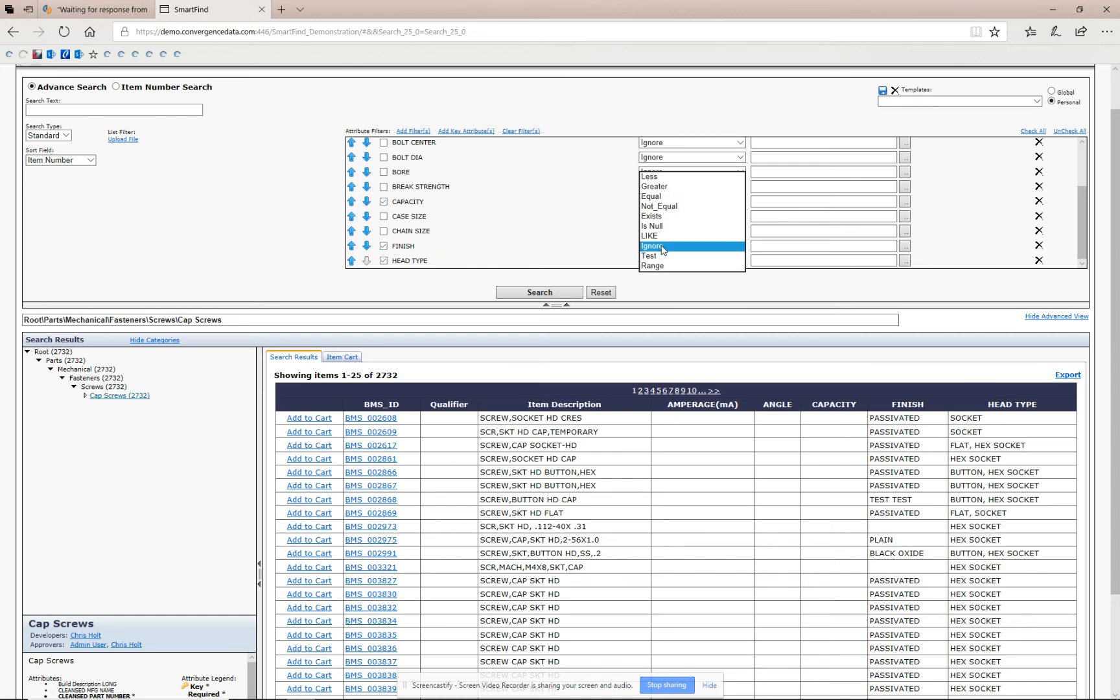
pyautogui.click(662, 196)
pyautogui.click(778, 245)
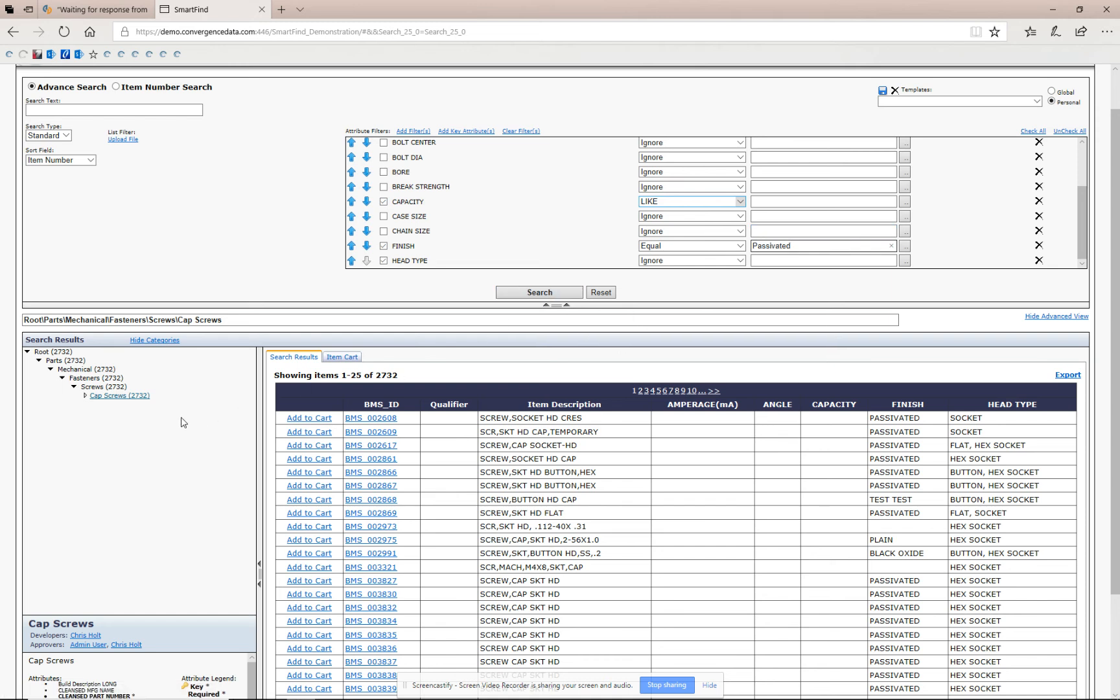
# Add the first three cap screws to the cart and open the Item Cart.
pyautogui.click(310, 420)
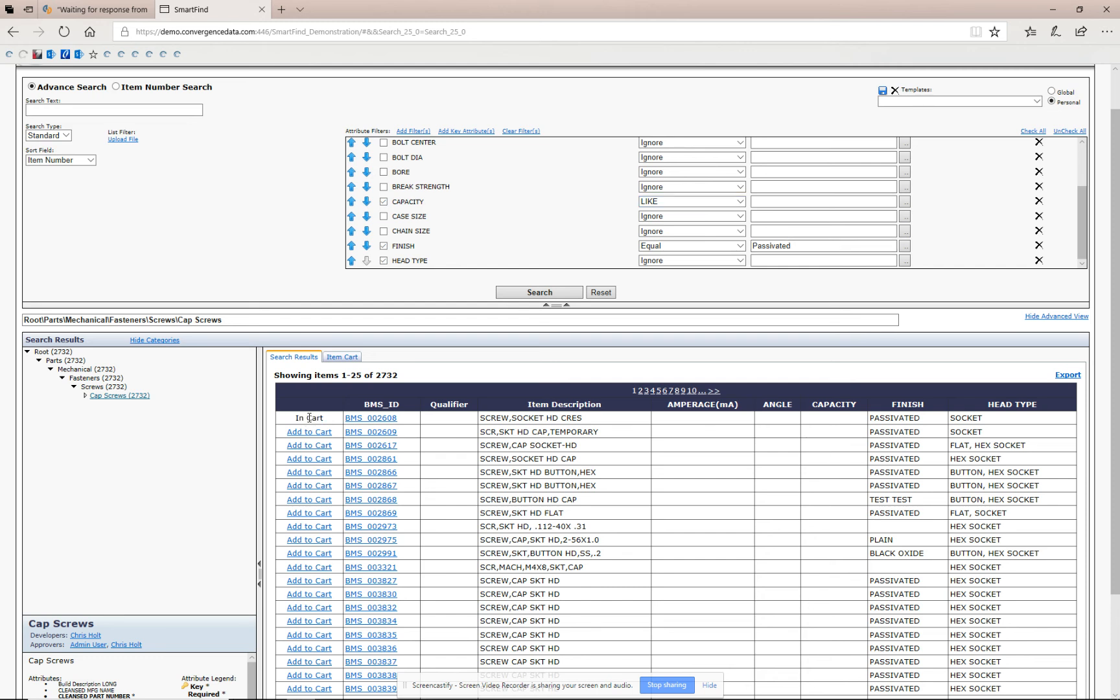
pyautogui.click(303, 434)
pyautogui.click(306, 446)
pyautogui.scroll(-2, 395, 457)
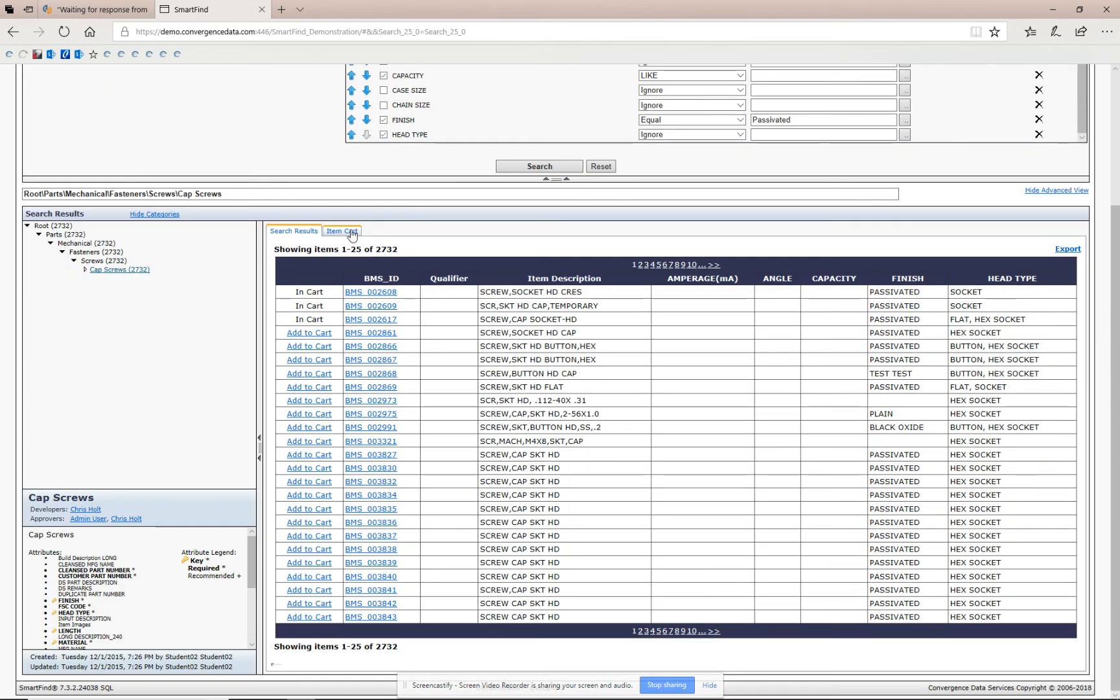
pyautogui.click(350, 232)
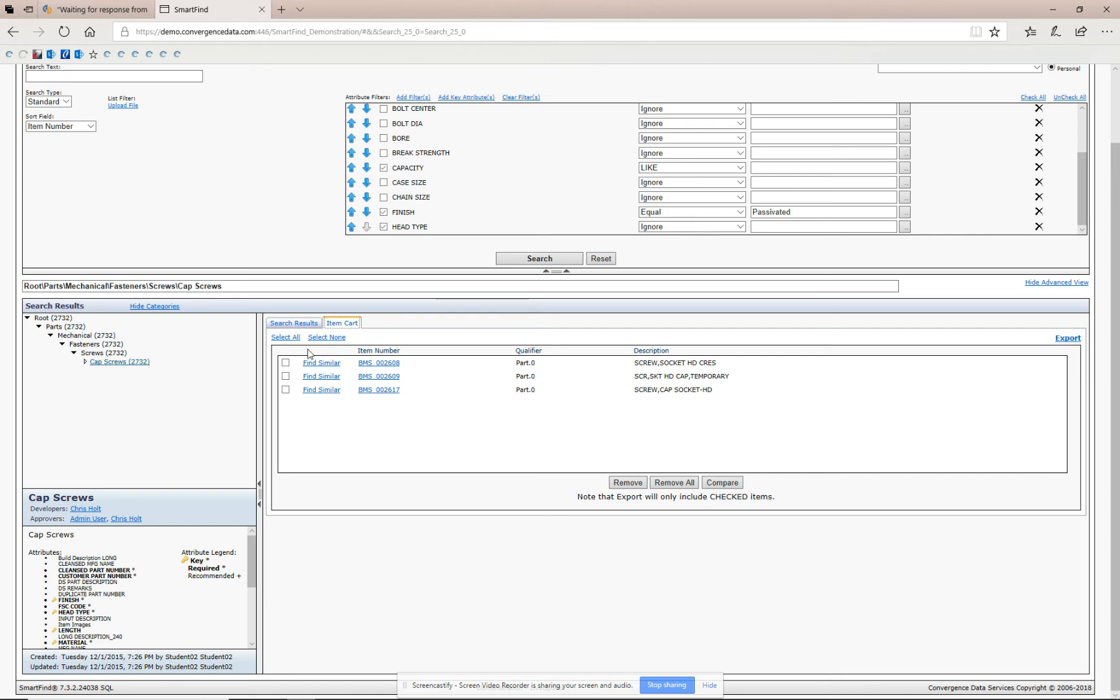
# Select all three cart items and compare them side by side.
pyautogui.click(286, 363)
pyautogui.click(285, 377)
pyautogui.click(286, 390)
pyautogui.click(722, 482)
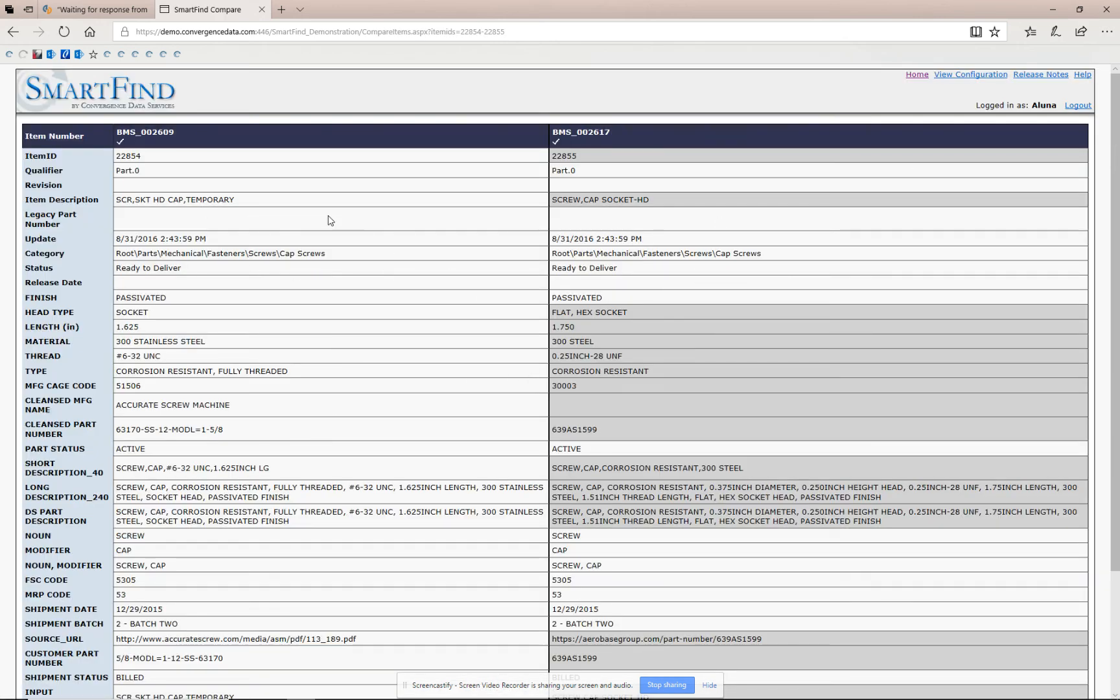
pyautogui.scroll(-4, 288, 275)
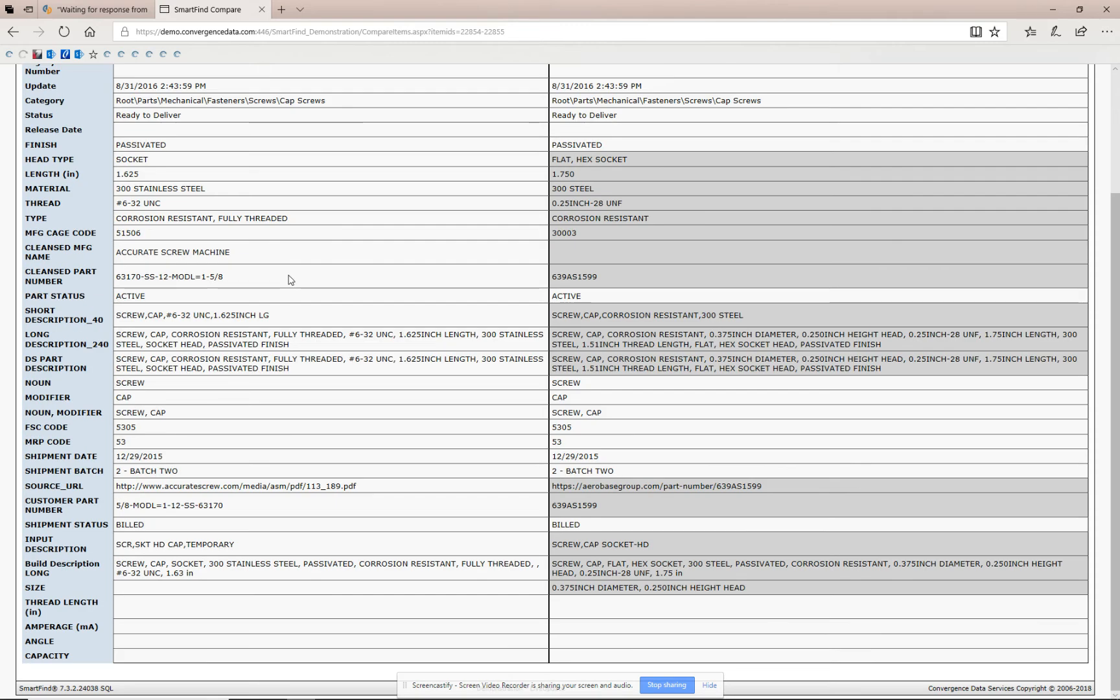
pyautogui.scroll(4, 288, 278)
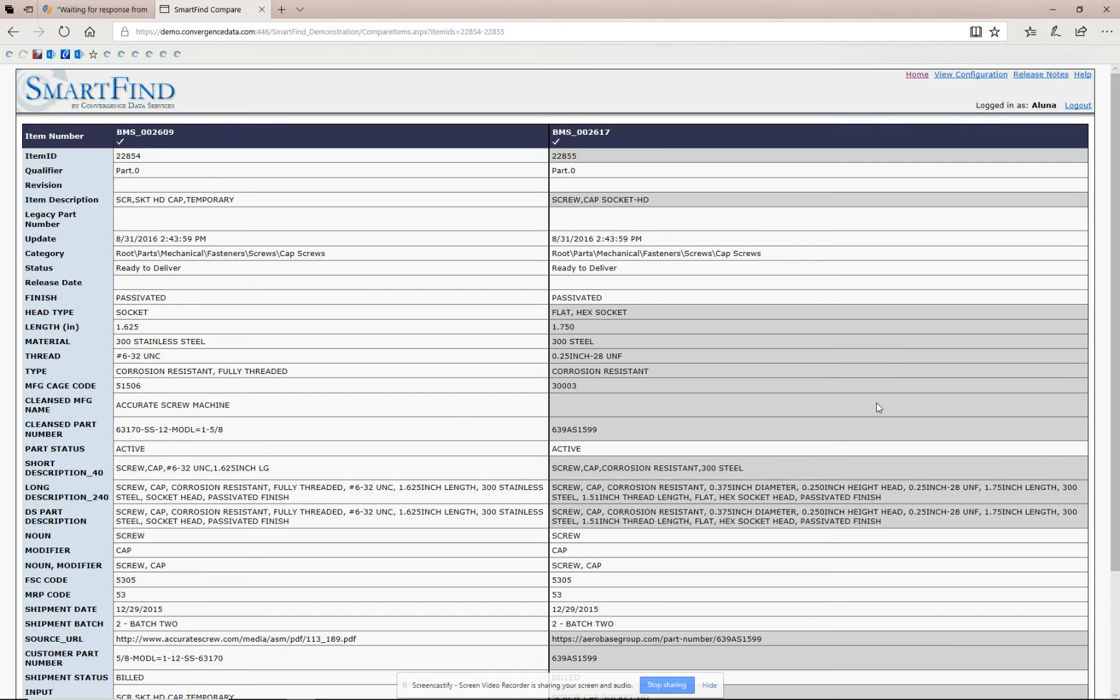
pyautogui.scroll(-2, 867, 405)
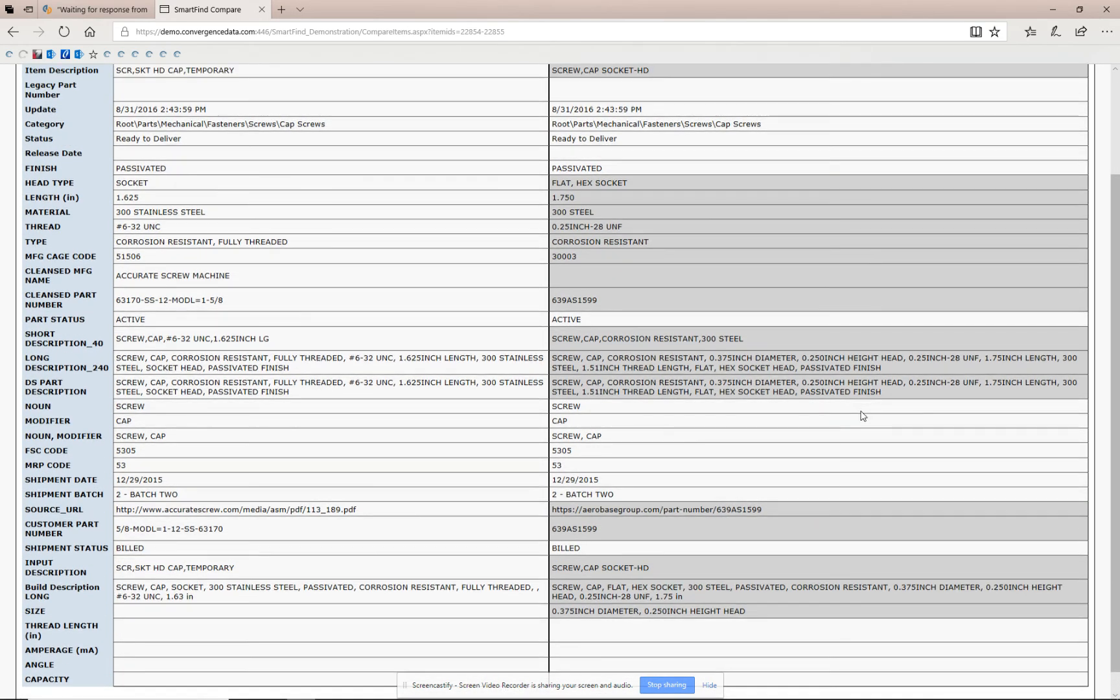
pyautogui.scroll(2, 862, 415)
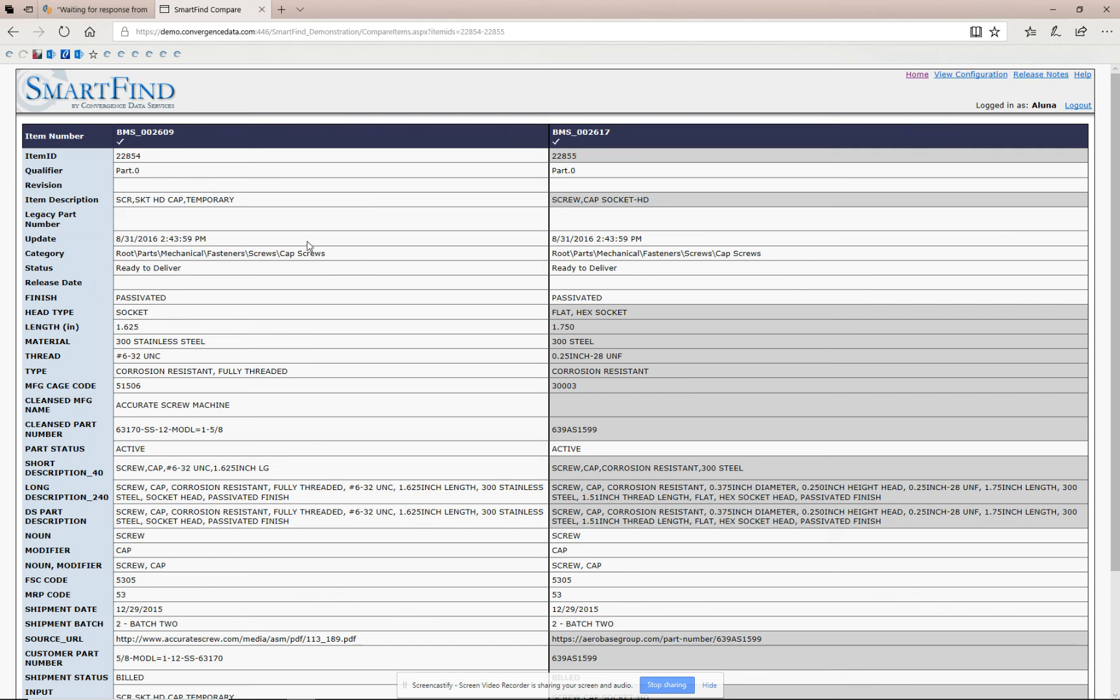
pyautogui.scroll(-2, 307, 246)
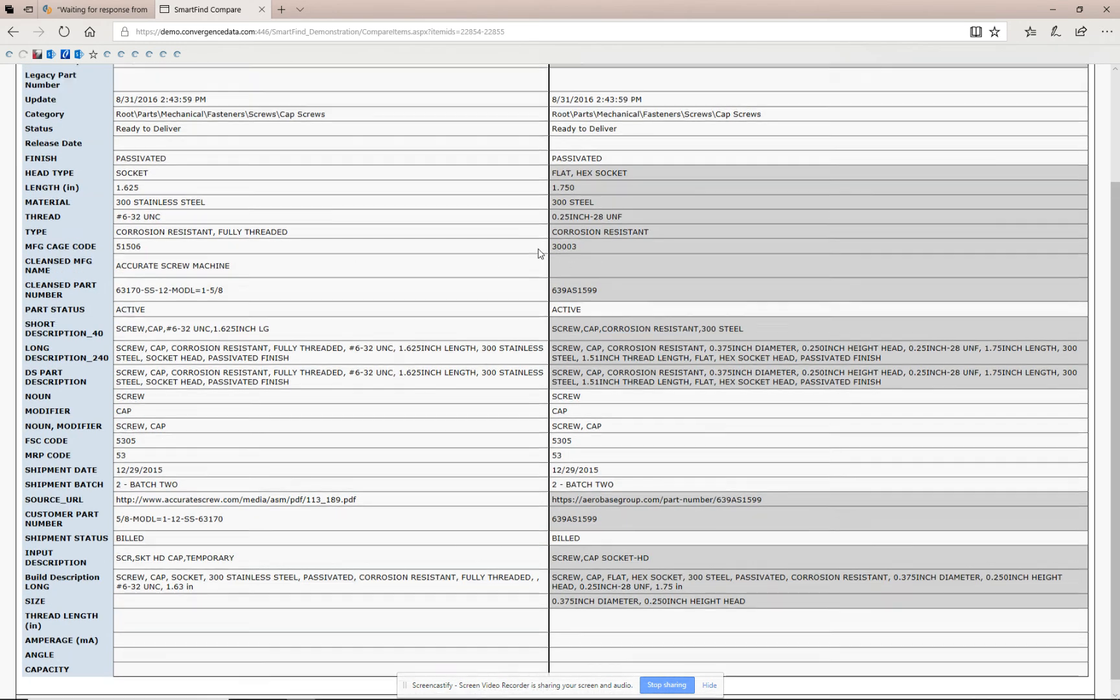
pyautogui.scroll(2, 530, 256)
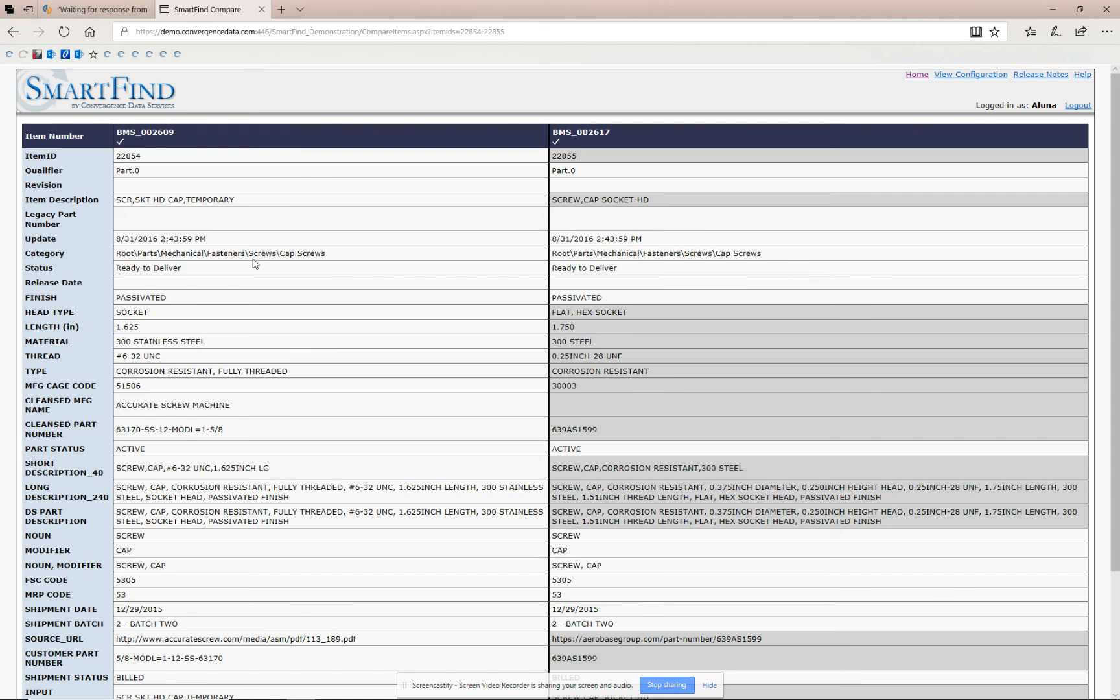
# Go back to the Item Cart and compare all three cap screws in the cart side by side.
pyautogui.scroll(-3, 253, 266)
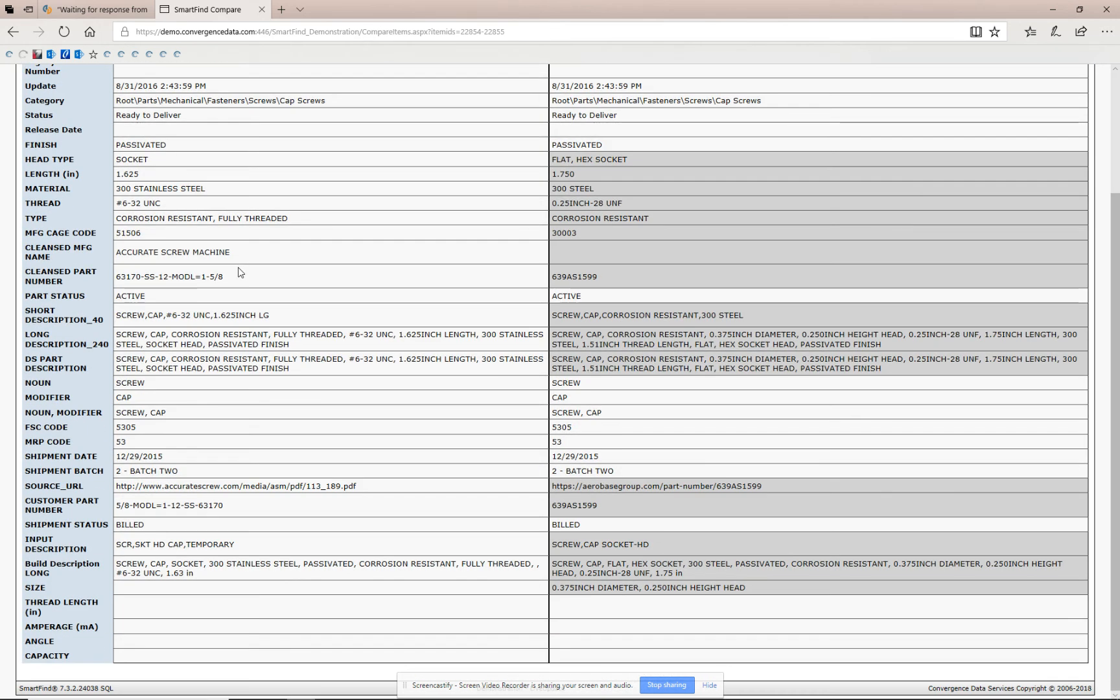
pyautogui.scroll(3, 240, 272)
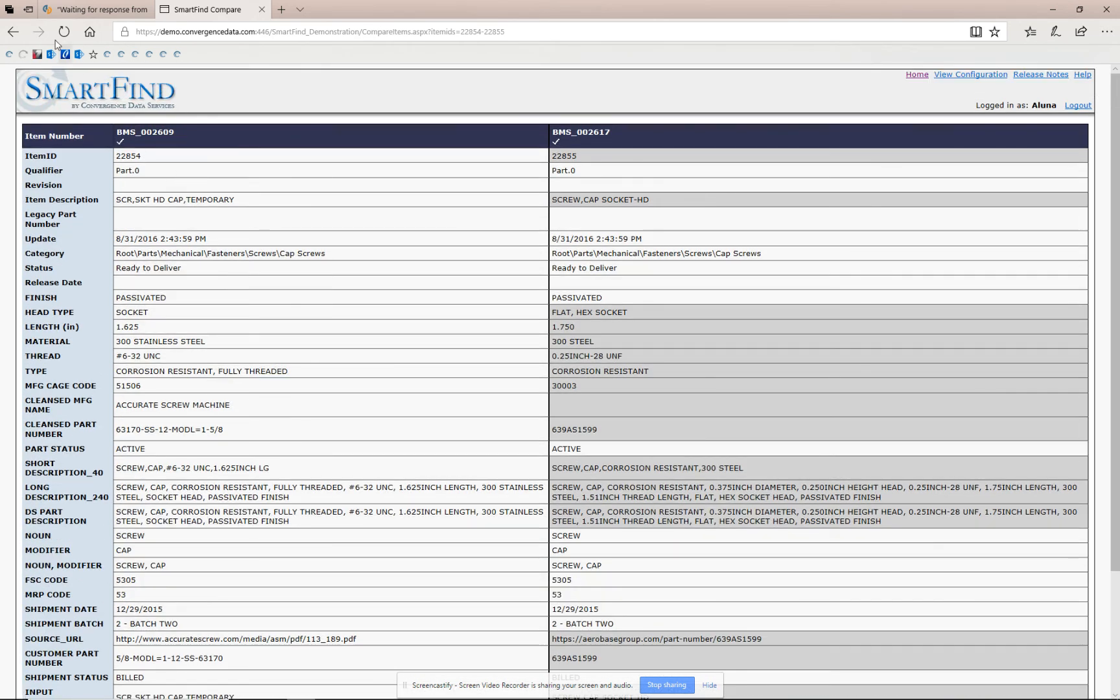
pyautogui.click(12, 31)
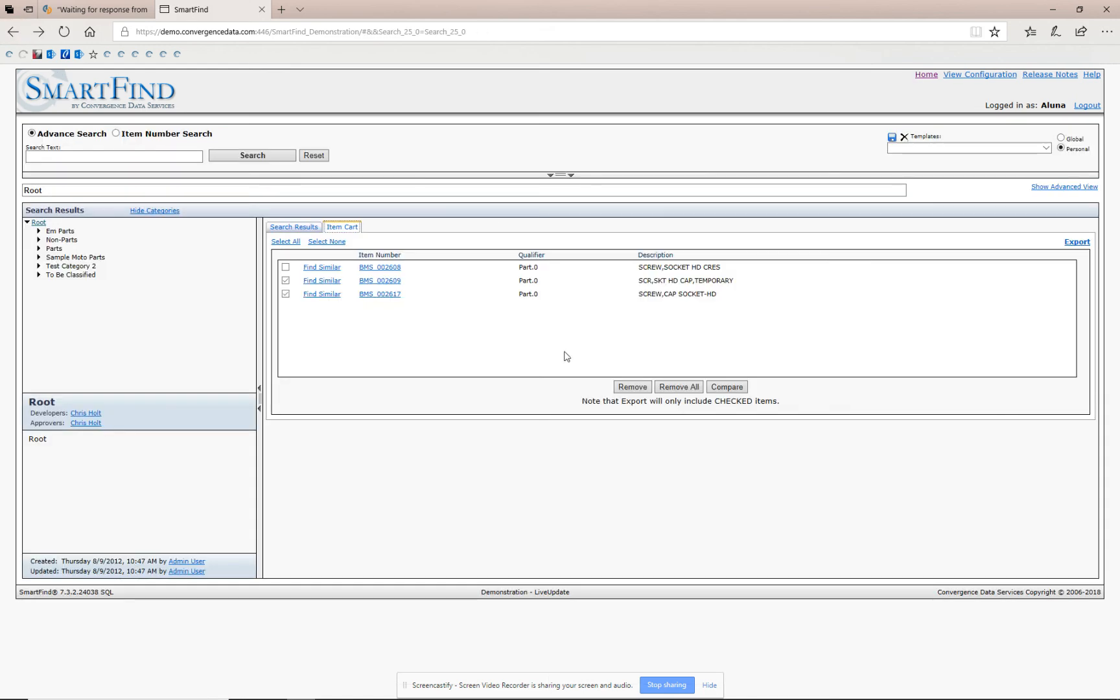
pyautogui.click(727, 387)
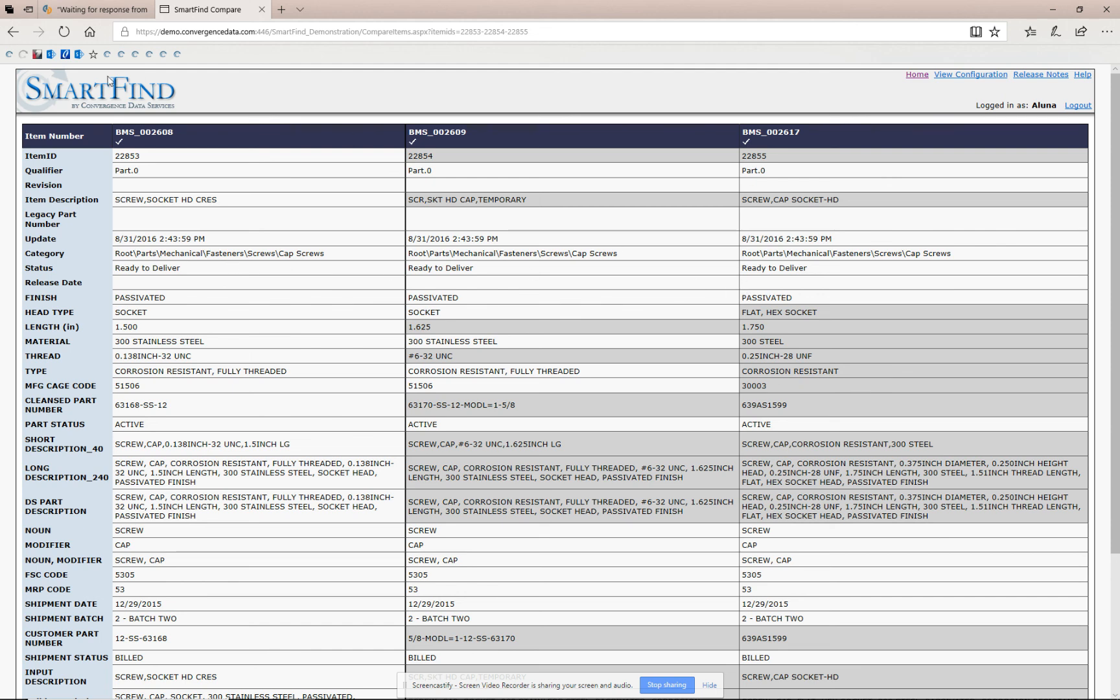
# Return to the Cap Screws search results and add BMS_002868 and BMS_002973 to the cart.
pyautogui.click(12, 31)
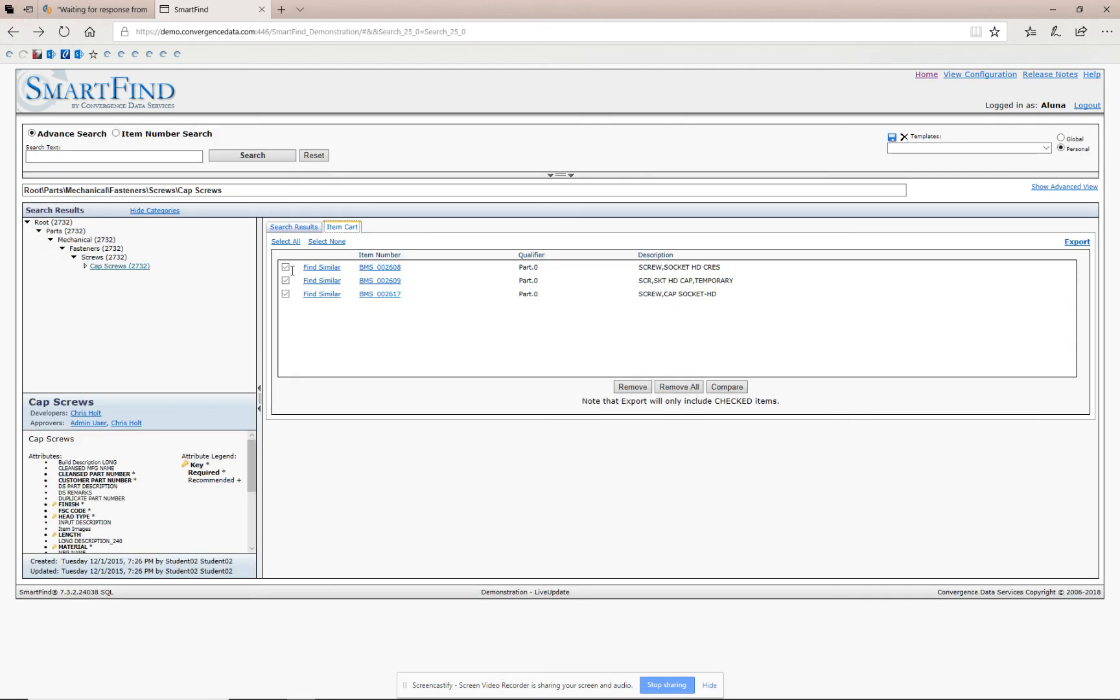
pyautogui.click(289, 228)
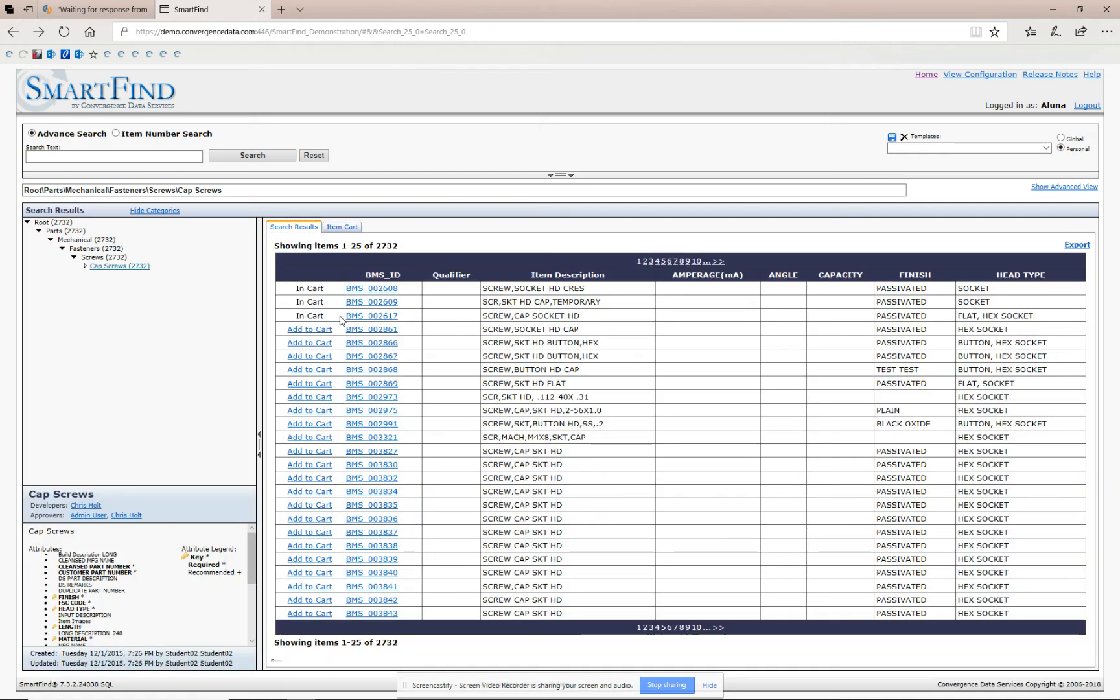
pyautogui.click(295, 369)
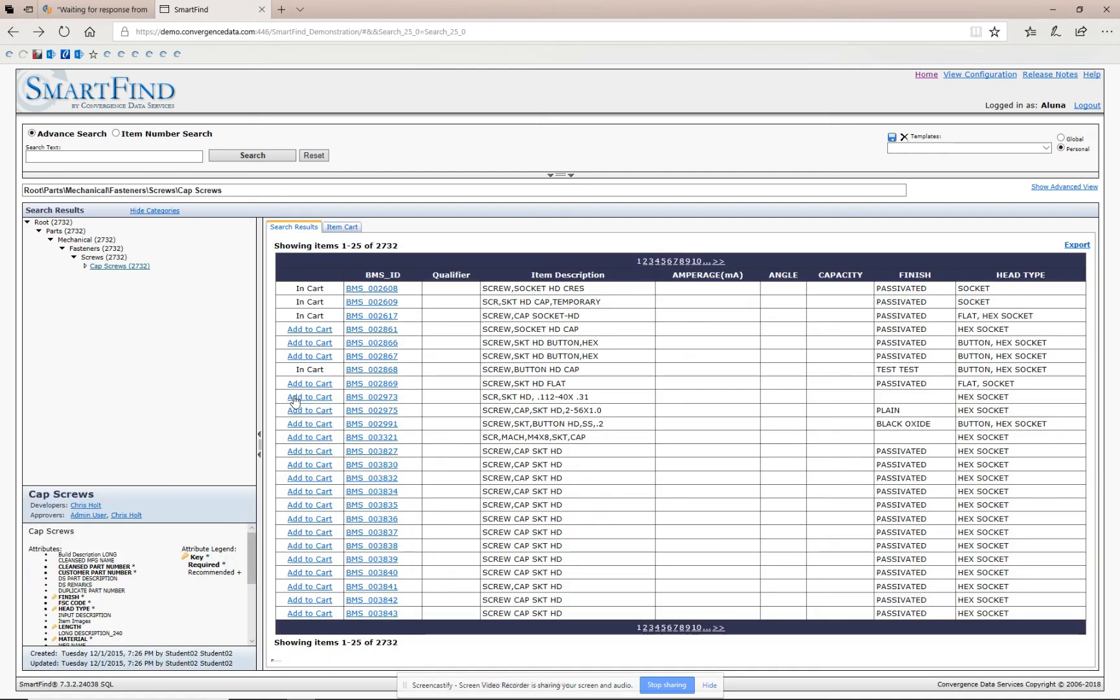
pyautogui.click(295, 396)
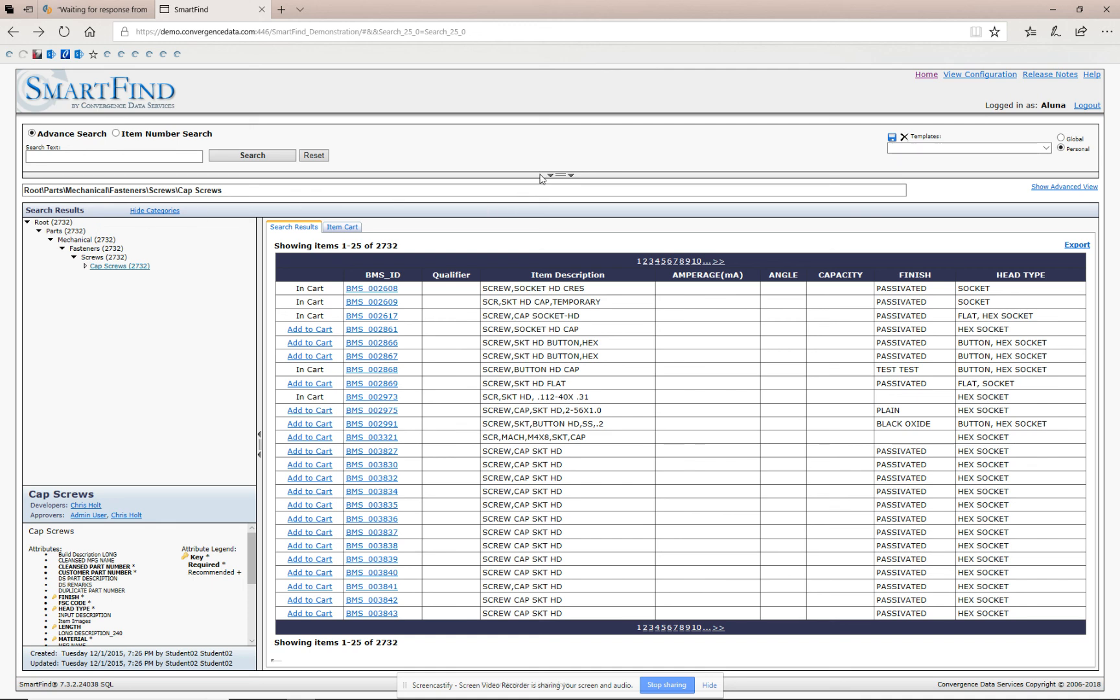
# Expand the advanced attribute filters and uncheck the AMPERAGE and ANGLE filters.
pyautogui.click(560, 175)
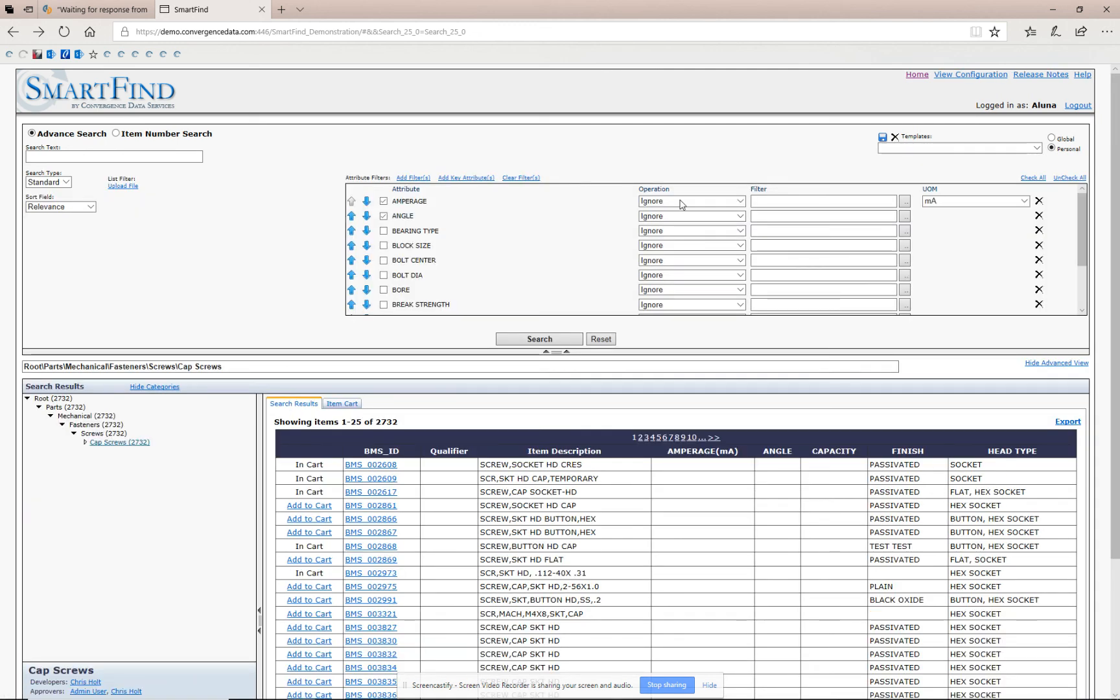
pyautogui.click(741, 278)
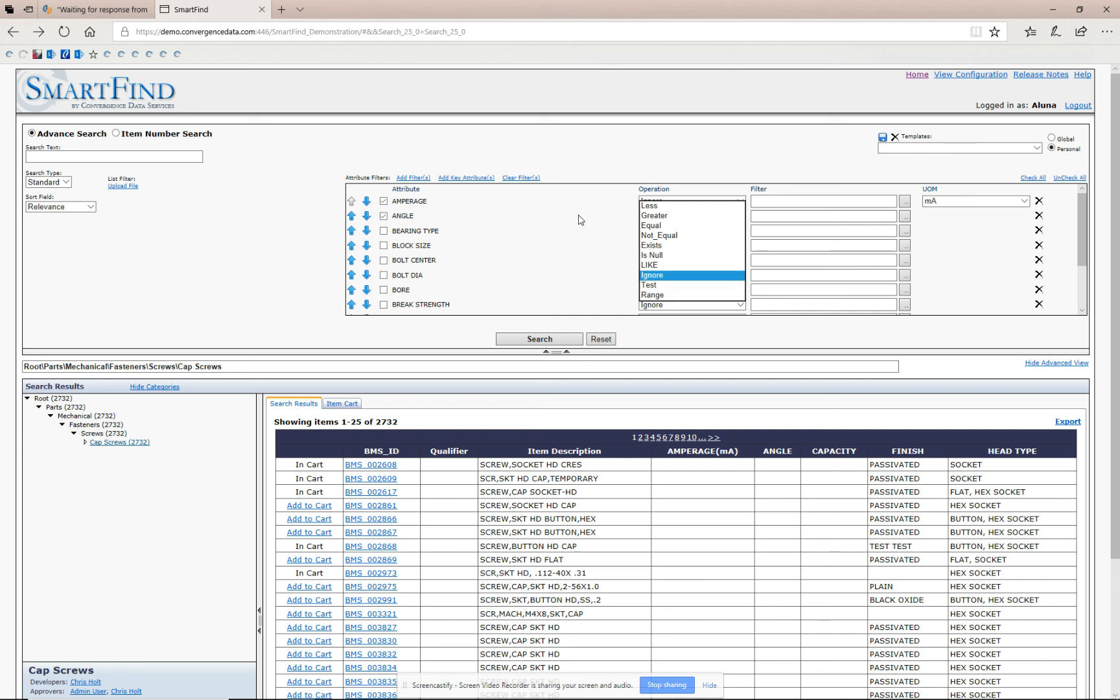
pyautogui.click(385, 217)
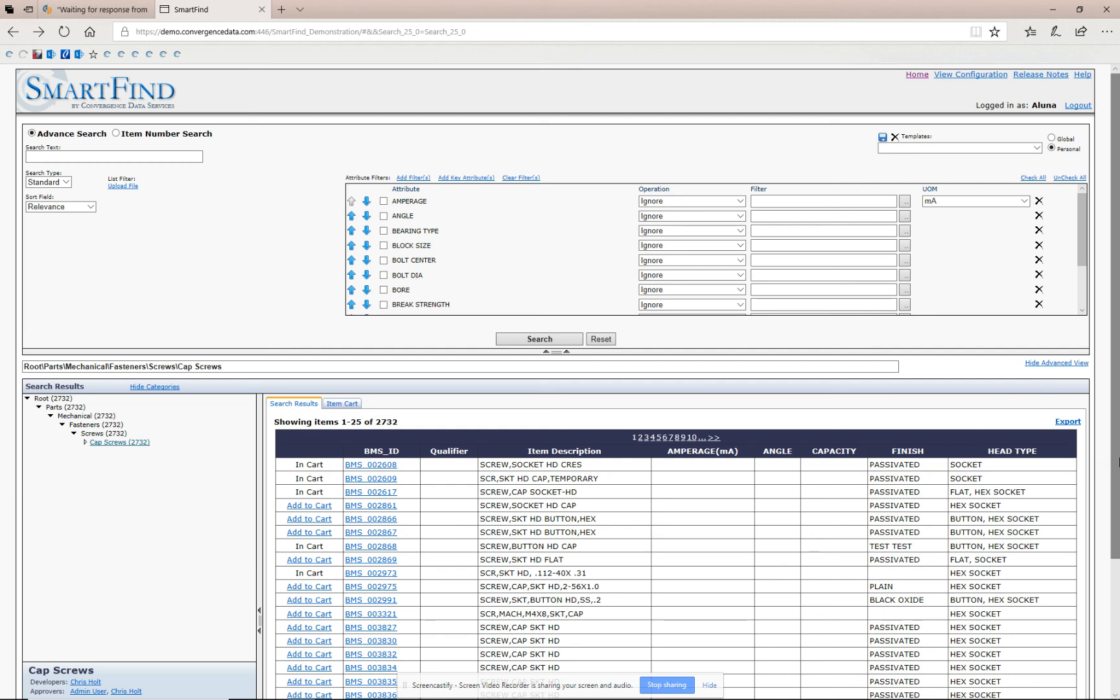
pyautogui.scroll(-3, 1055, 346)
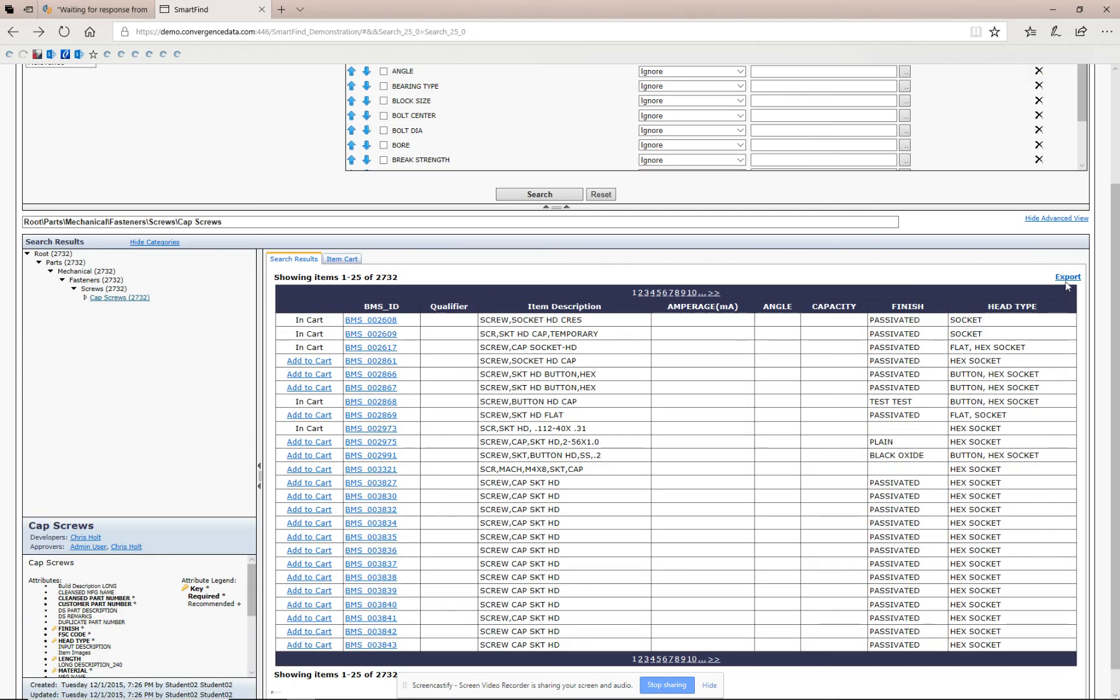
pyautogui.click(1066, 279)
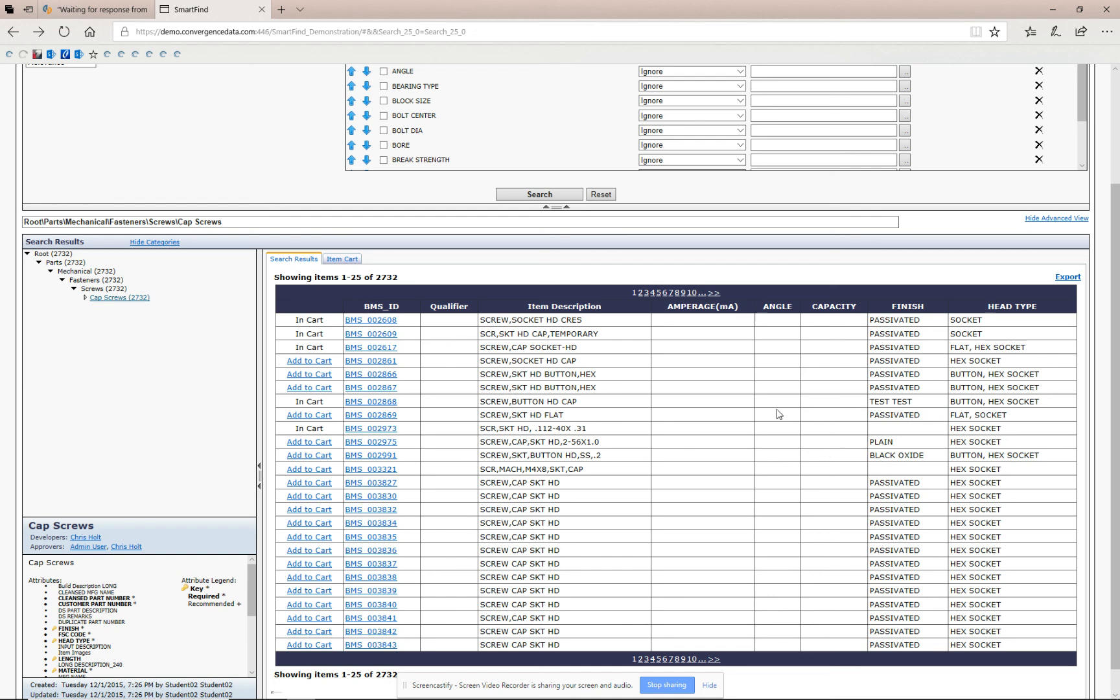
pyautogui.scroll(3, 742, 416)
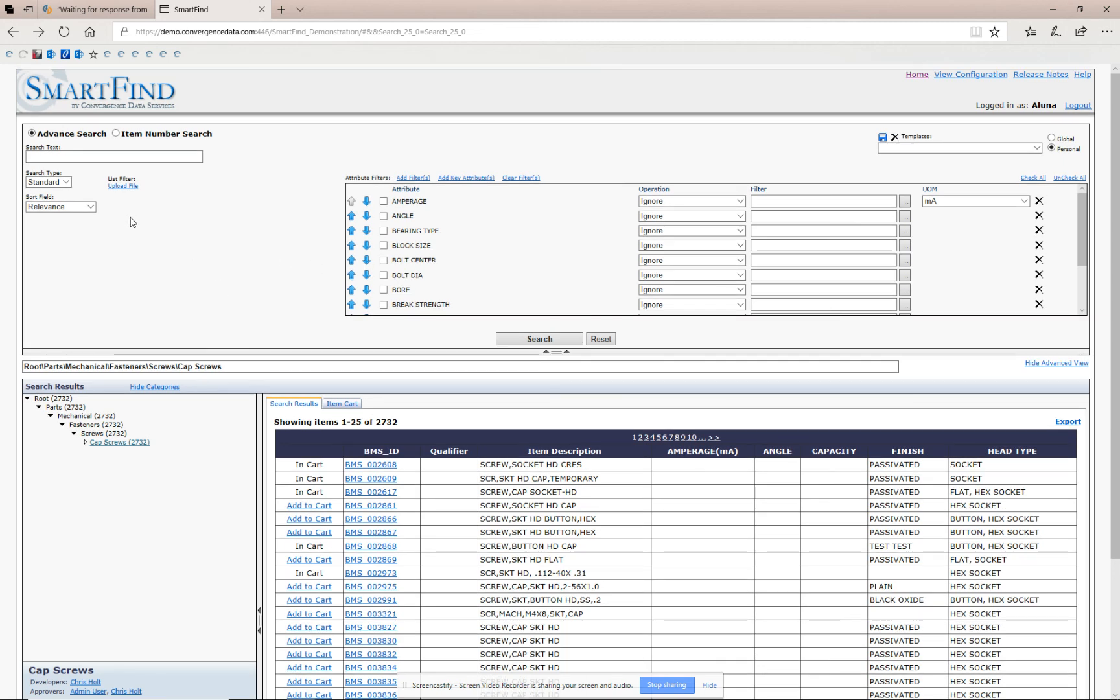
# Review the list of saved personal search templates without choosing one.
pyautogui.click(987, 150)
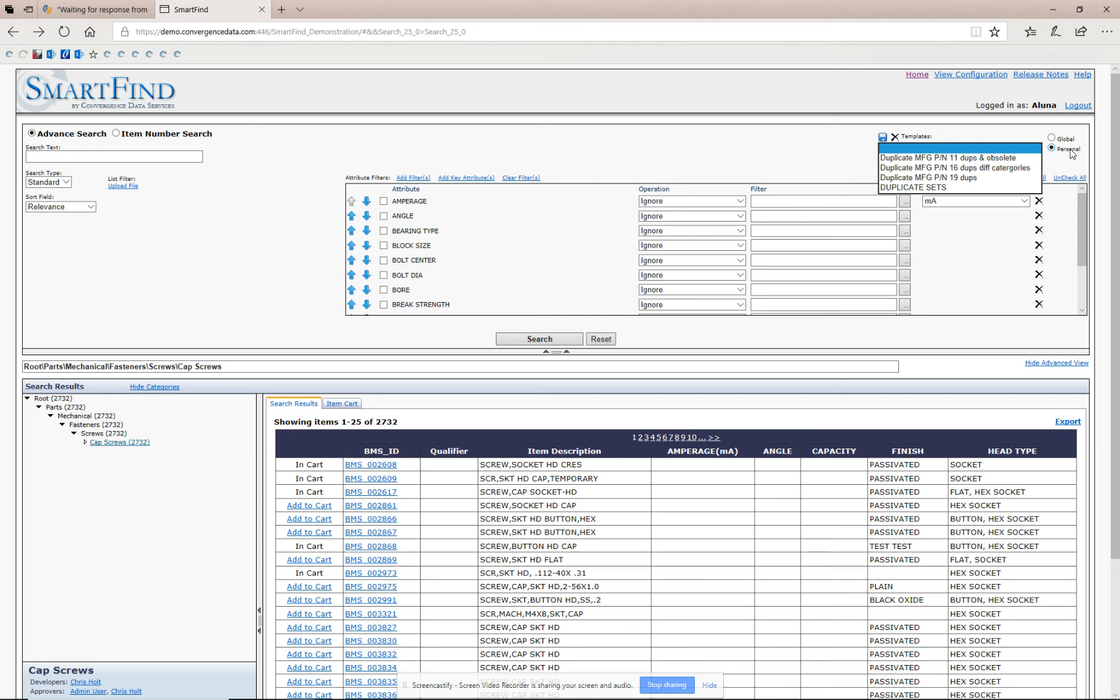
pyautogui.click(701, 163)
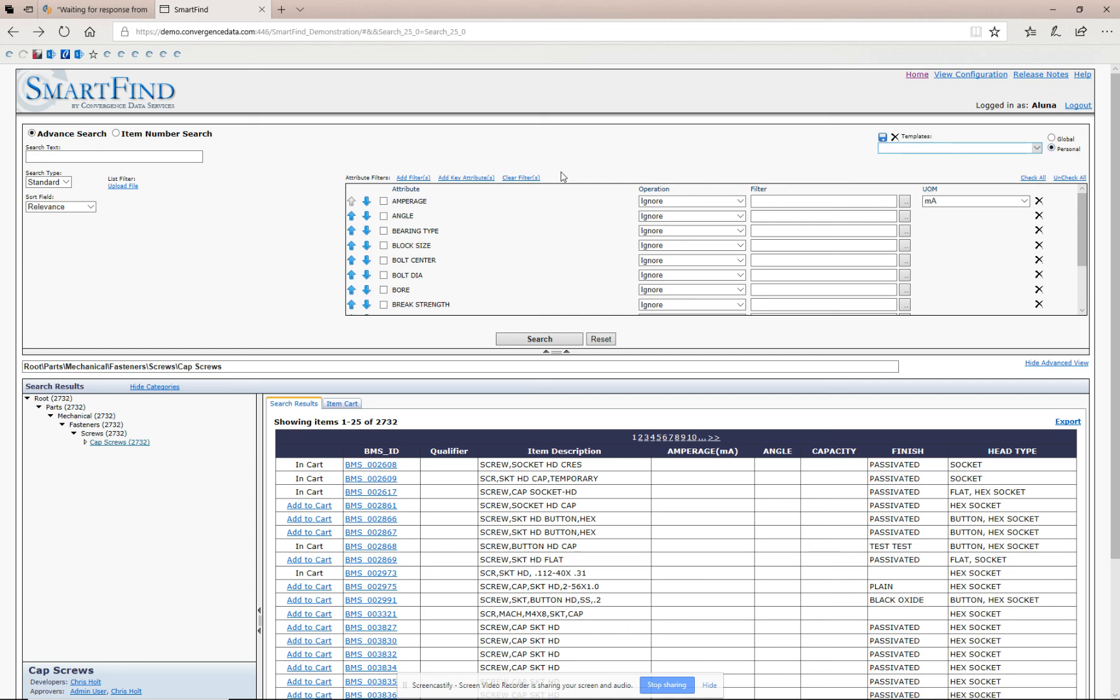
# Switch to the DFR Online SmartFind search tab.
pyautogui.click(96, 9)
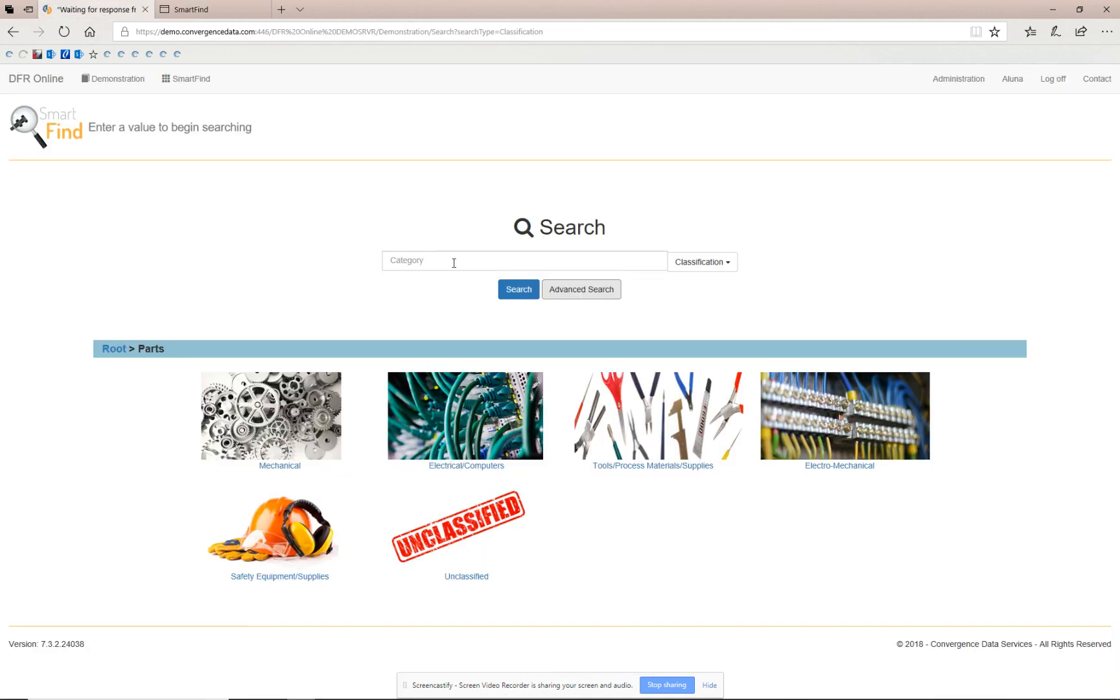